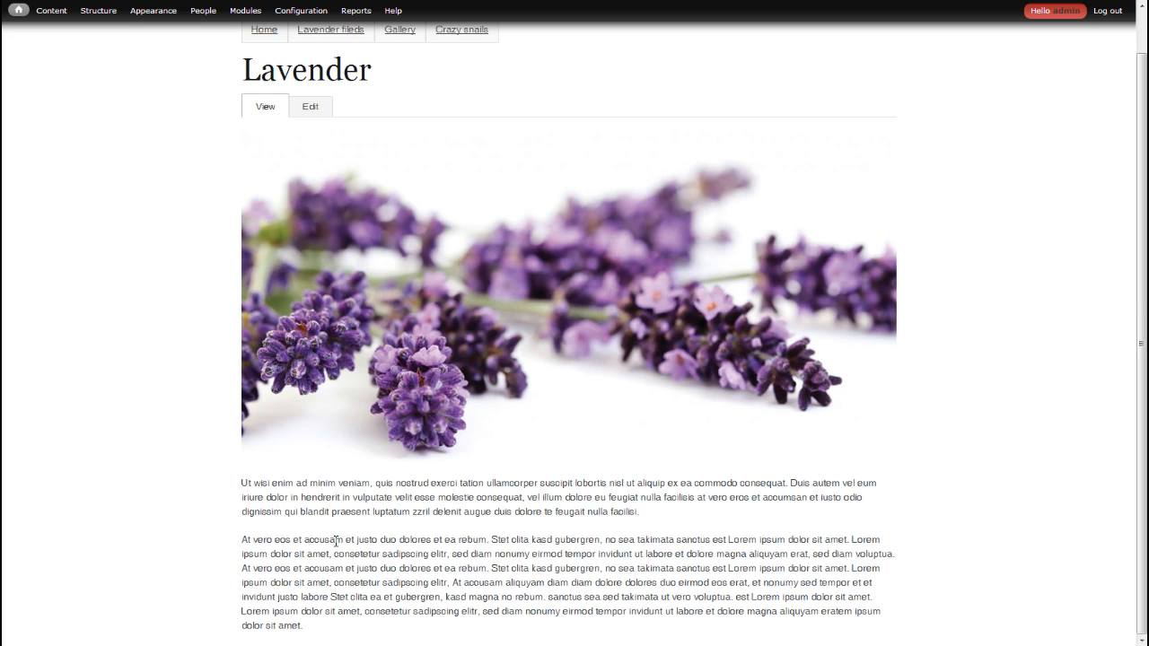
Open the field management page of the Static content type
scroll(214, 480, up, 1)
mouse_move(121, 15)
mouse_move(126, 61)
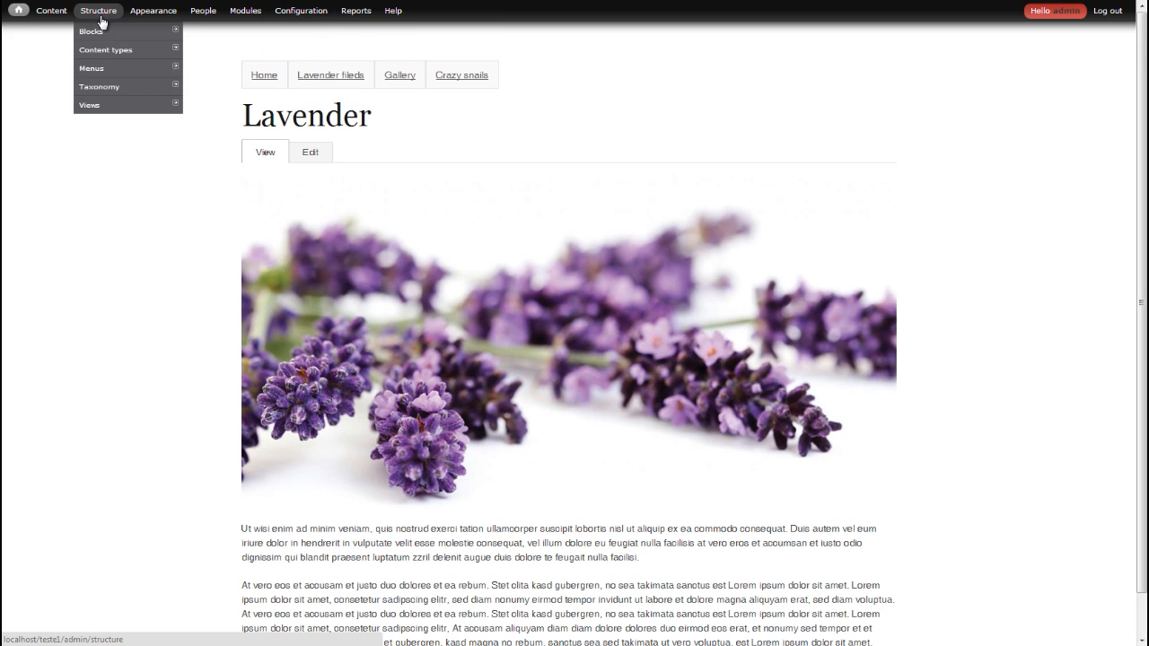
mouse_move(229, 99)
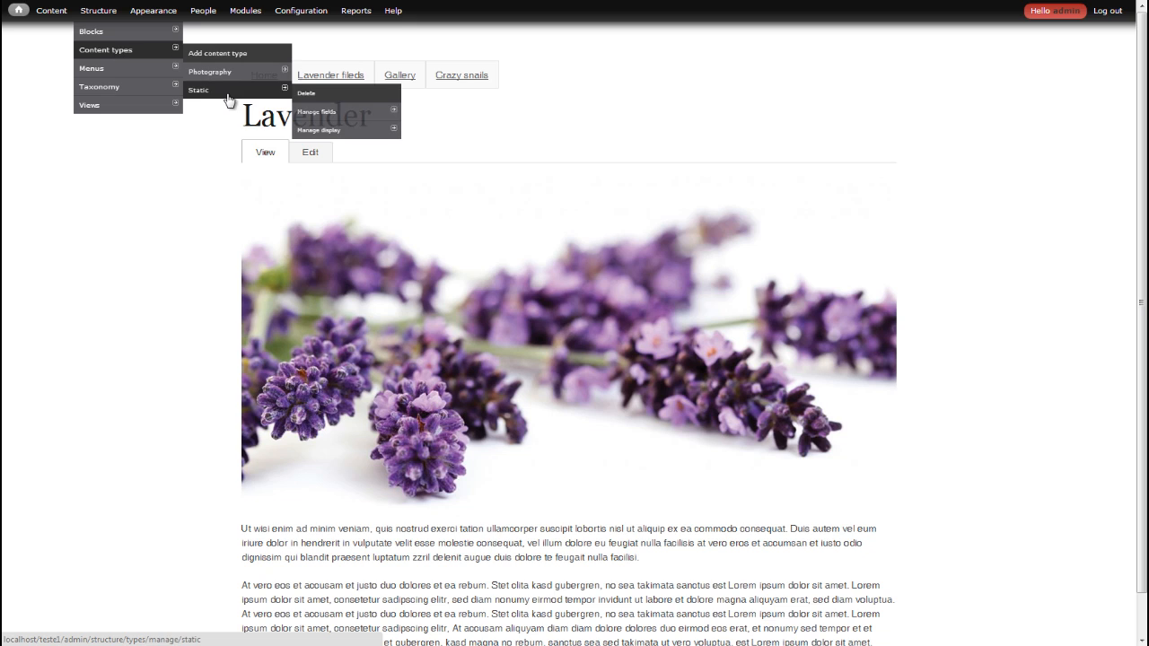
click(312, 119)
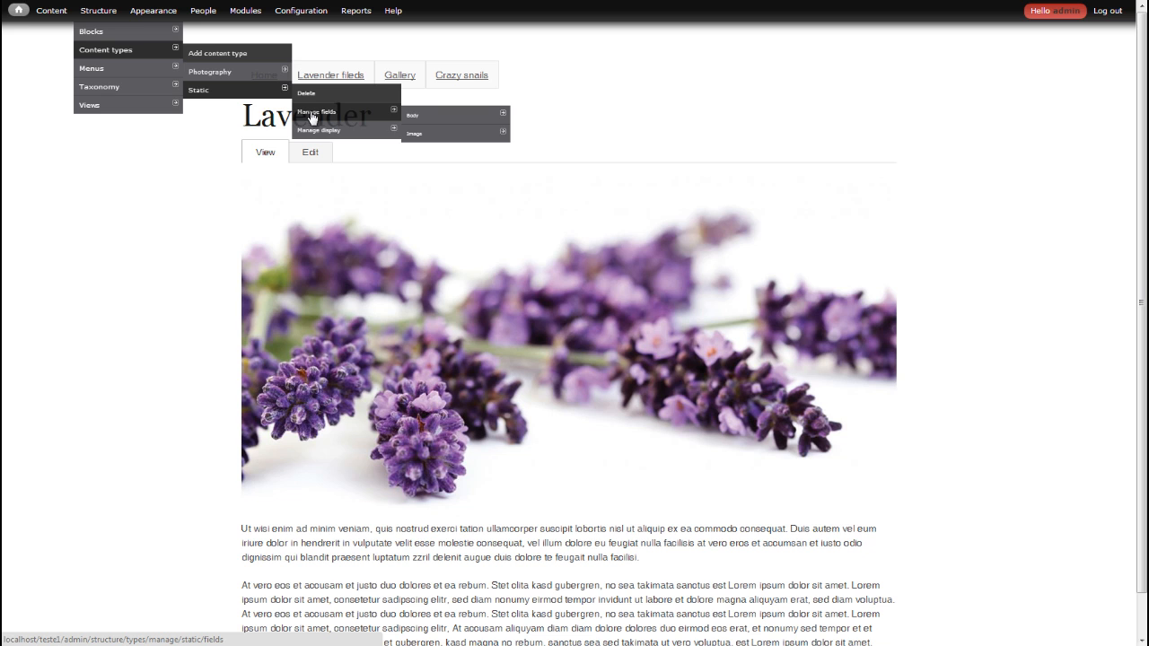
click(335, 118)
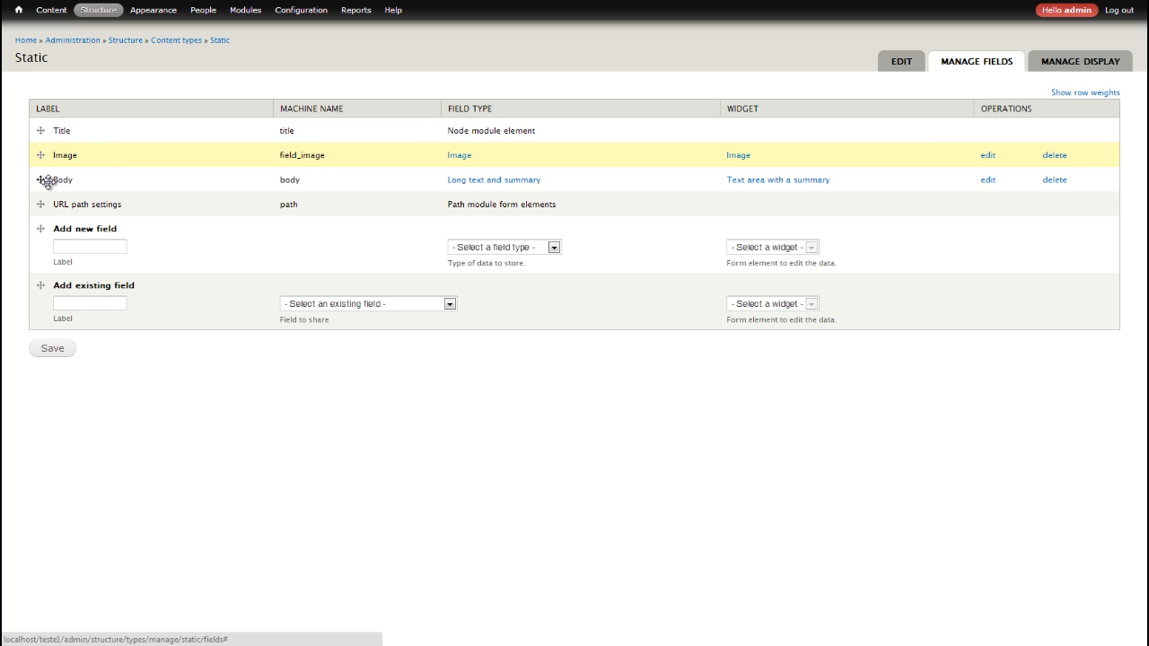
click(41, 179)
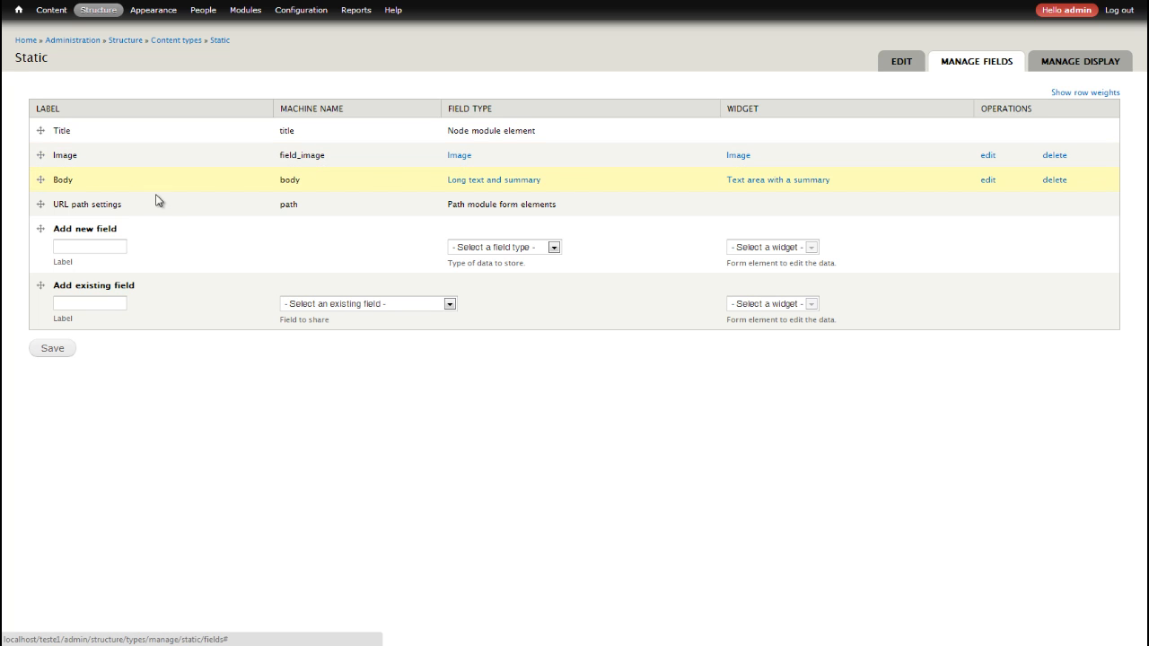
Enter "Second image" as the label of a new field in the Static content type
click(89, 247)
text(Second )
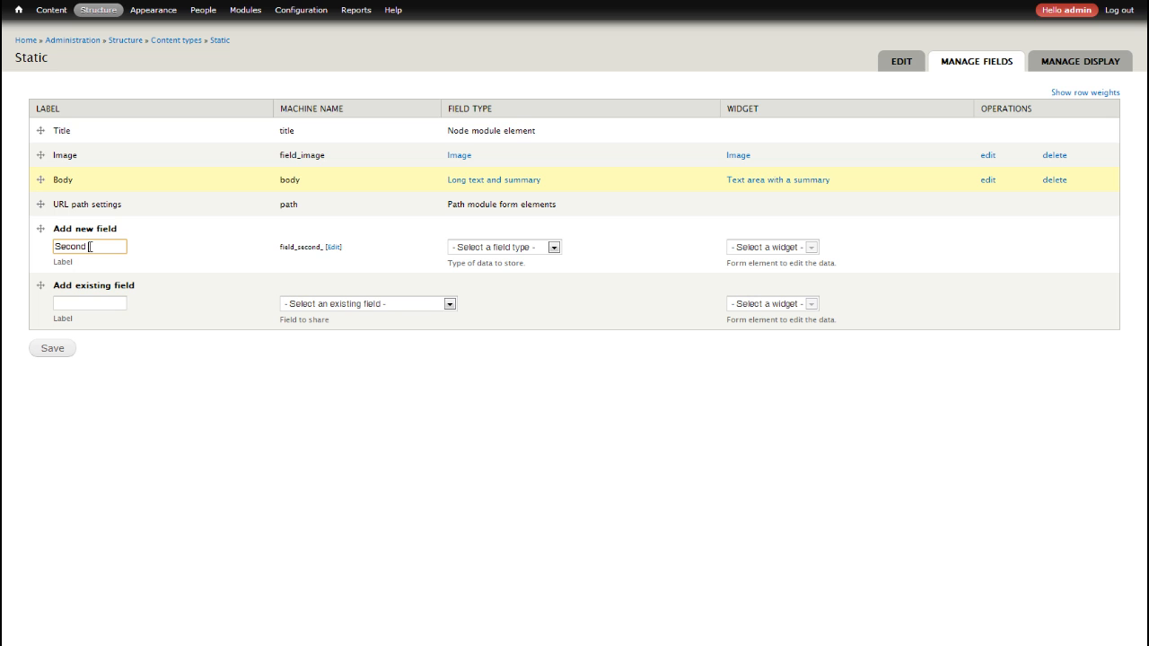
text(Iamge)
key(BackSpace)
key(BackSpace)
key(BackSpace)
key(BackSpace)
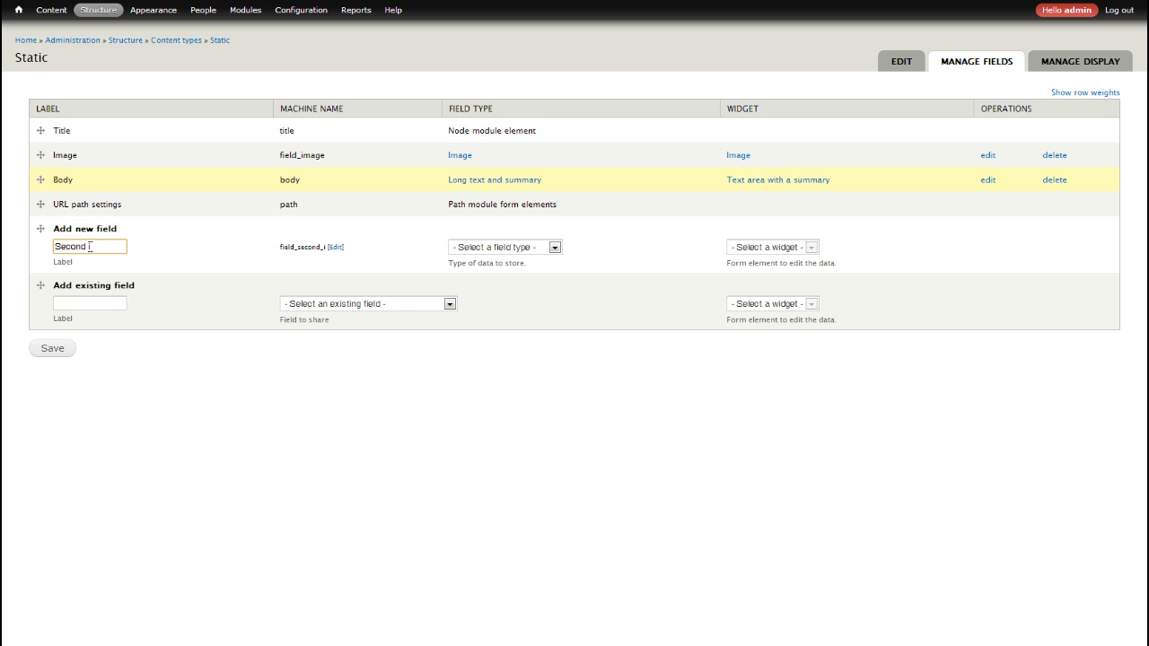
text(mage)
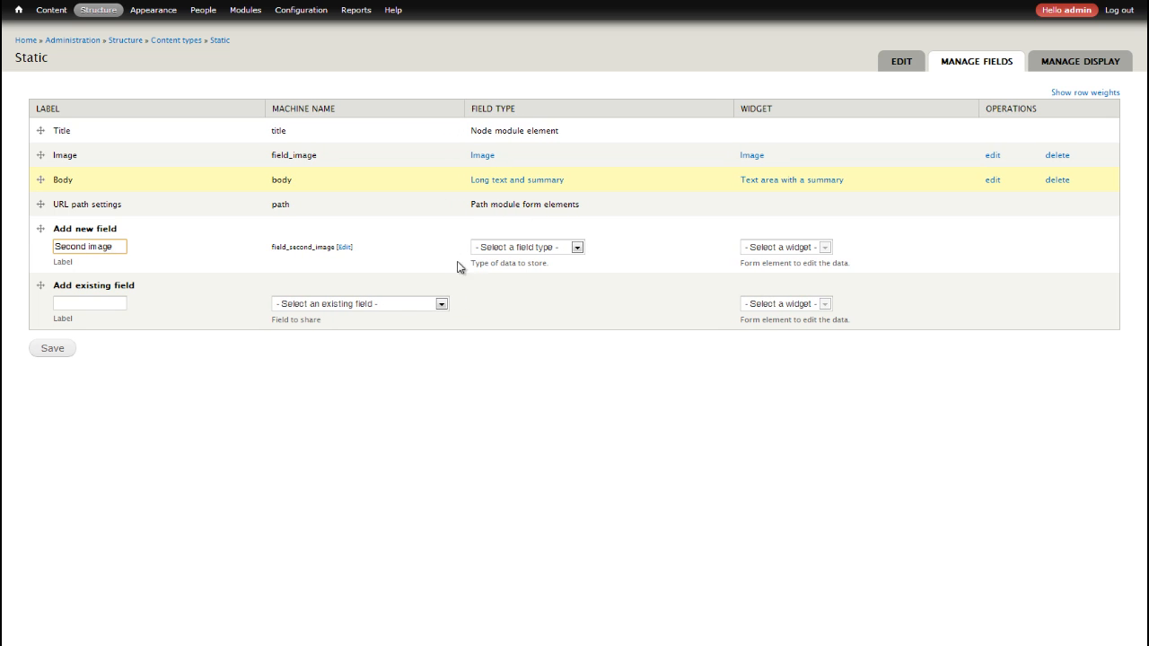
Set the new field's type to Image with the Image widget and save it
click(536, 248)
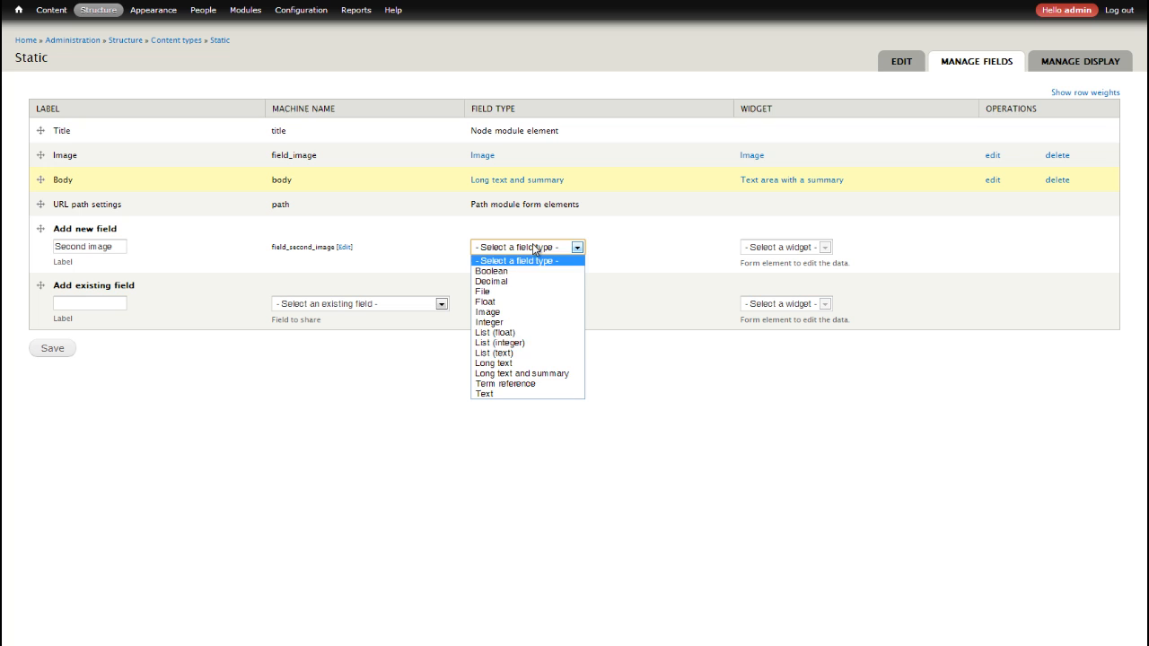
click(547, 312)
click(777, 247)
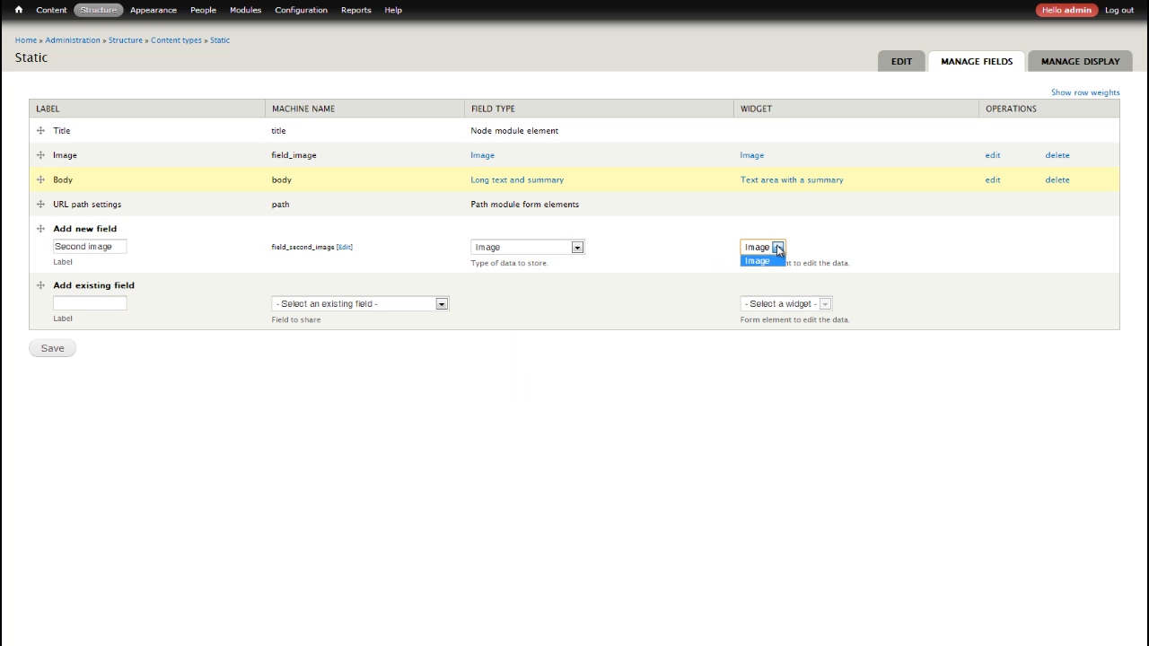
click(755, 261)
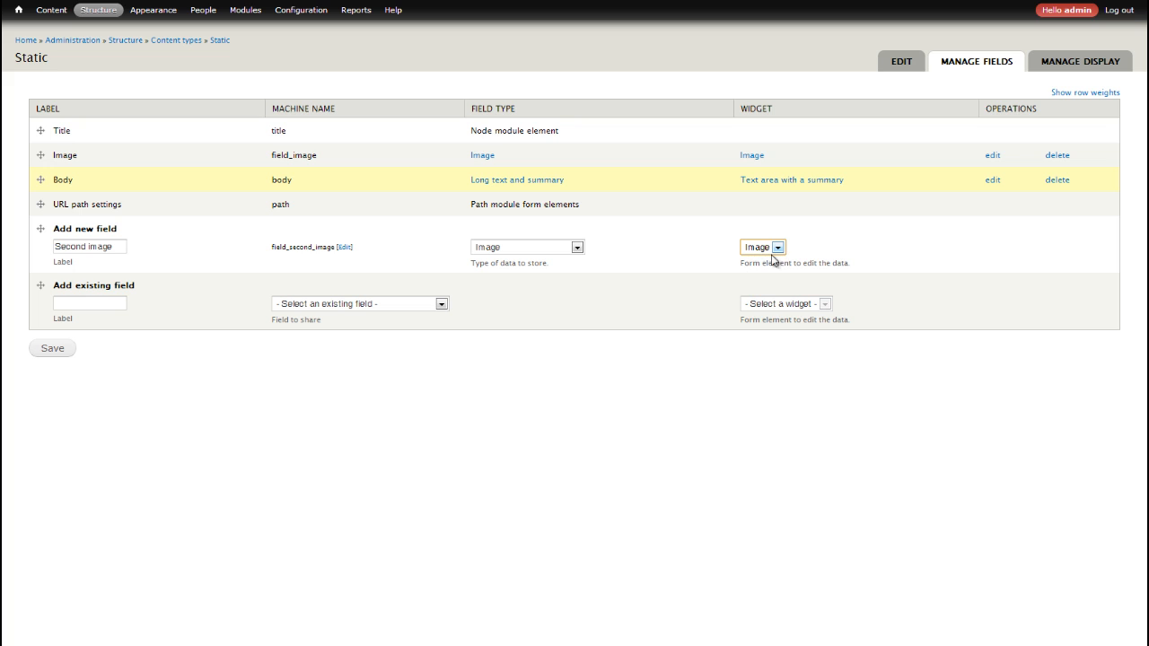
click(54, 356)
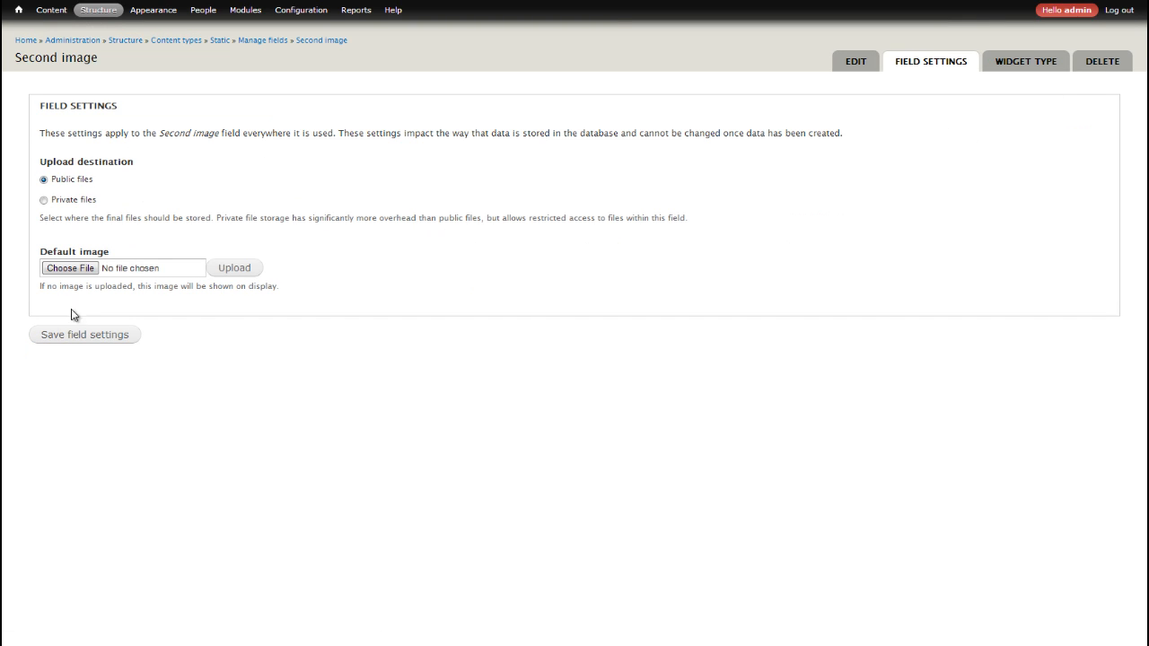
Save the Second image field's storage settings and configuration with the default options, and save the Static field list
click(45, 336)
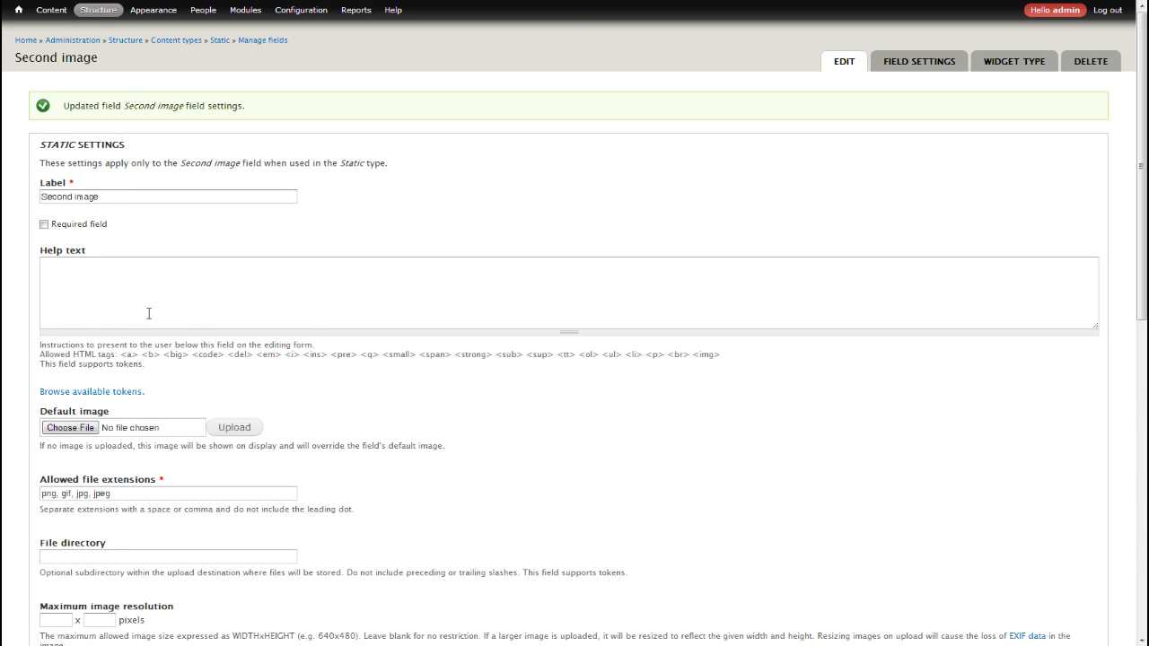
scroll(164, 334, down, 3)
scroll(159, 316, down, 3)
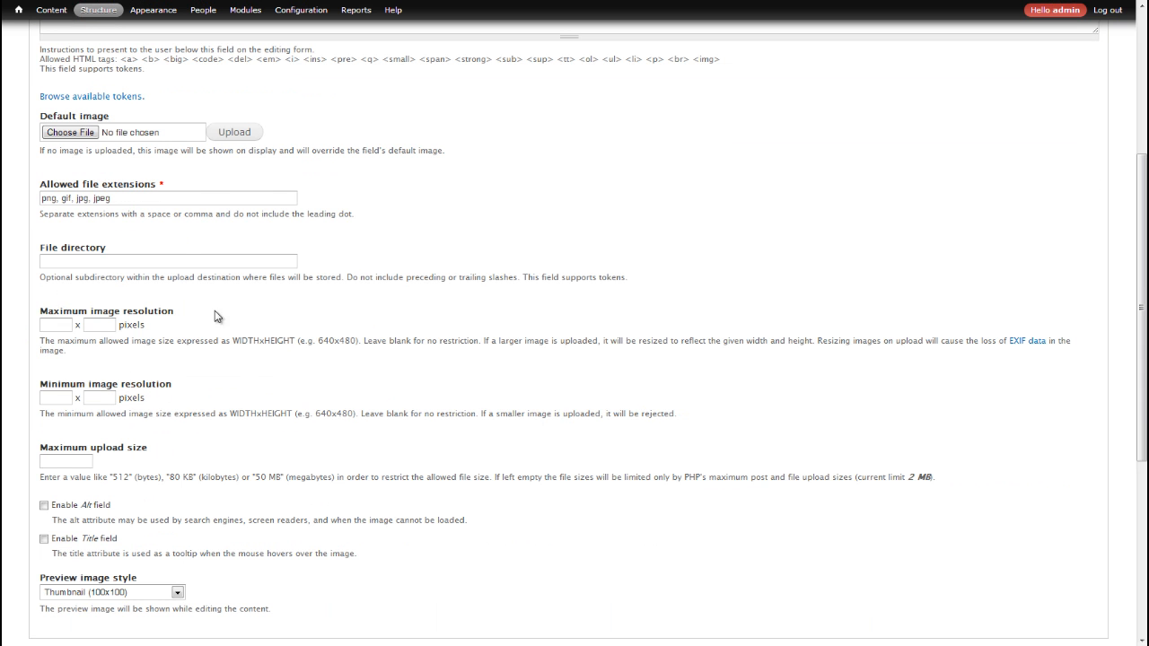
scroll(216, 316, down, 7)
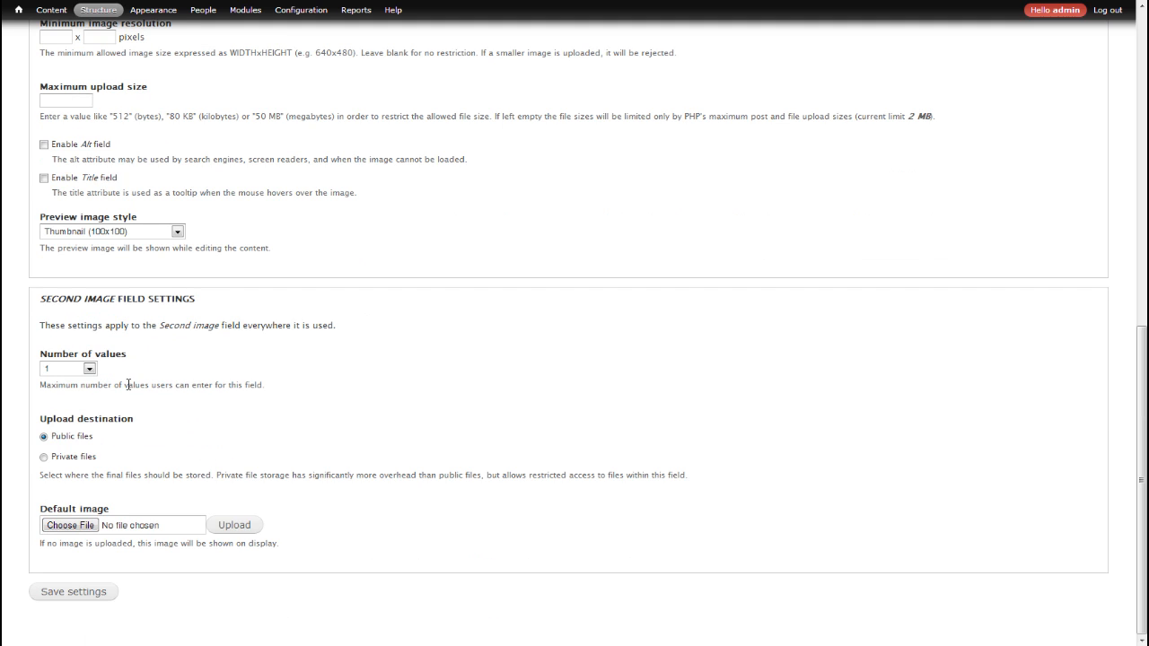
click(66, 592)
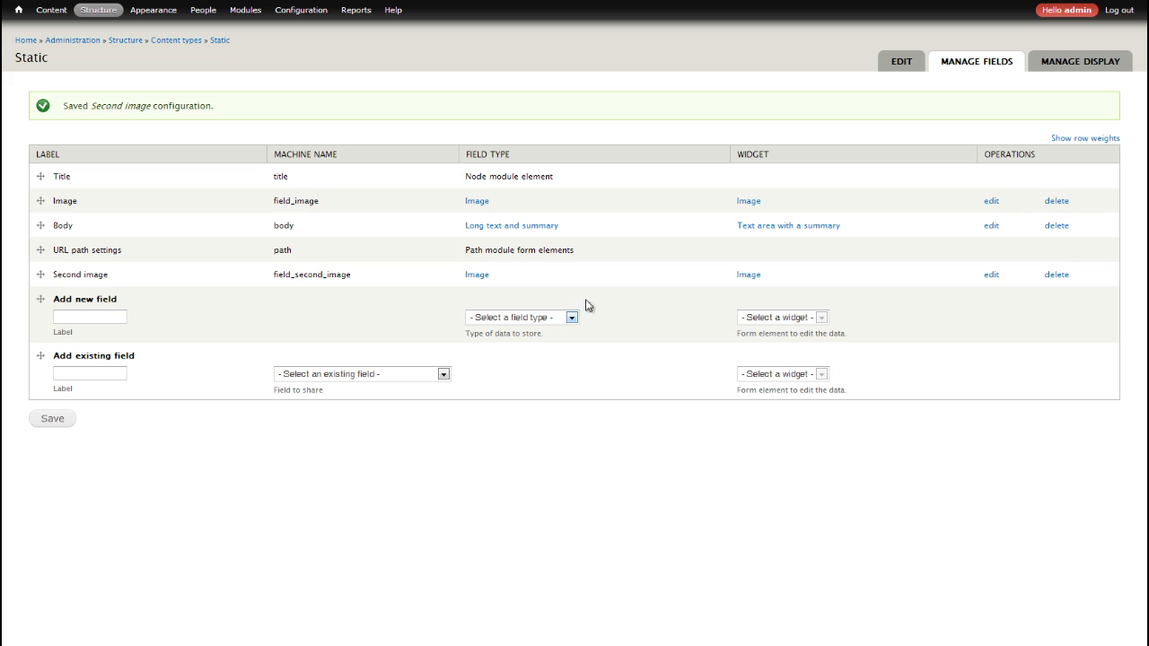
click(52, 421)
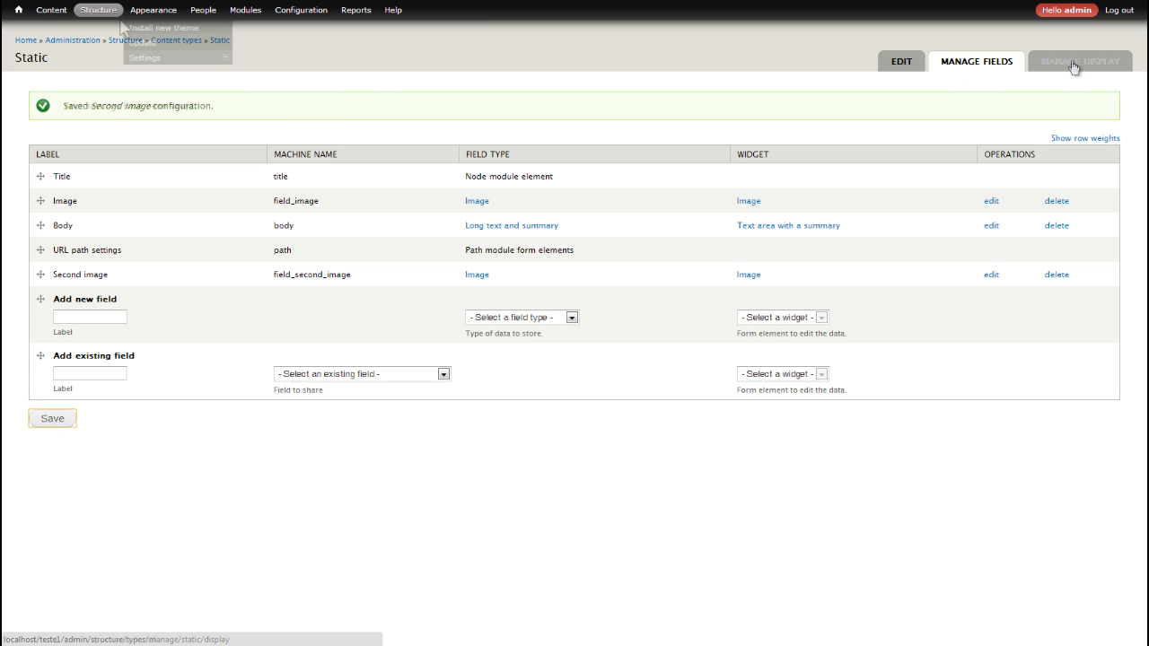
Open the Lavender home page for editing and upload Osterbrunnen-Bieberbach-Details.jpg as its second image
click(18, 10)
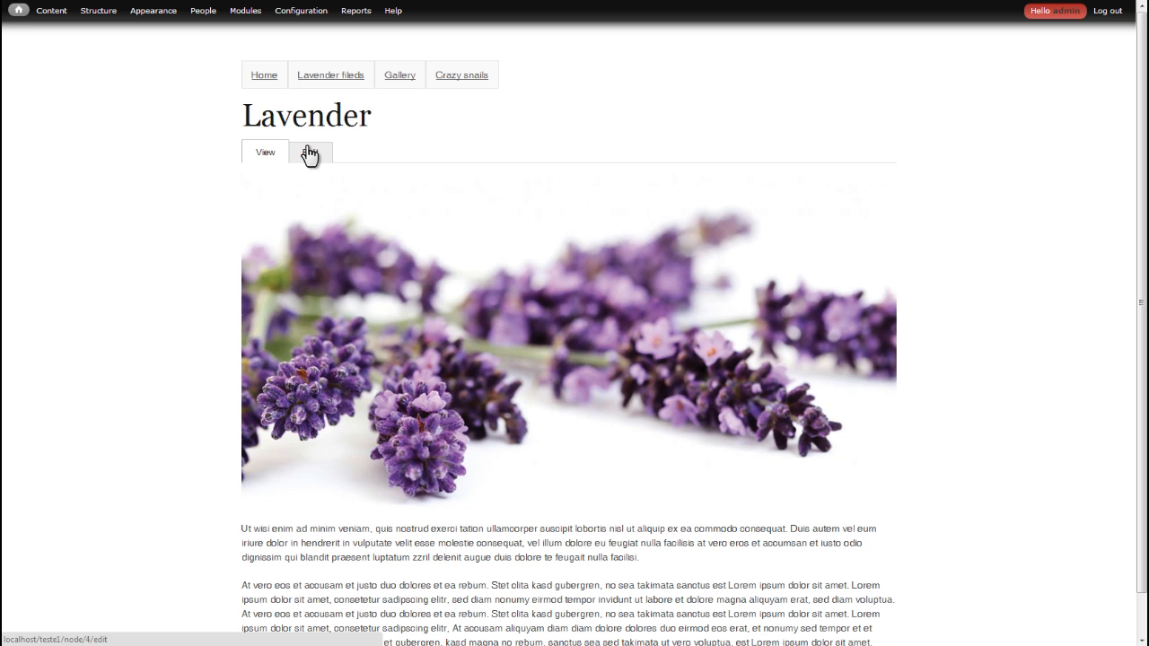
click(310, 152)
scroll(346, 359, down, 5)
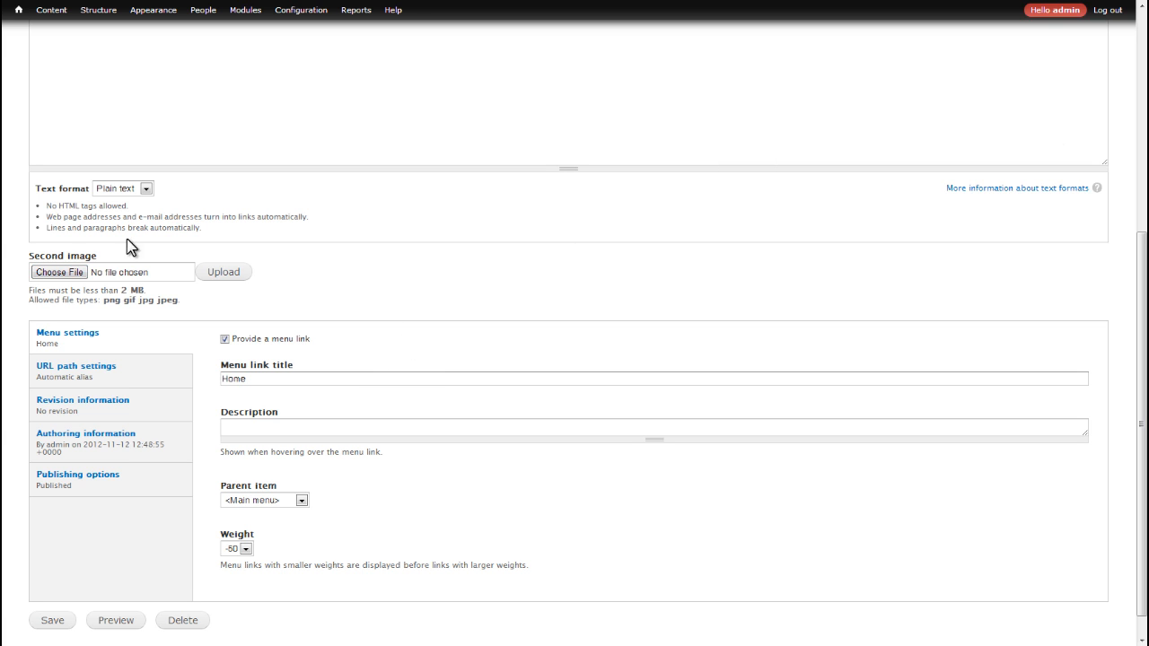
click(59, 272)
click(783, 112)
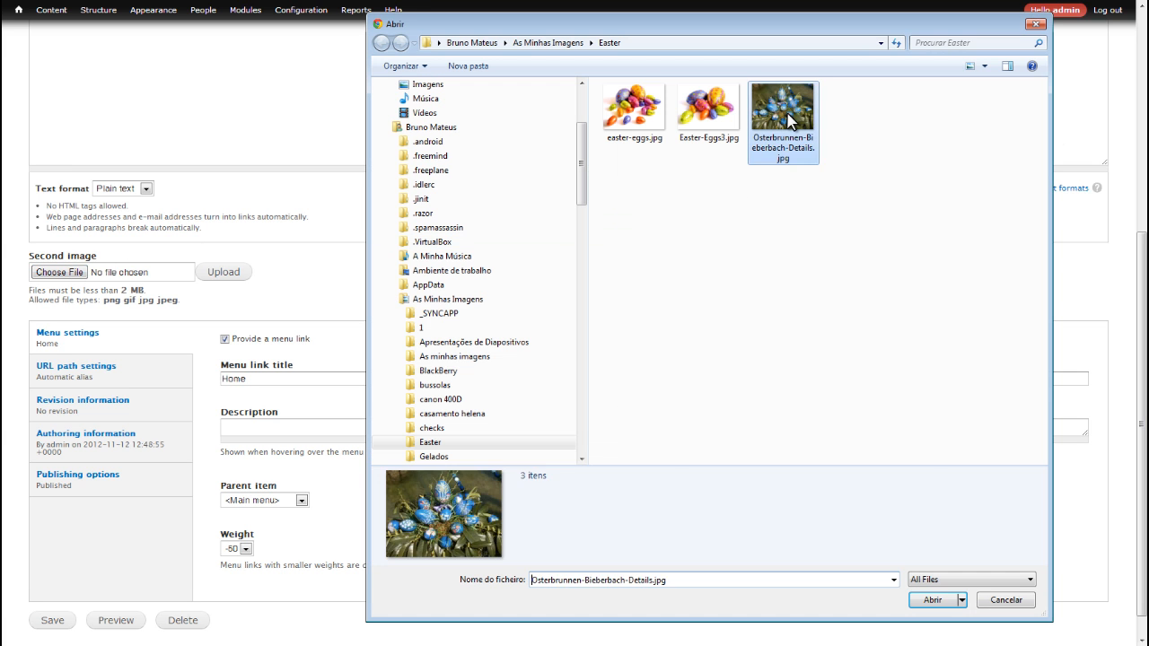
double_click(788, 119)
click(217, 274)
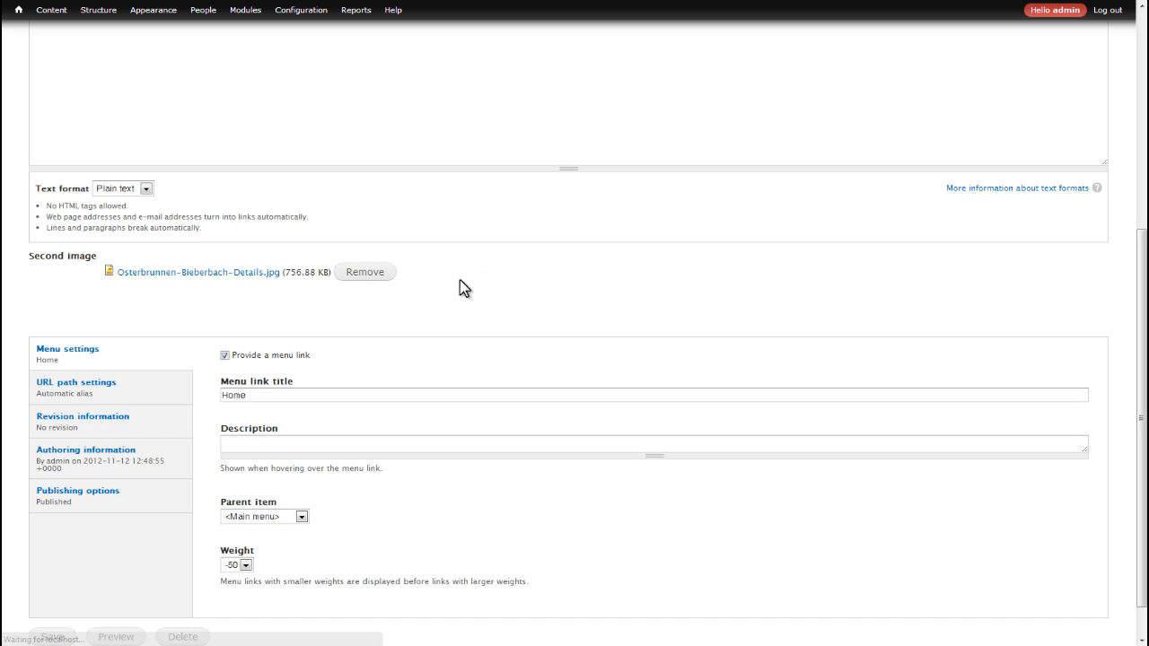
Save the Lavender page and check how the second image is displayed below the text
scroll(462, 282, up, 3)
scroll(462, 282, down, 3)
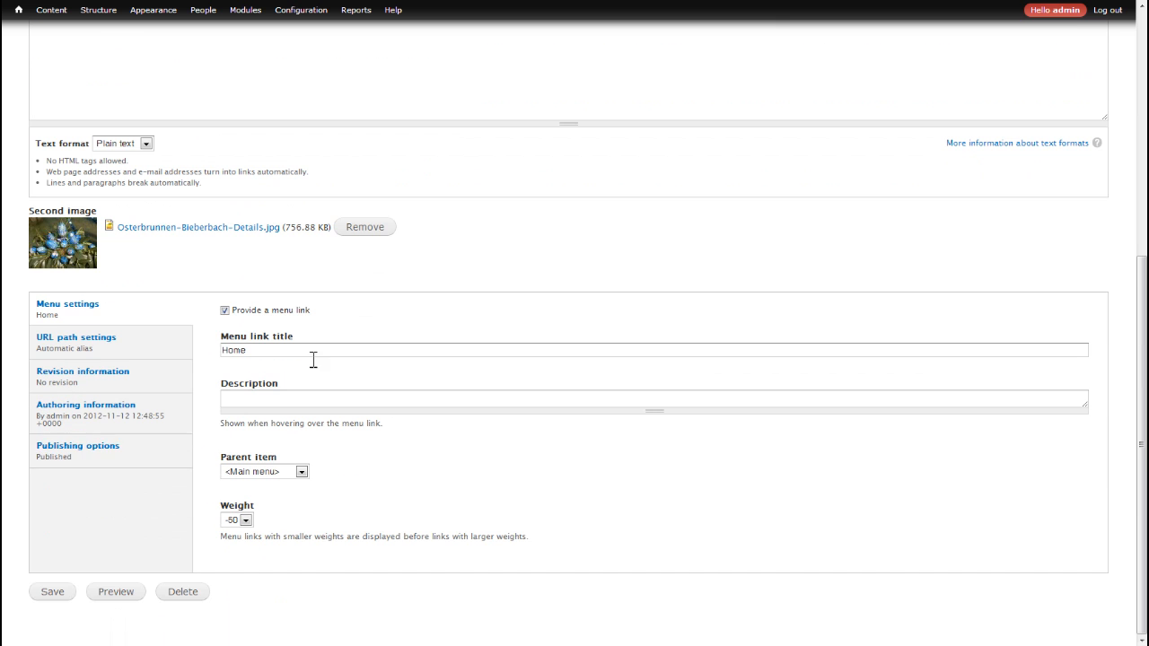
click(58, 596)
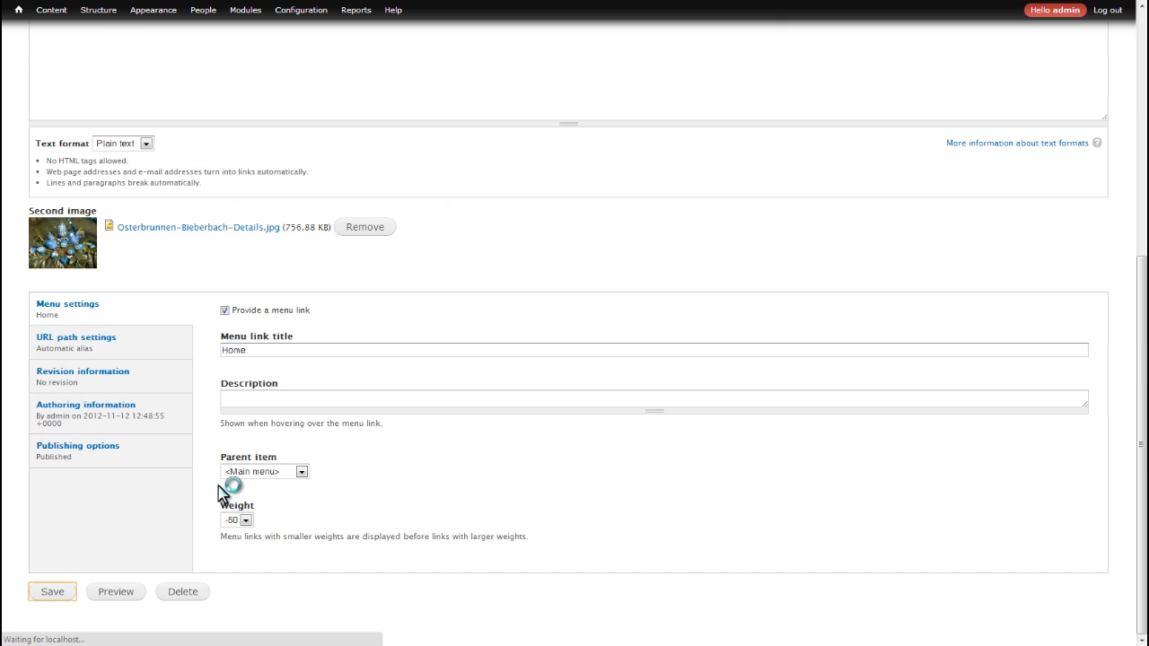
scroll(533, 300, down, 10)
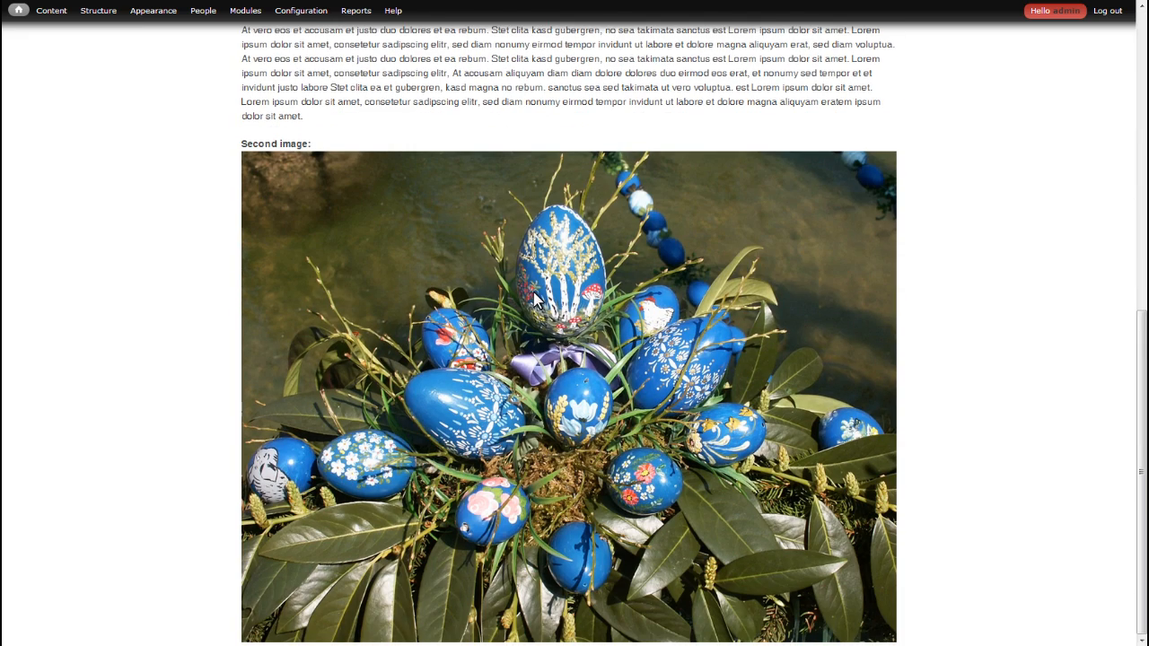
scroll(447, 281, up, 7)
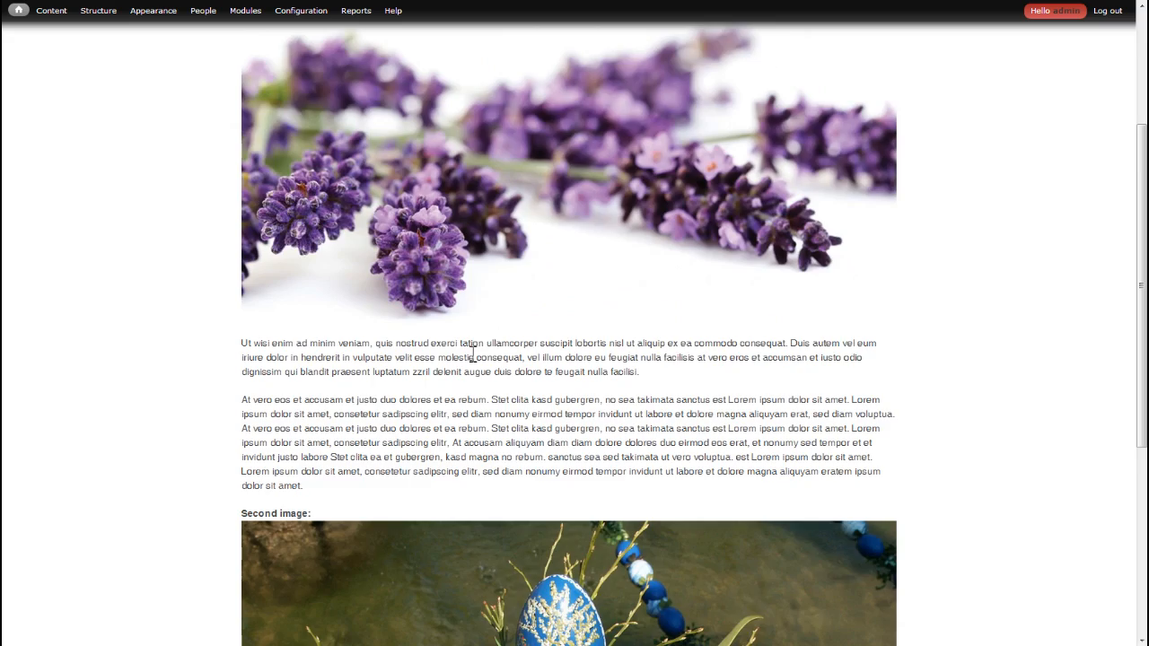
scroll(546, 315, down, 5)
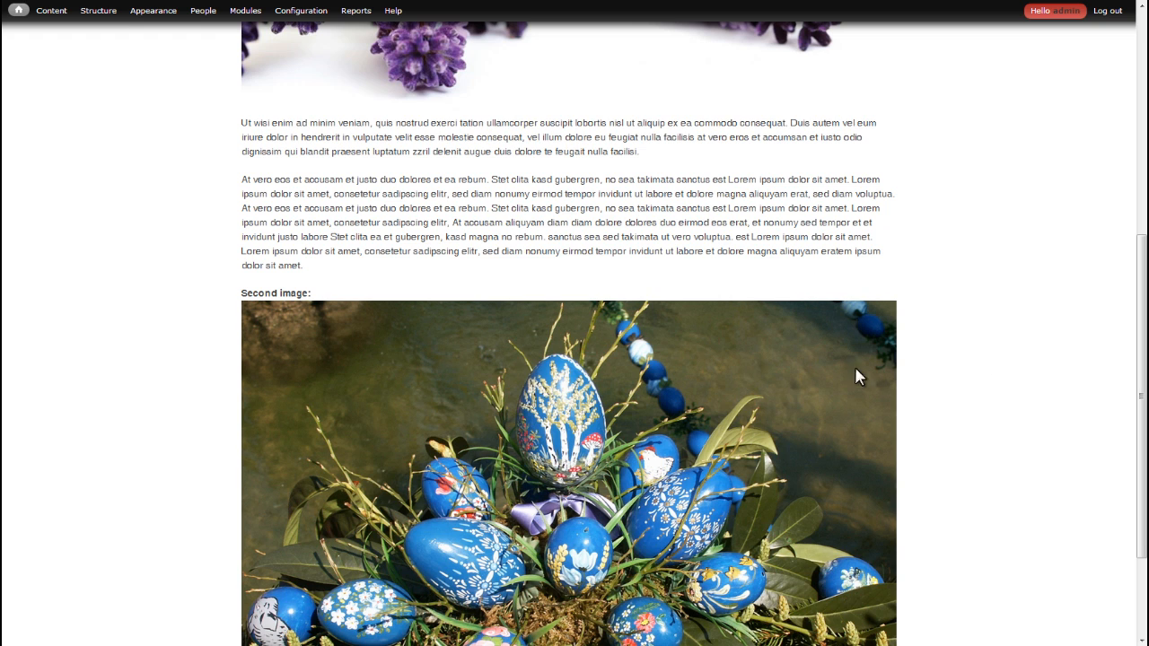
Open the list of image styles in the site's media configuration
scroll(530, 367, up, 5)
mouse_move(248, 11)
mouse_move(301, 11)
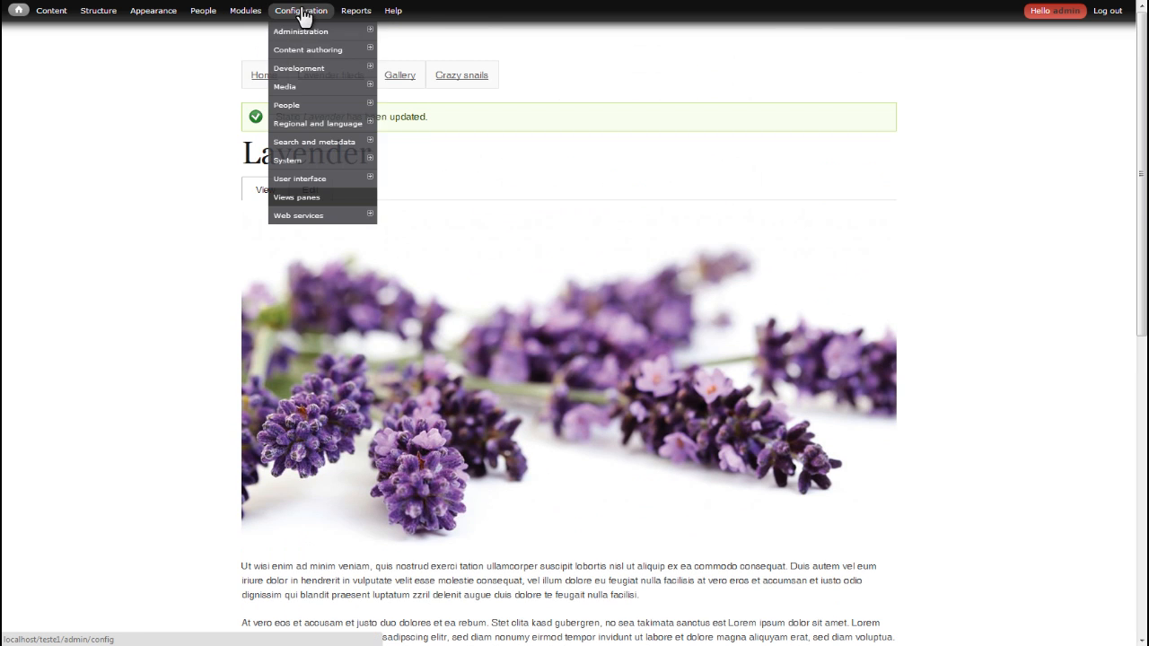
mouse_move(310, 87)
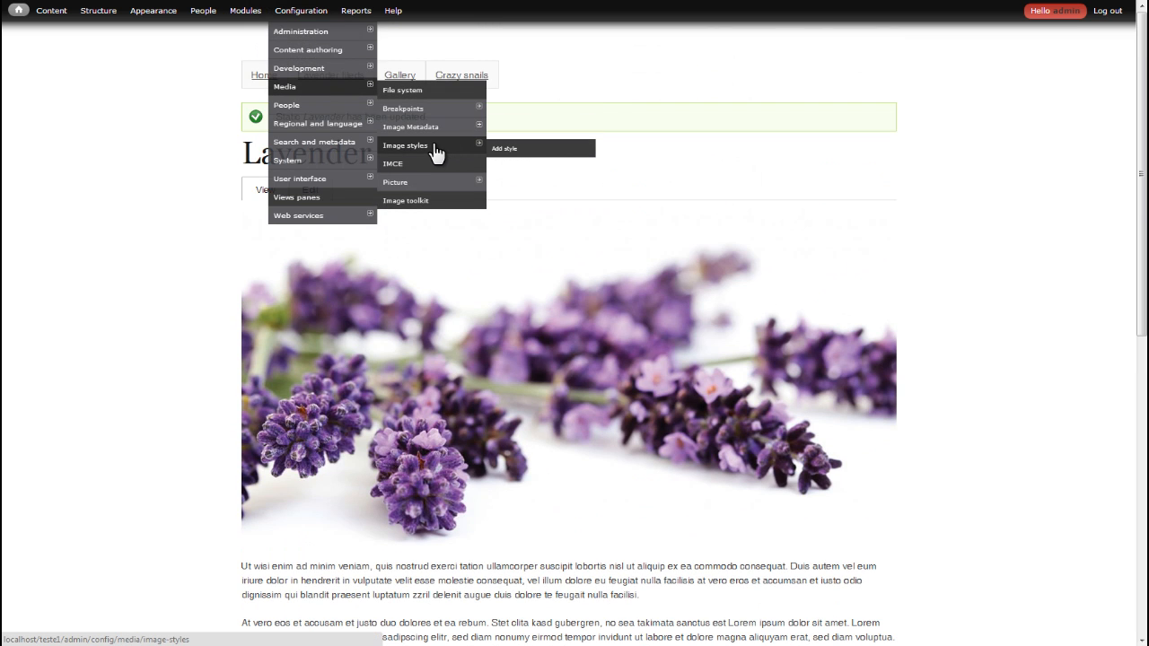
click(455, 148)
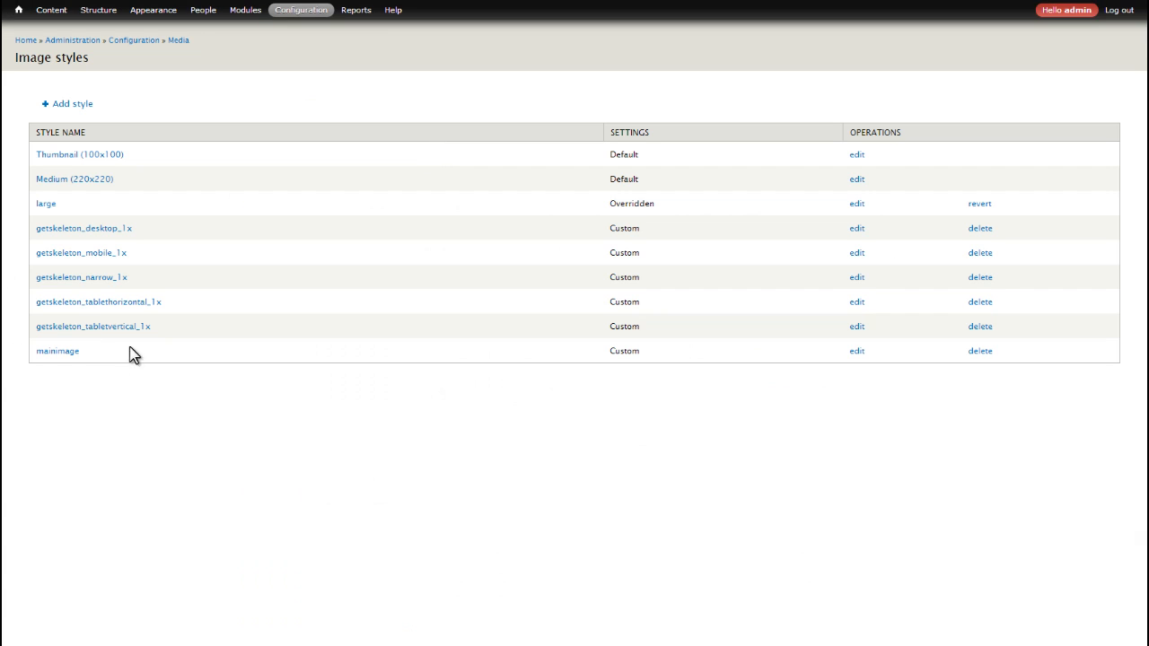
Create a new image style named second_img
click(73, 105)
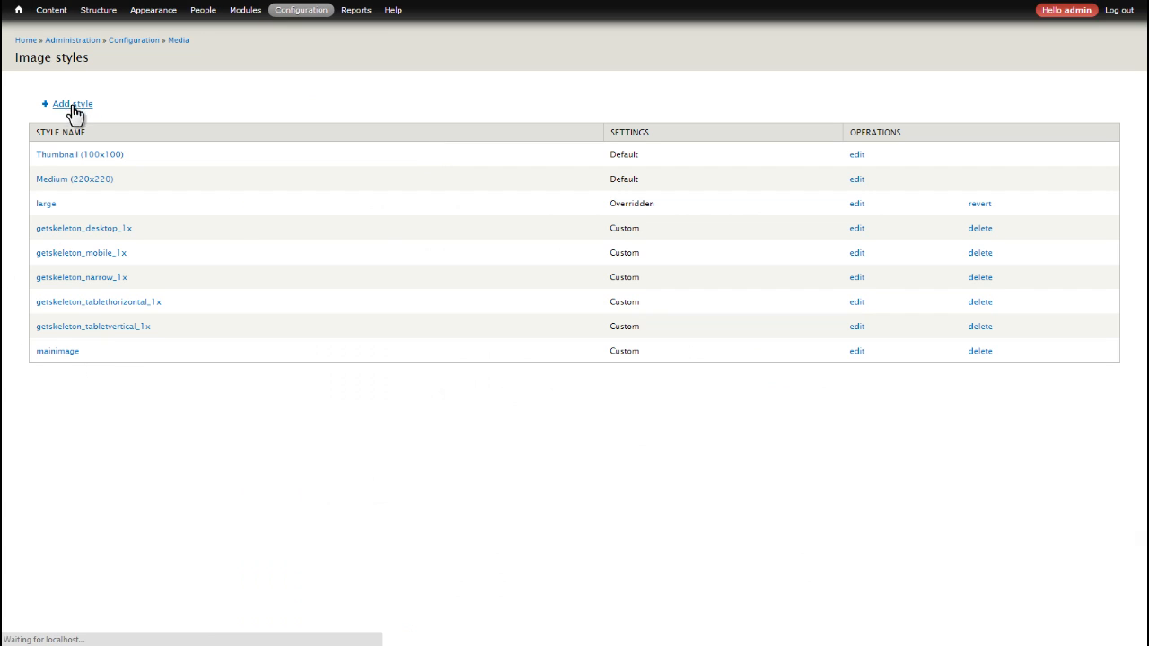
click(110, 112)
text(se)
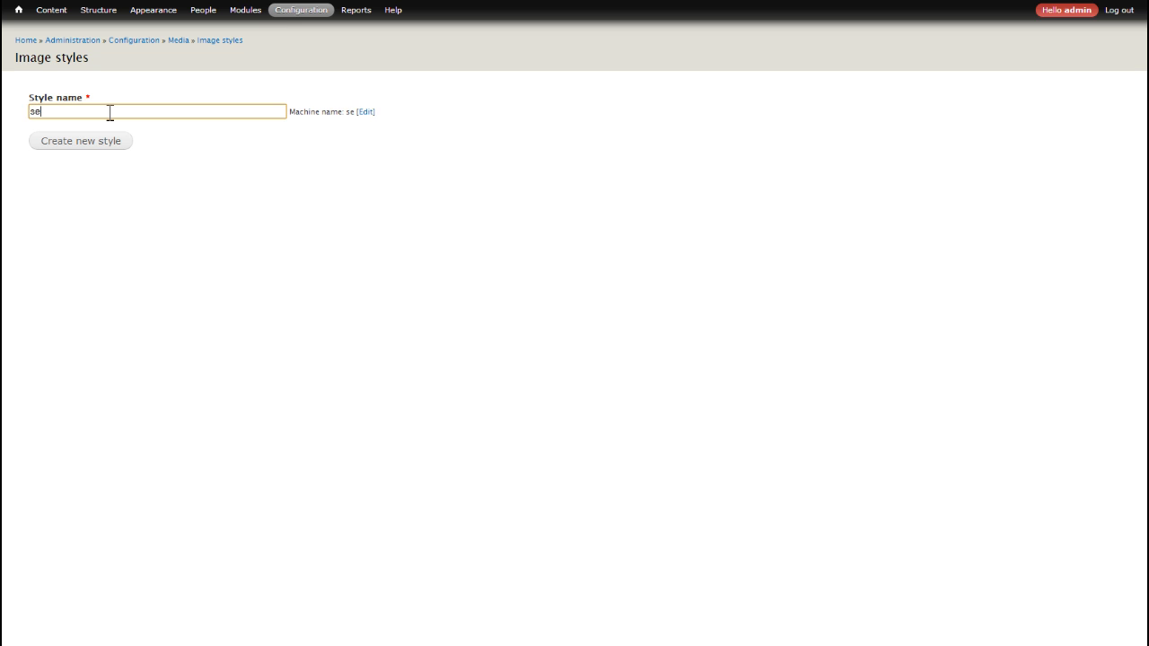
text(cond_img)
click(66, 145)
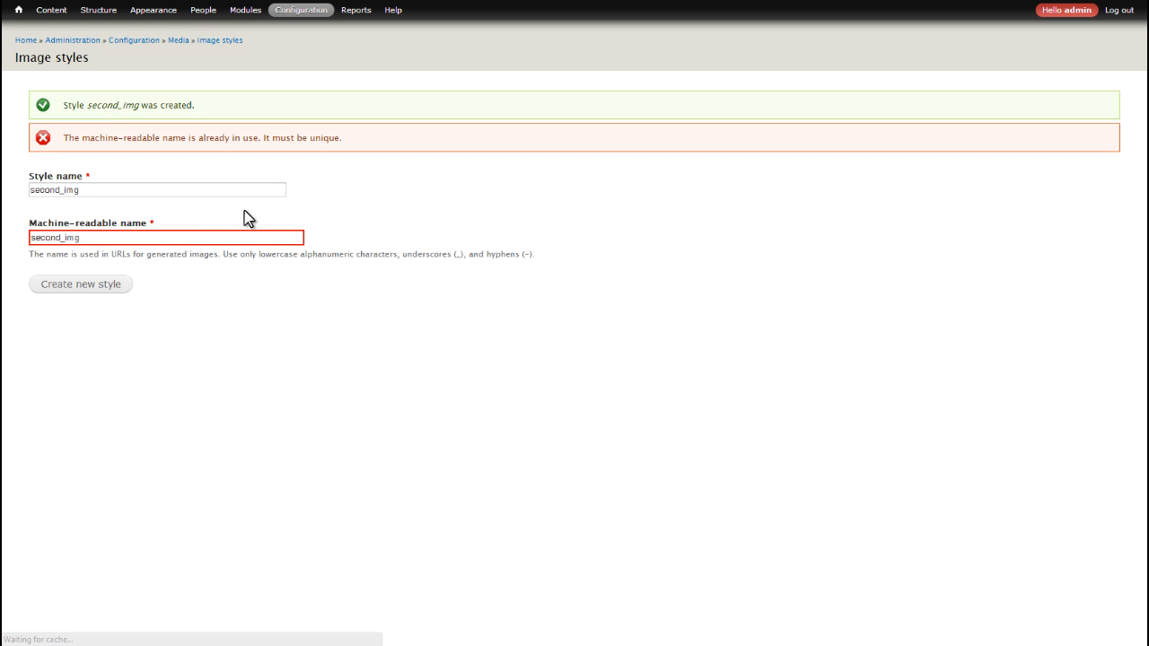
Create another image style with both the style name and the machine-readable name set to second_image
click(90, 191)
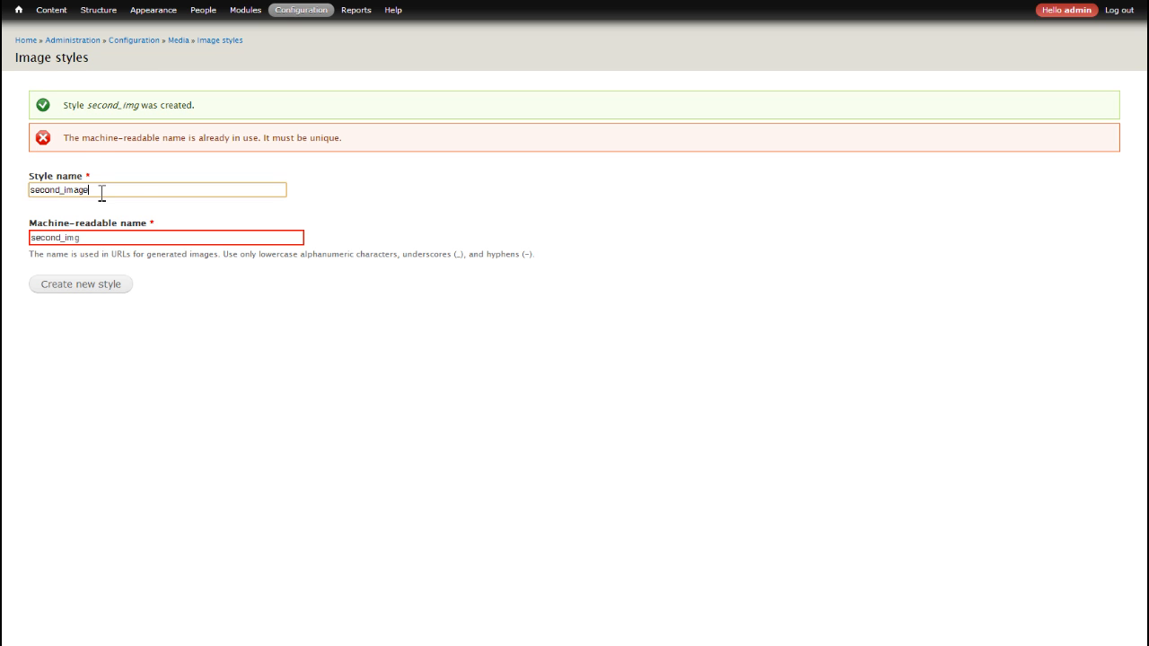
key(Return)
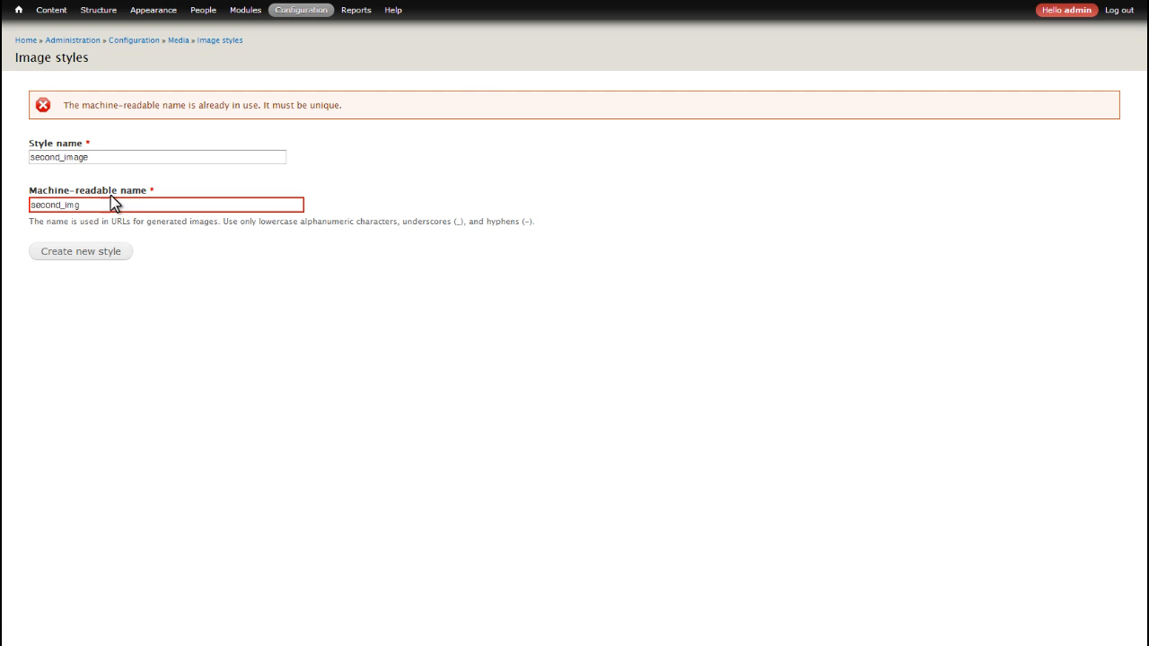
click(109, 204)
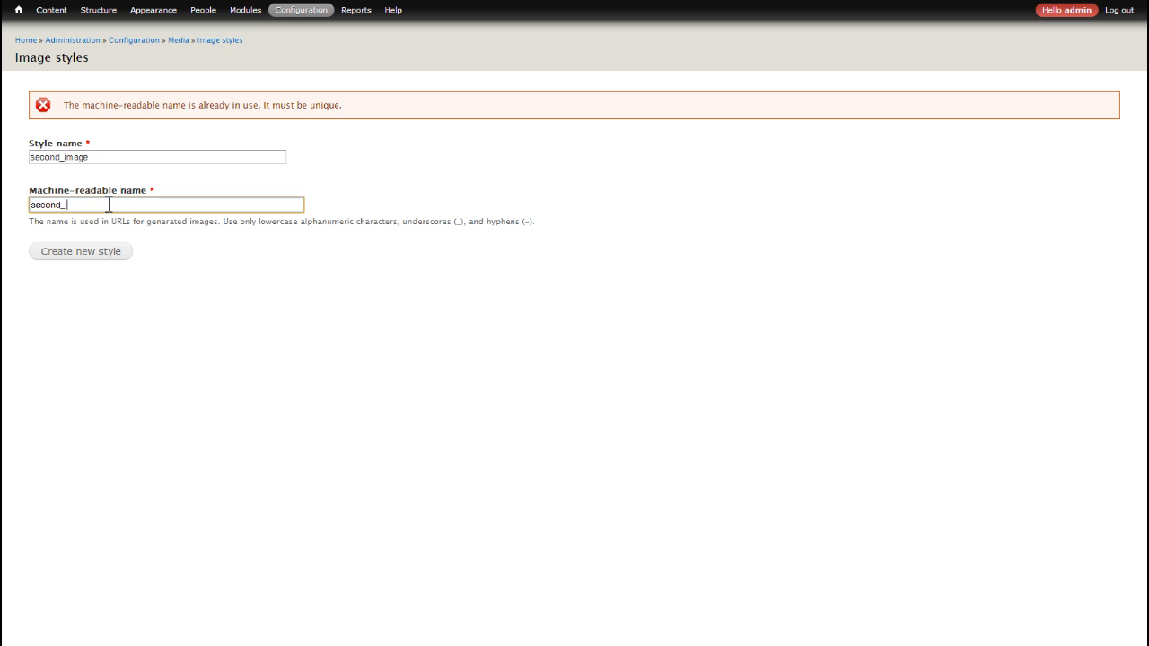
click(80, 252)
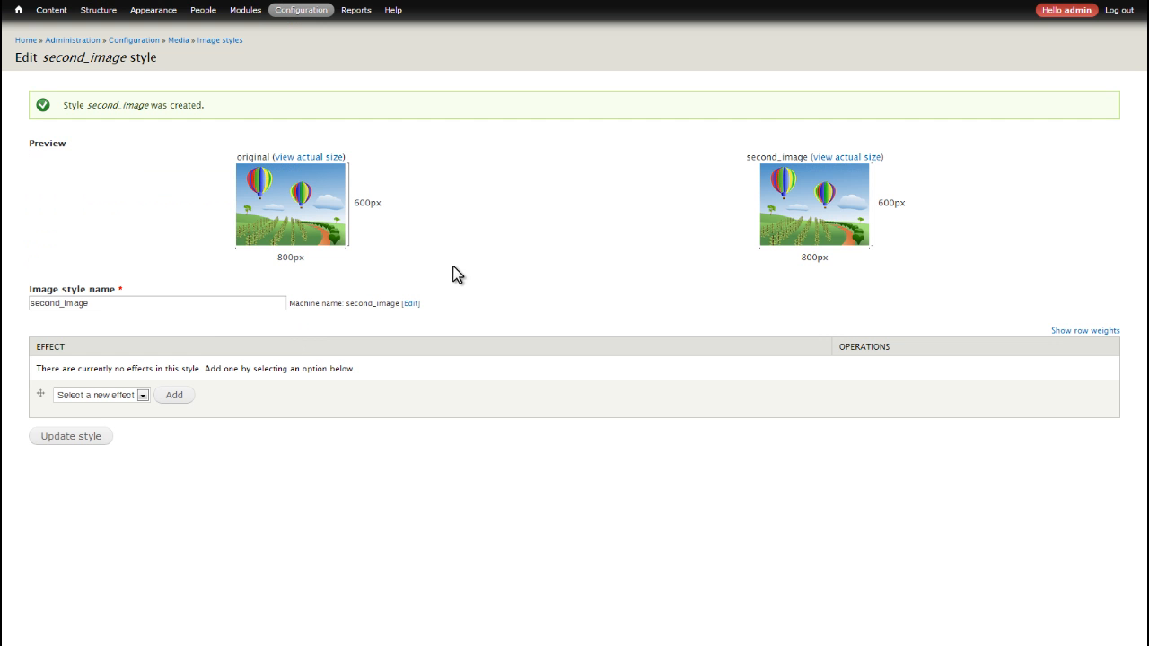
Add a Scale and crop effect of 200 by 200 pixels to the second_image style and view its sample at actual size
click(141, 396)
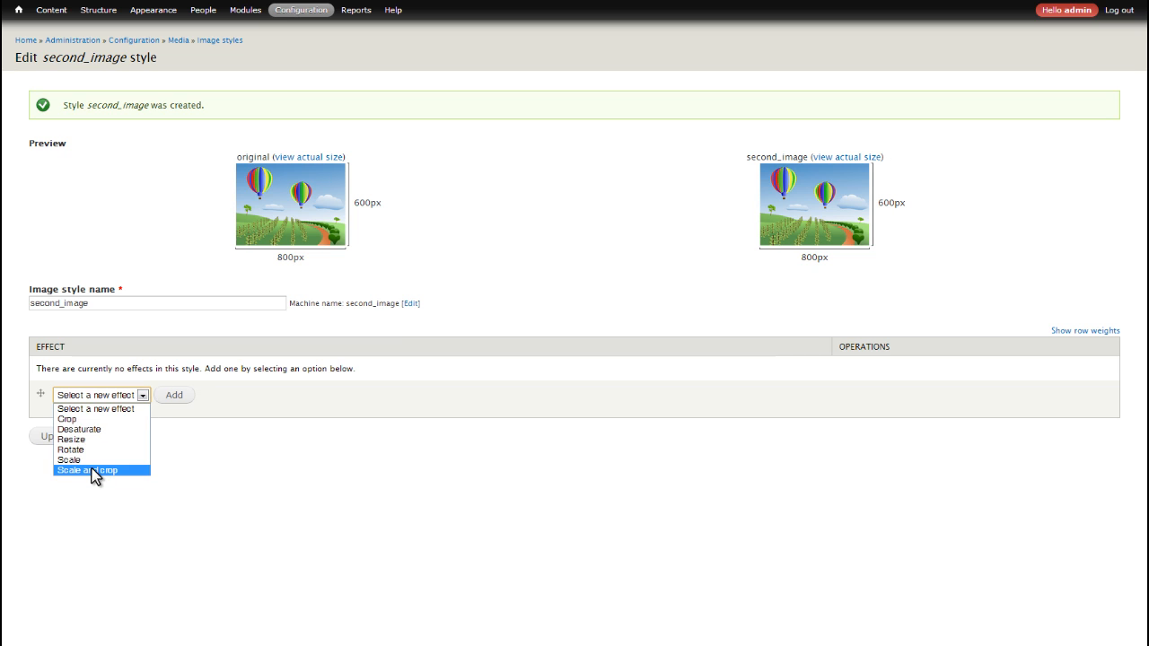
click(95, 471)
click(167, 399)
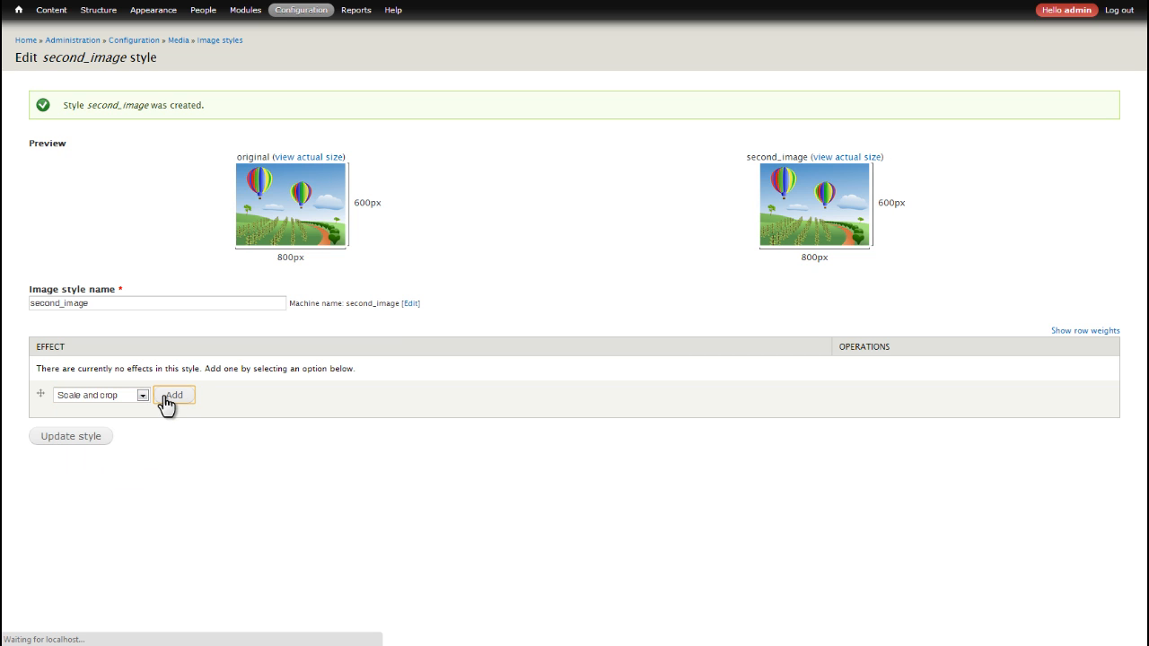
click(57, 112)
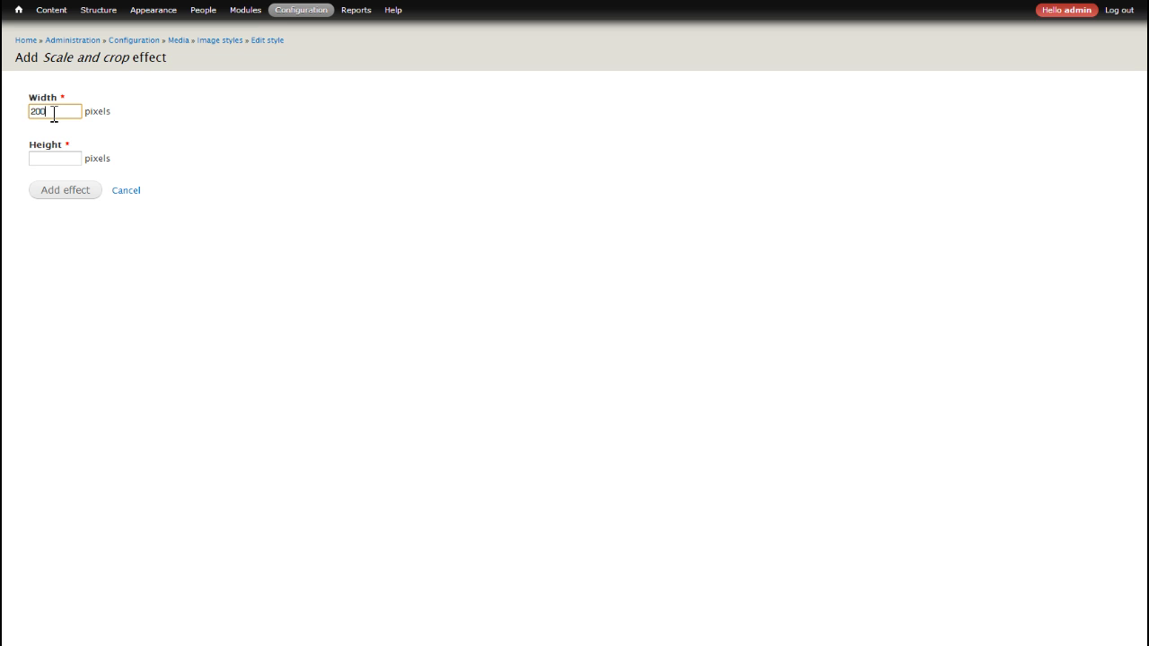
key(Tab)
text(200)
key(Return)
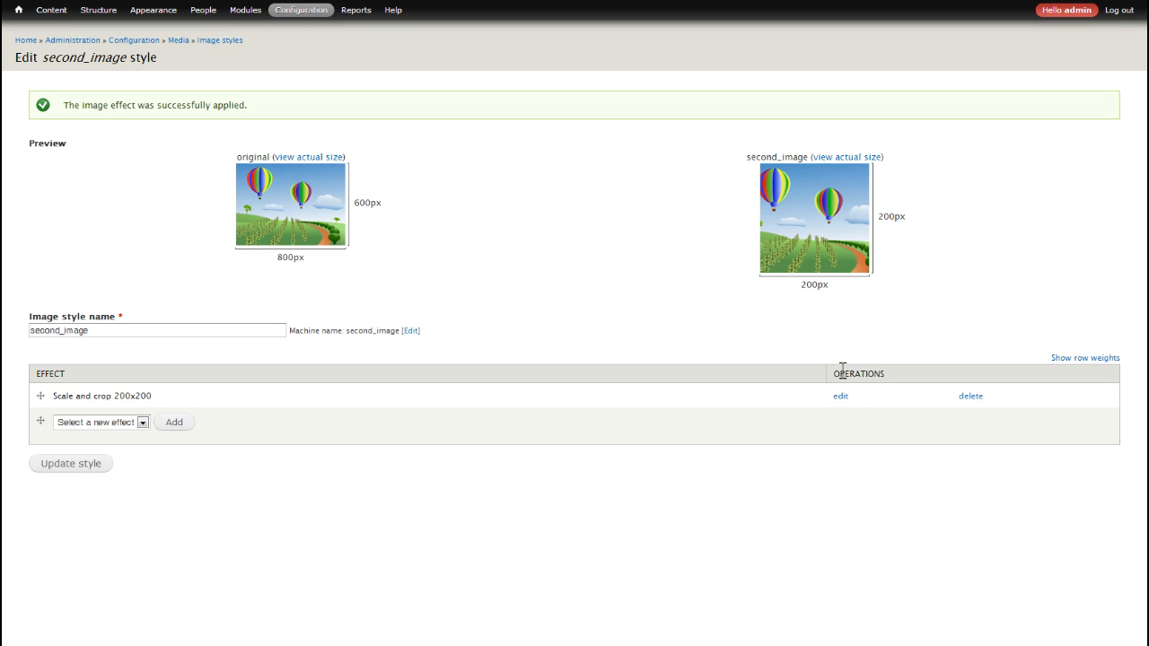
click(850, 158)
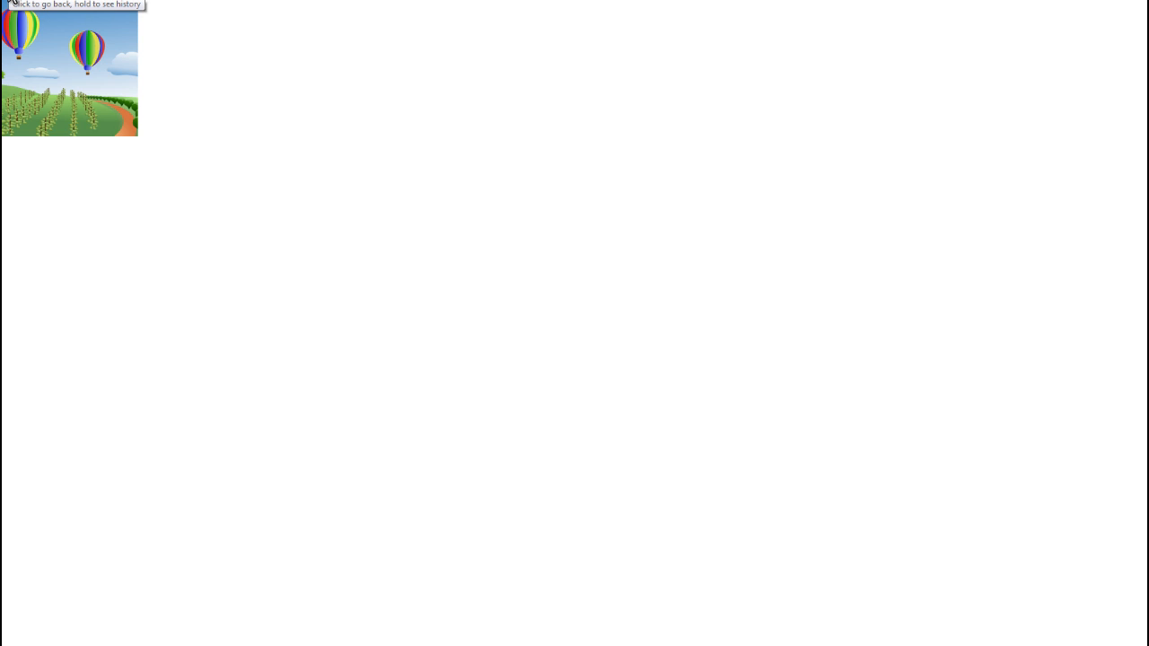
click(12, 2)
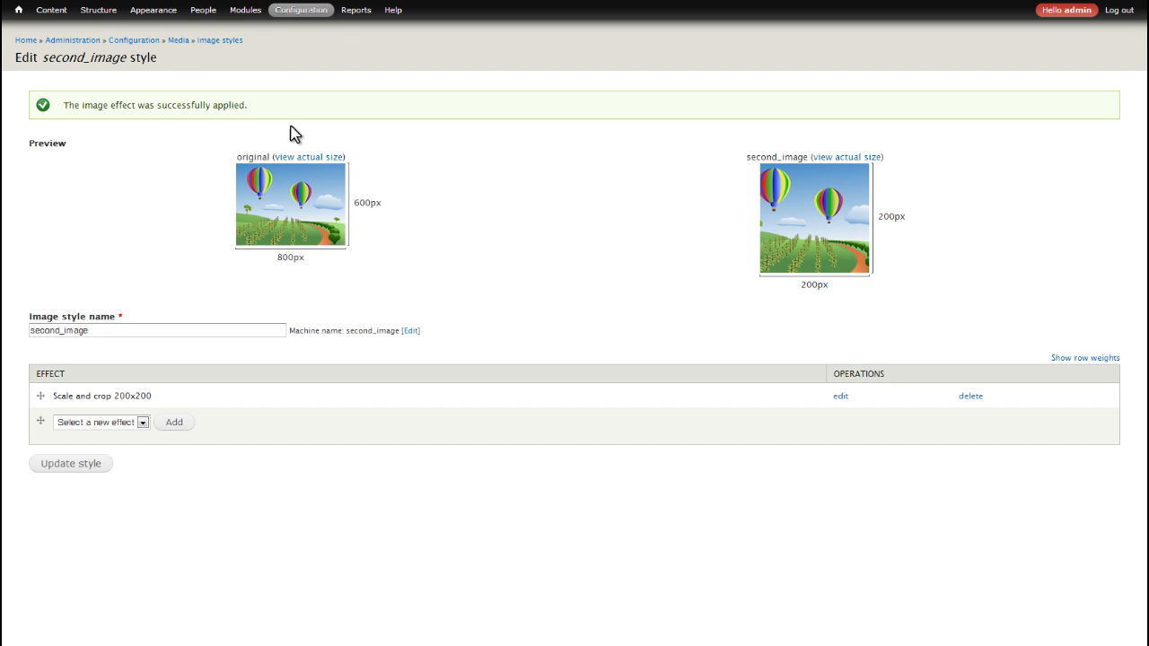
Return to the Lavender home page and examine the main image, the text and the second image below it
click(17, 12)
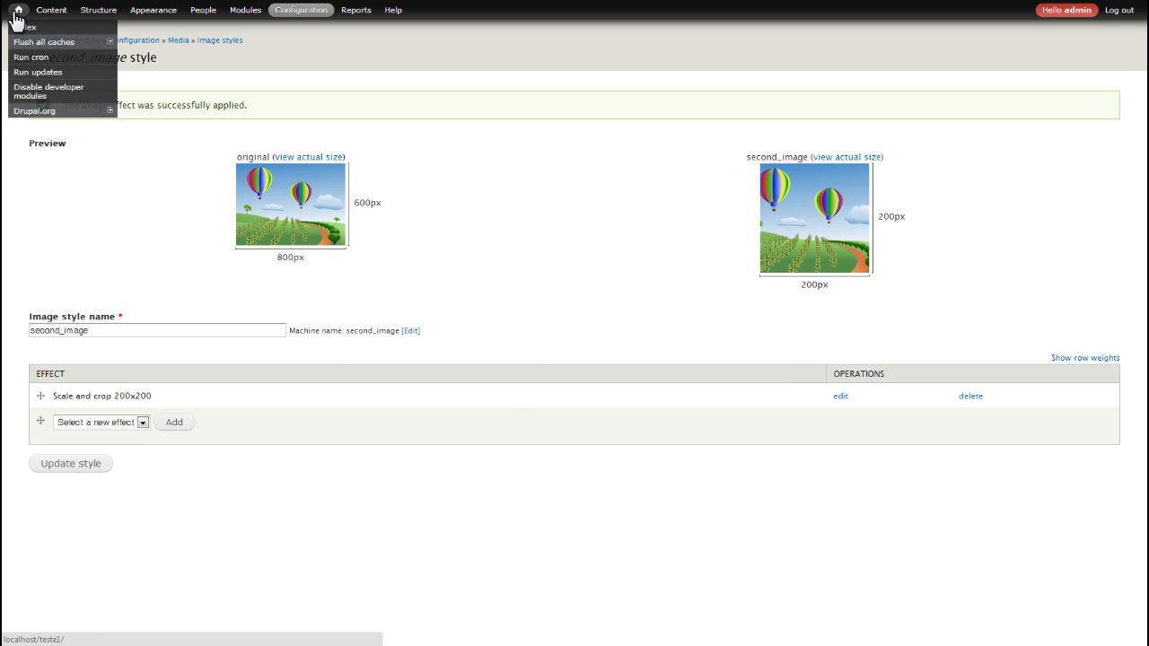
scroll(526, 274, down, 5)
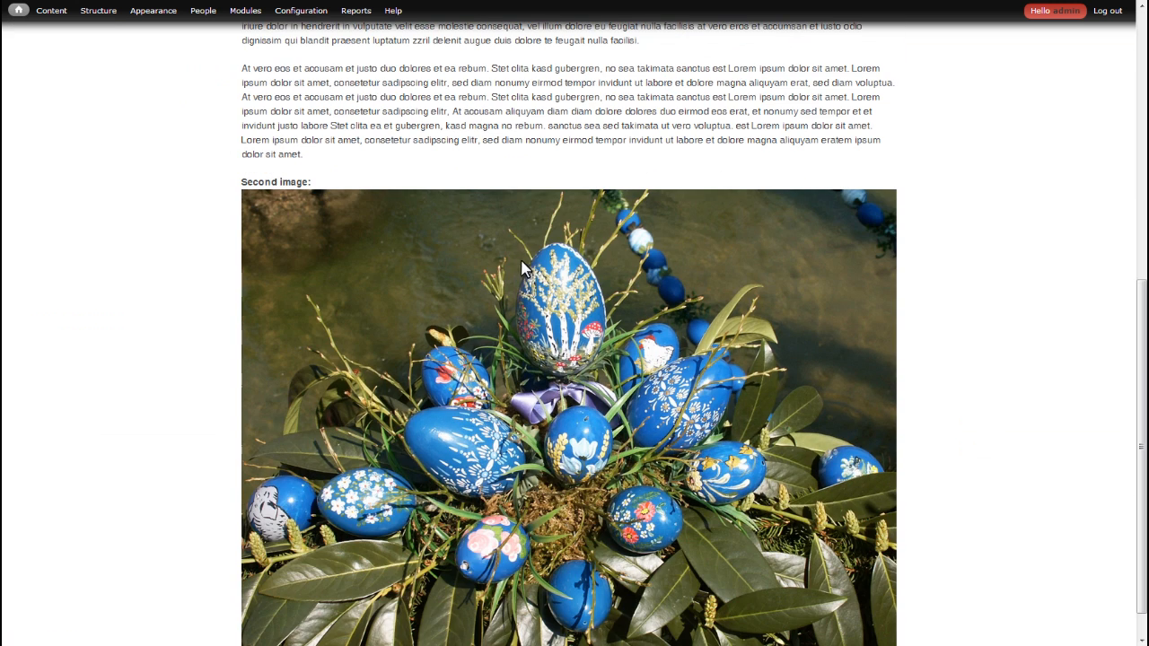
scroll(356, 232, up, 4)
scroll(303, 190, up, 1)
scroll(478, 351, down, 6)
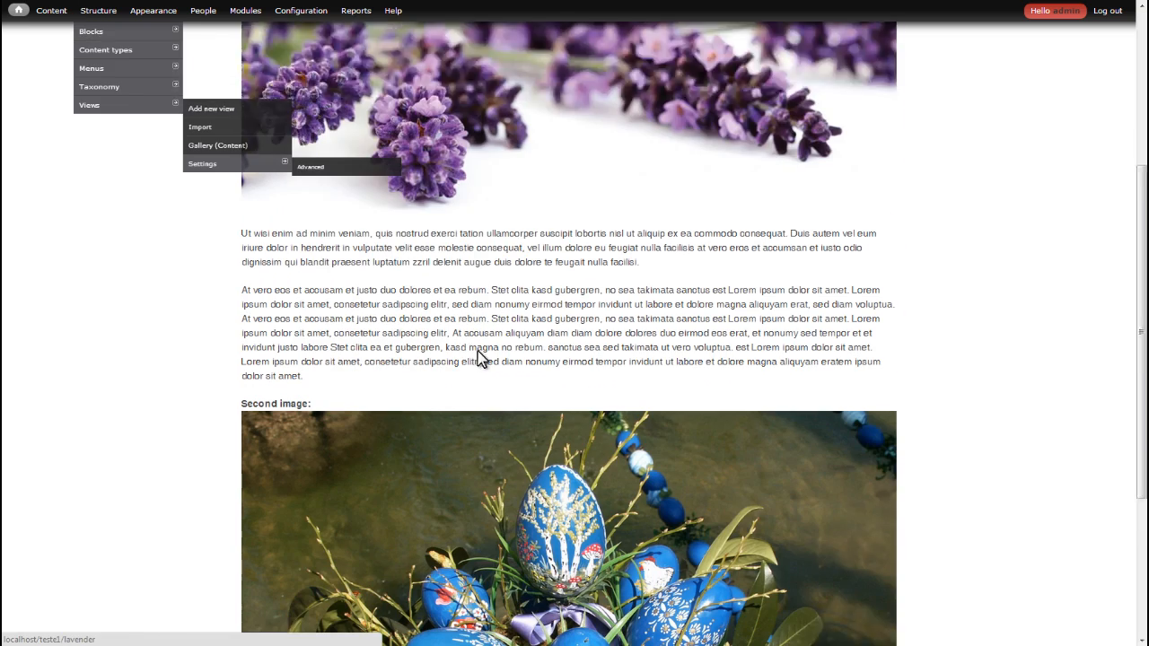
scroll(543, 326, down, 1)
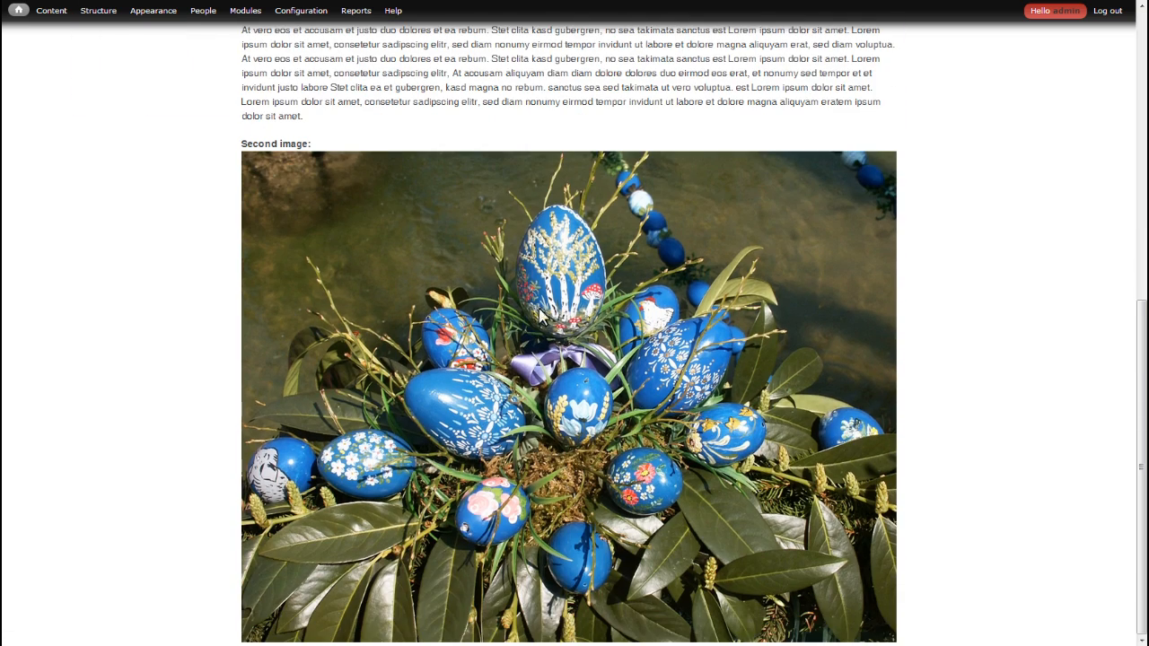
scroll(332, 265, up, 5)
scroll(314, 266, down, 3)
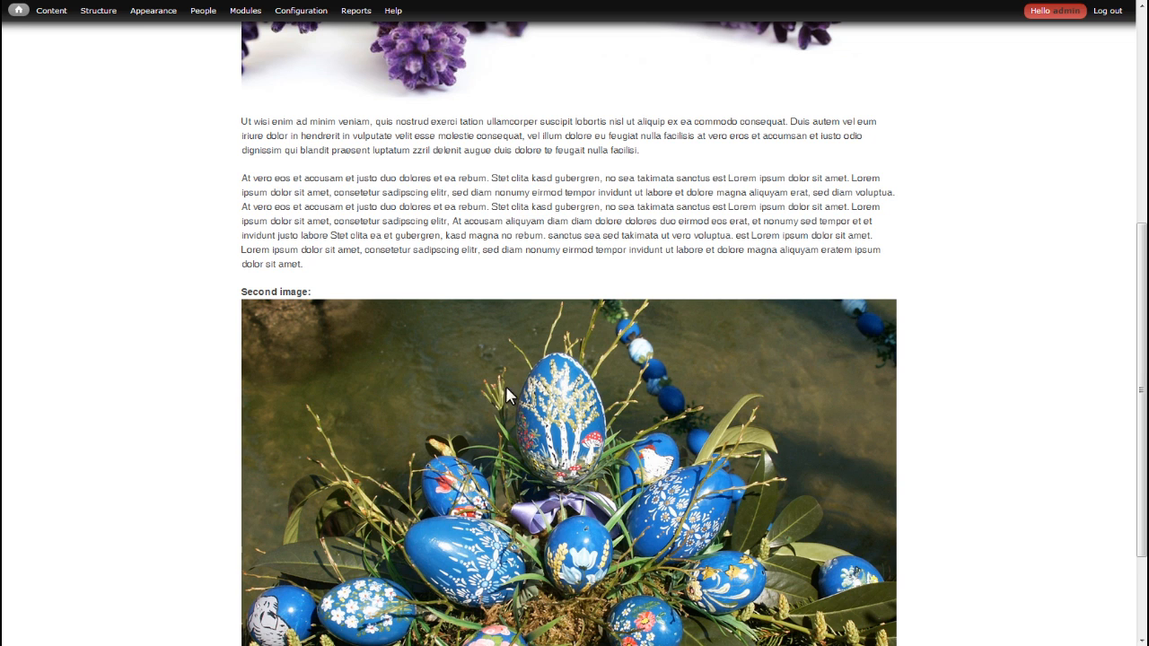
In the Static content type's display settings, set the Second image field's image style to second_image and save
mouse_move(123, 62)
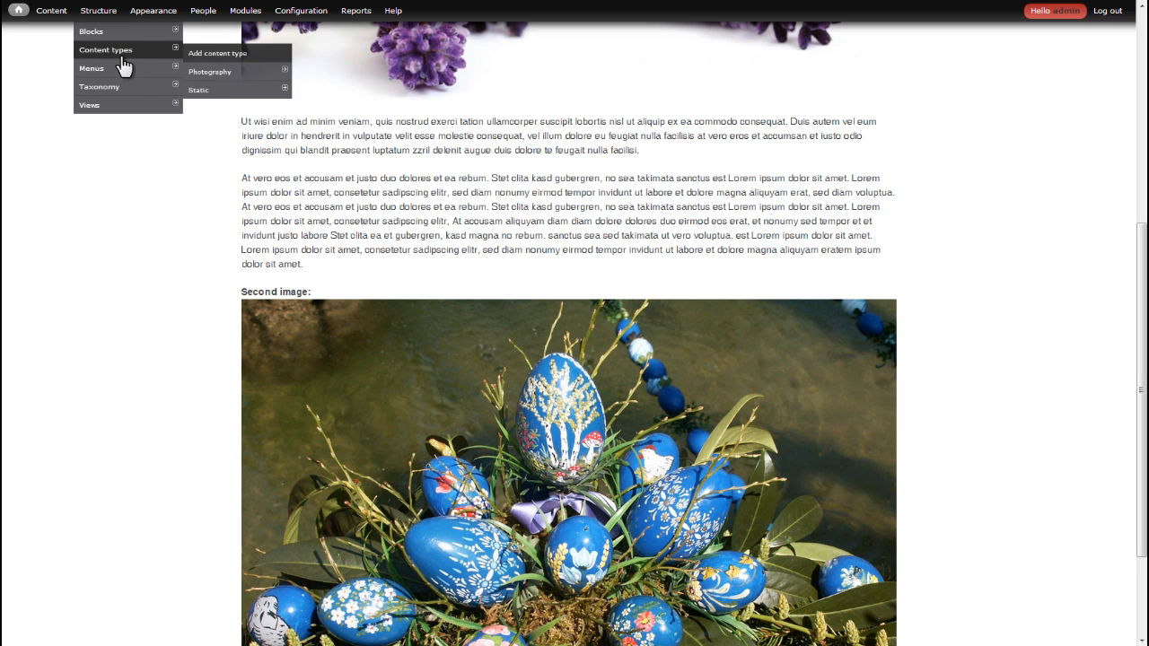
mouse_move(225, 90)
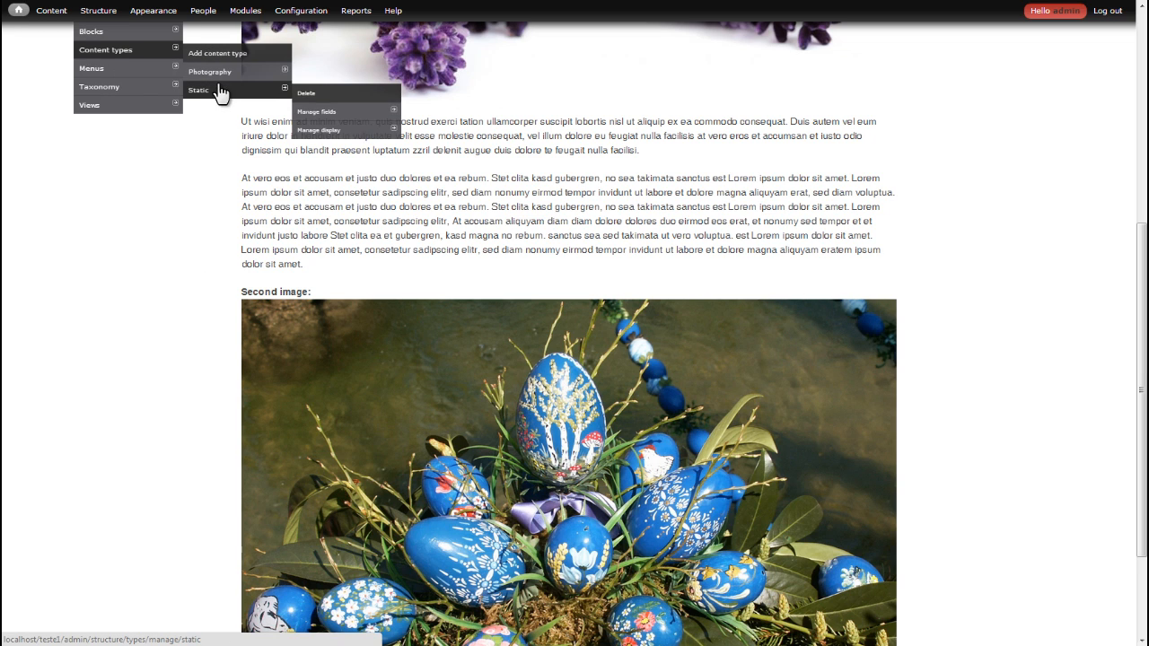
click(333, 134)
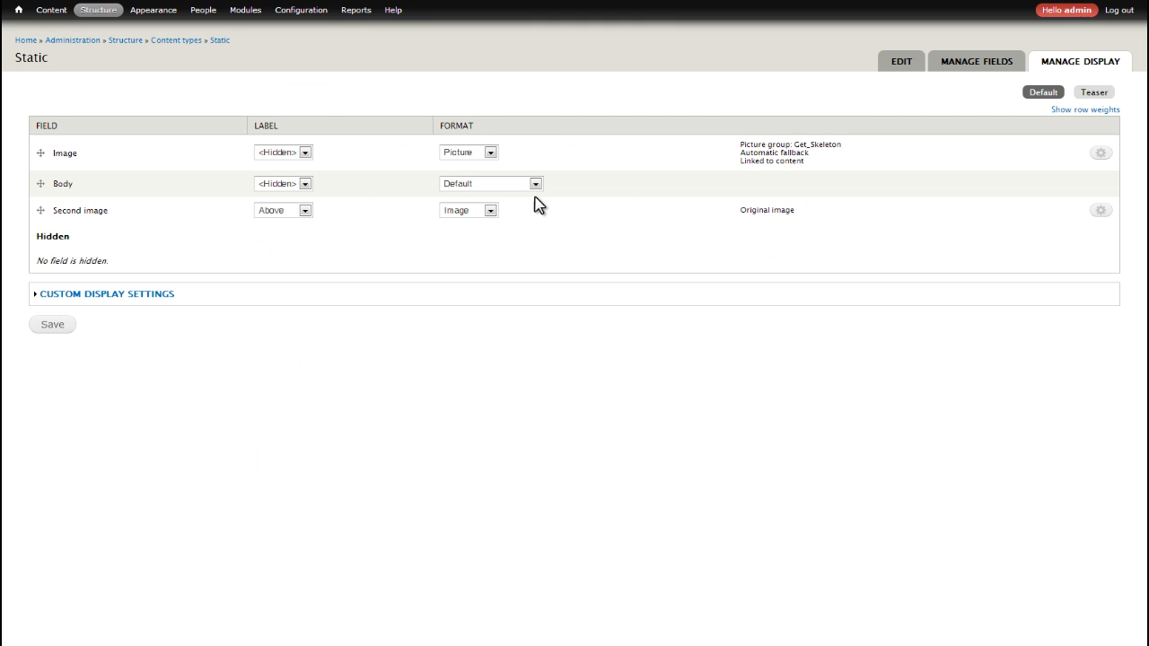
click(490, 211)
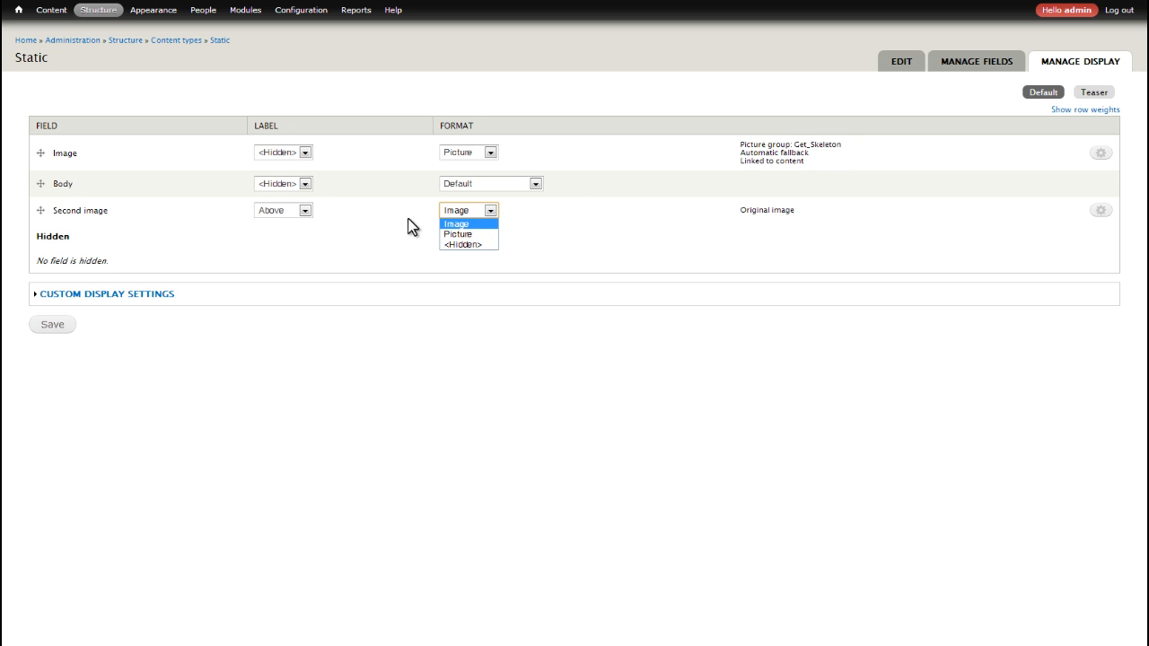
click(1103, 212)
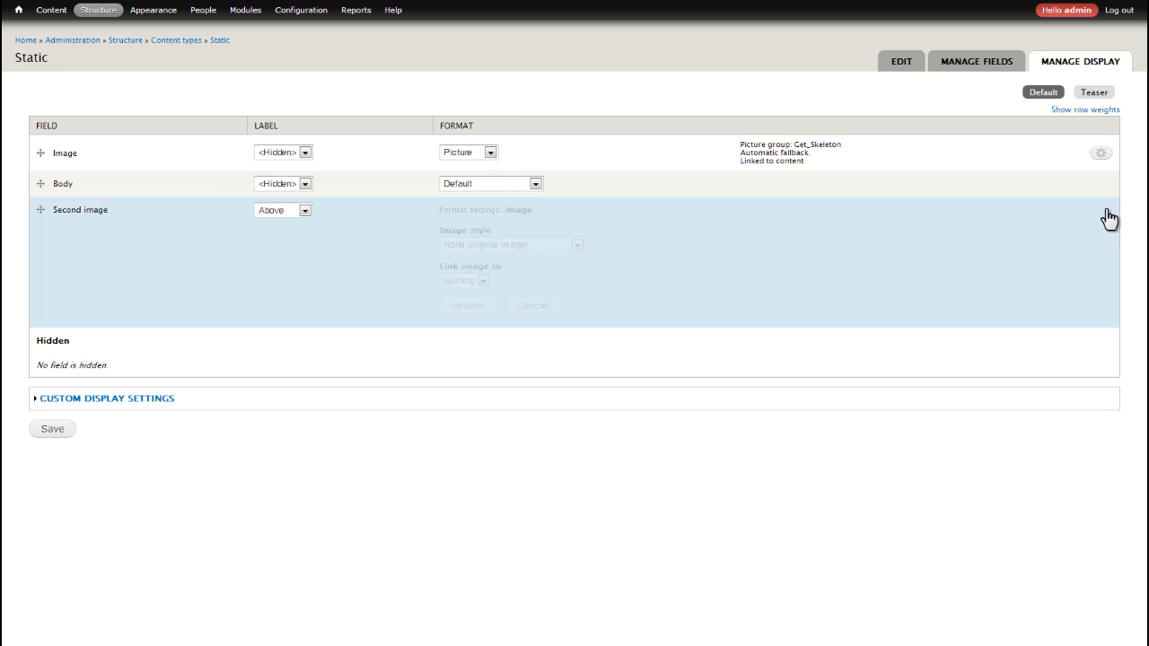
drag(484, 232, 489, 246)
click(488, 246)
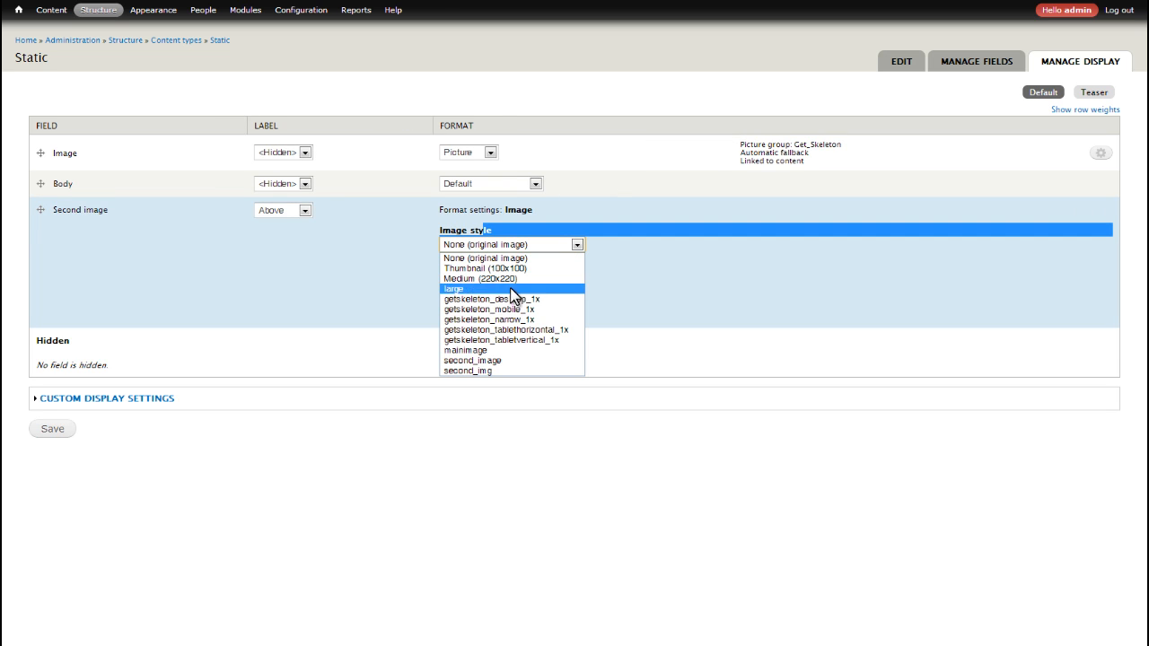
click(512, 360)
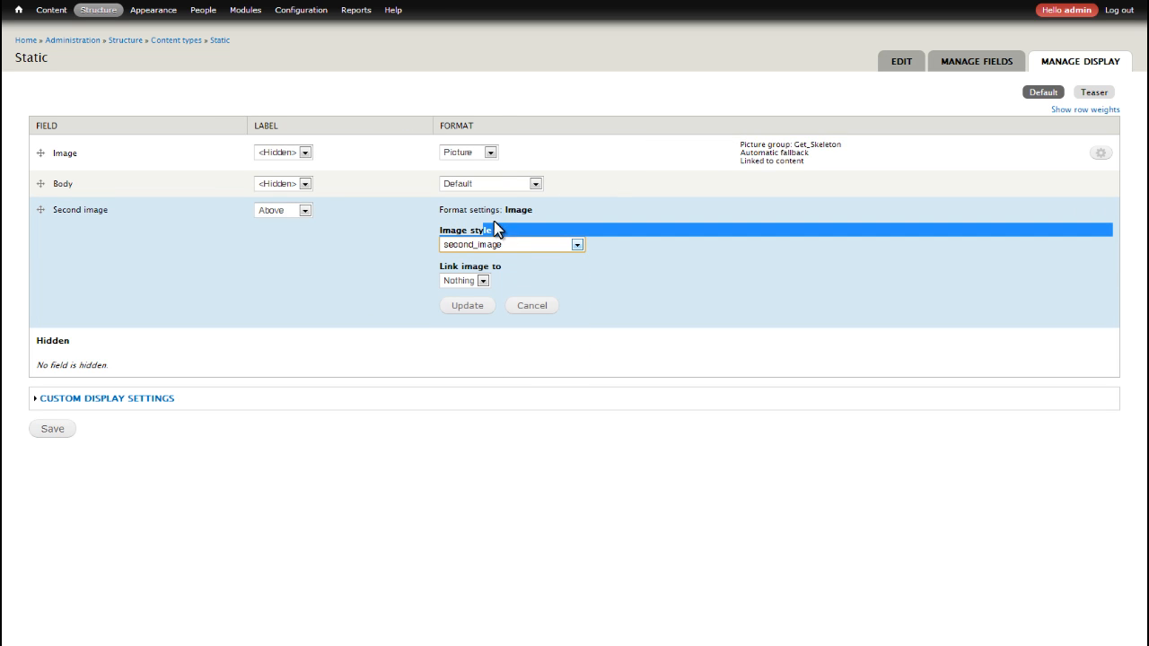
click(472, 310)
click(54, 326)
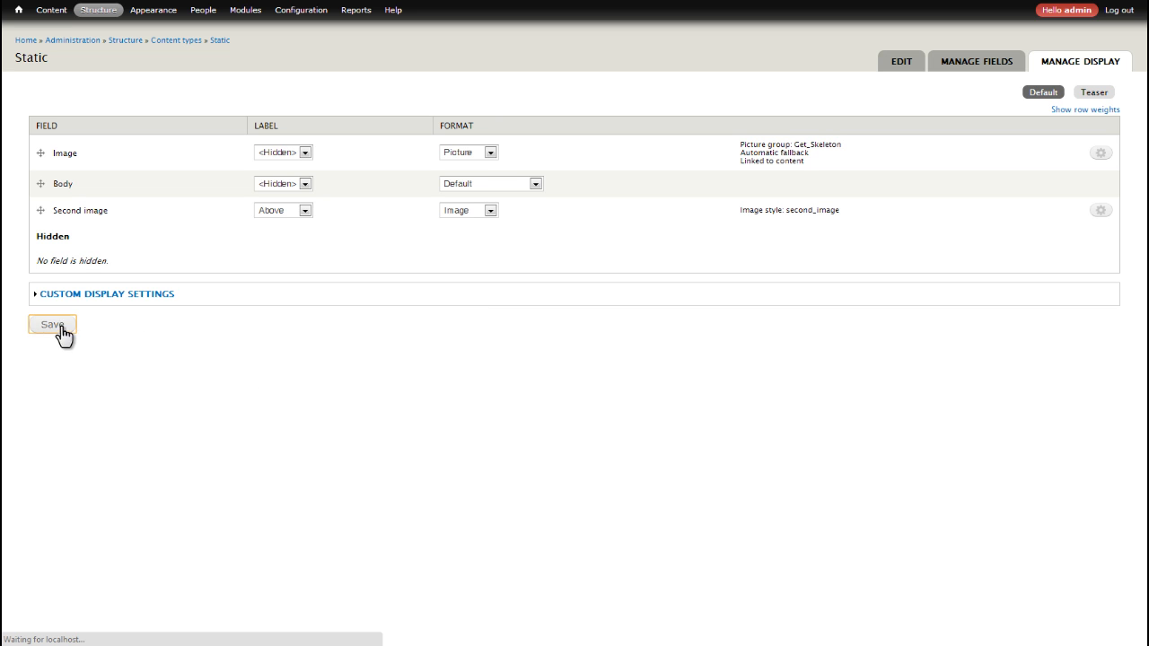
Open the Lavender home page and check with the browser's developer tools how both images behave at narrow page widths
click(16, 13)
scroll(475, 239, down, 3)
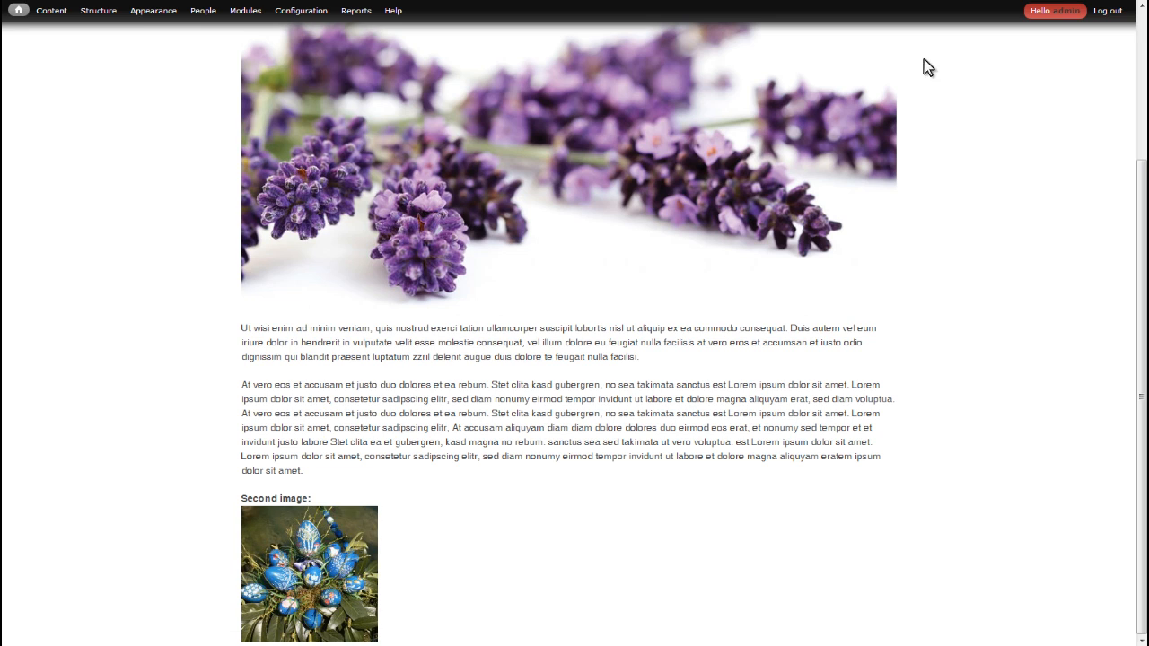
key(F12)
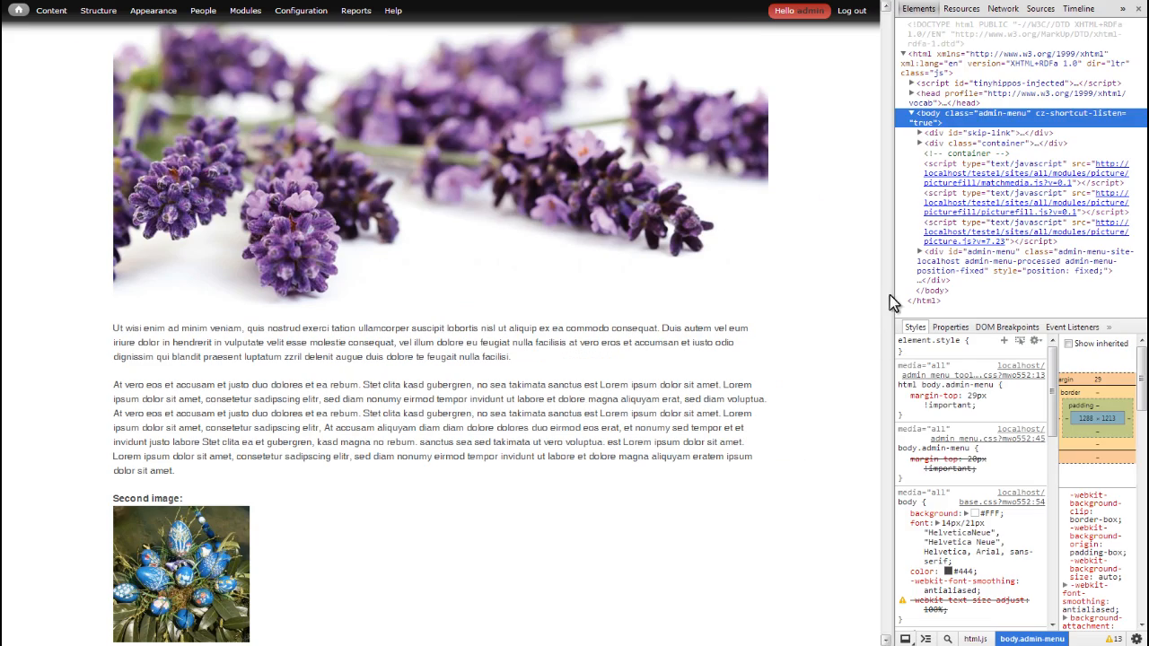
drag(888, 293, 303, 355)
scroll(218, 436, down, 2)
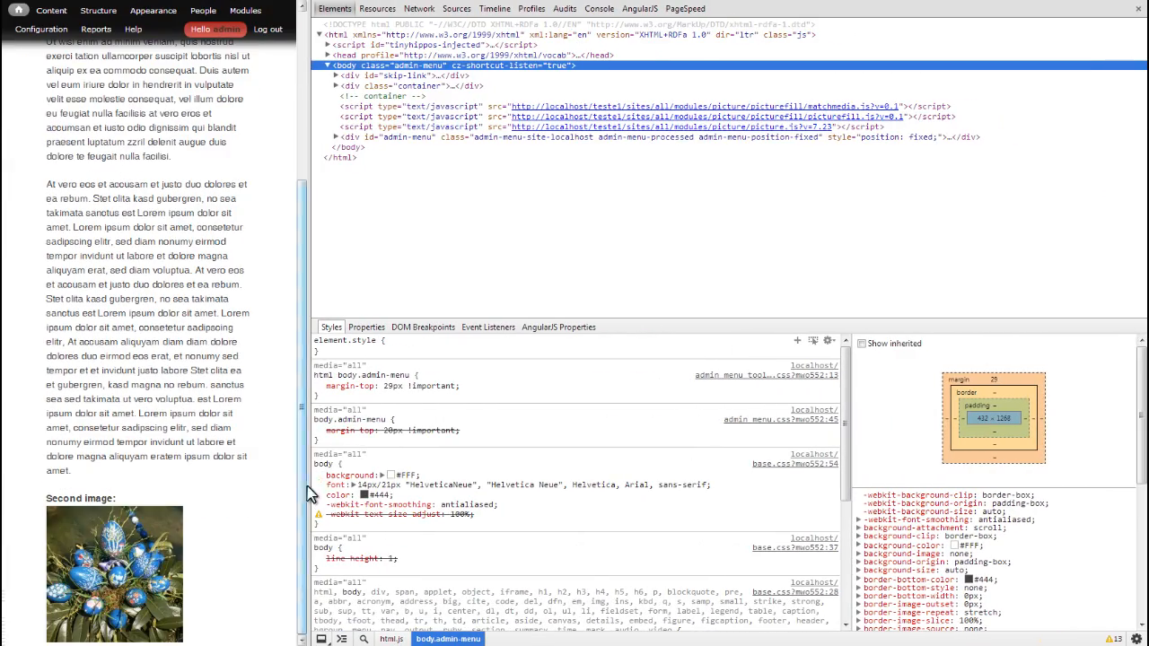
drag(304, 492, 272, 476)
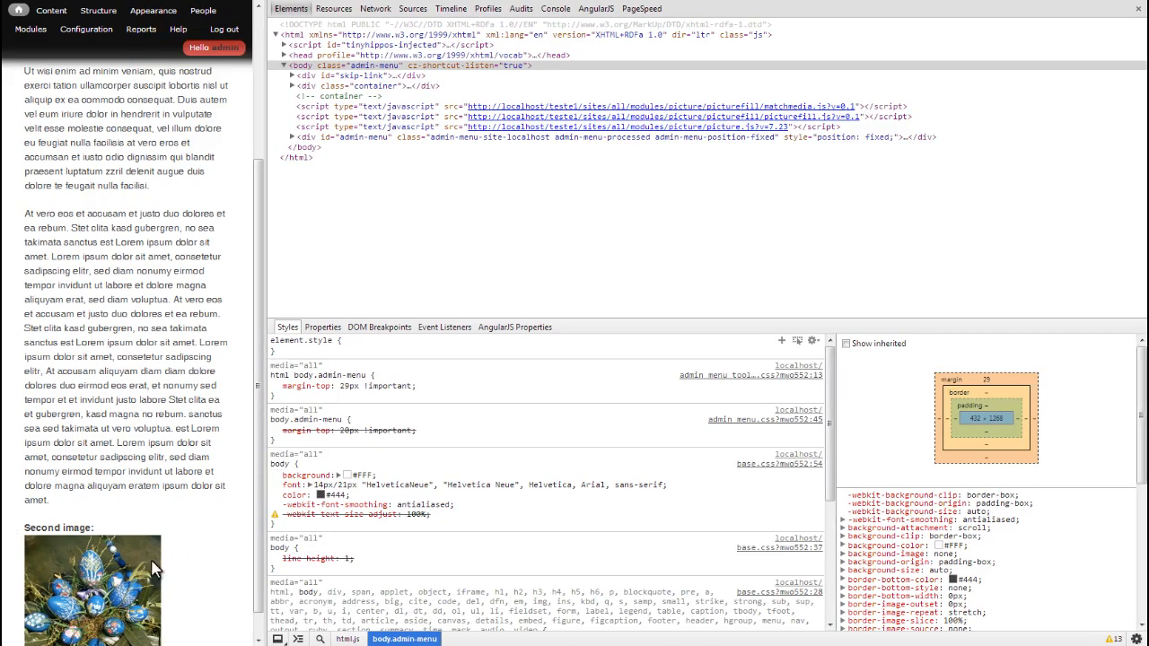
drag(263, 463, 321, 449)
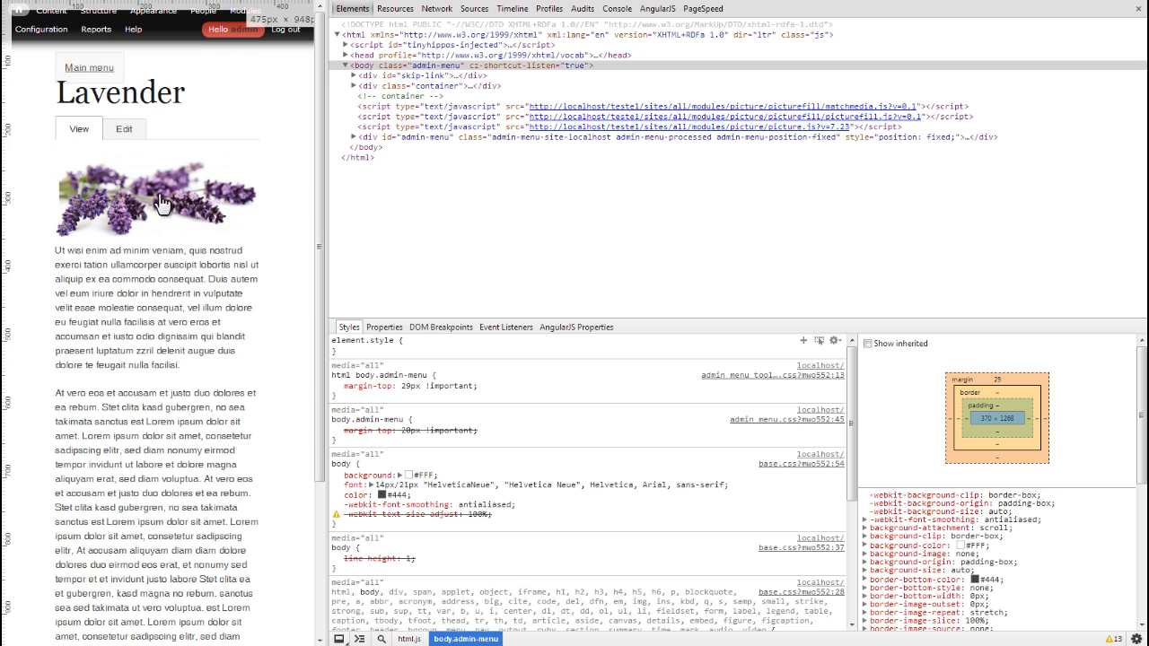
scroll(278, 278, down, 2)
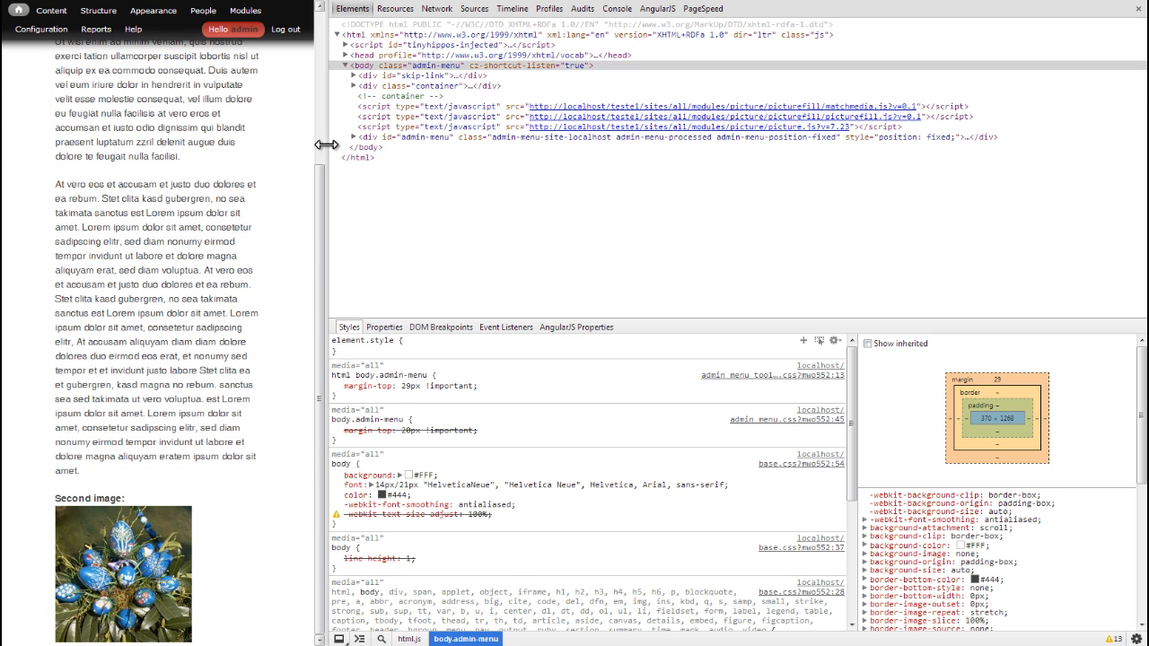
click(322, 150)
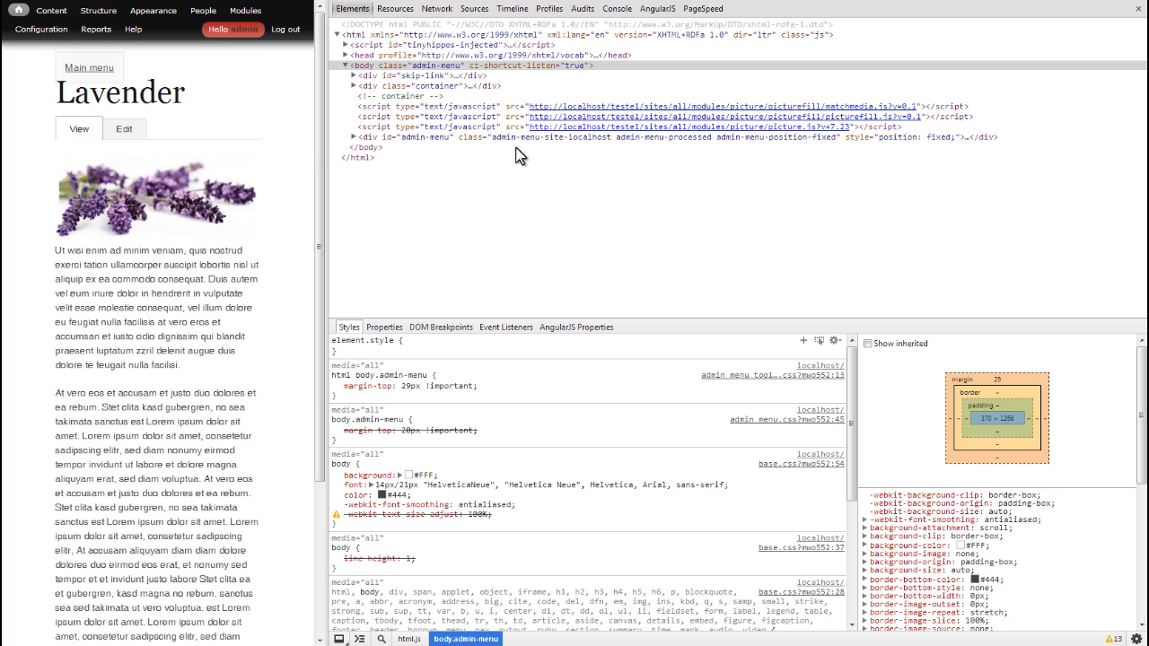
click(1139, 9)
In the breakpoints configuration, start a new breakpoint group named second_image
mouse_move(310, 16)
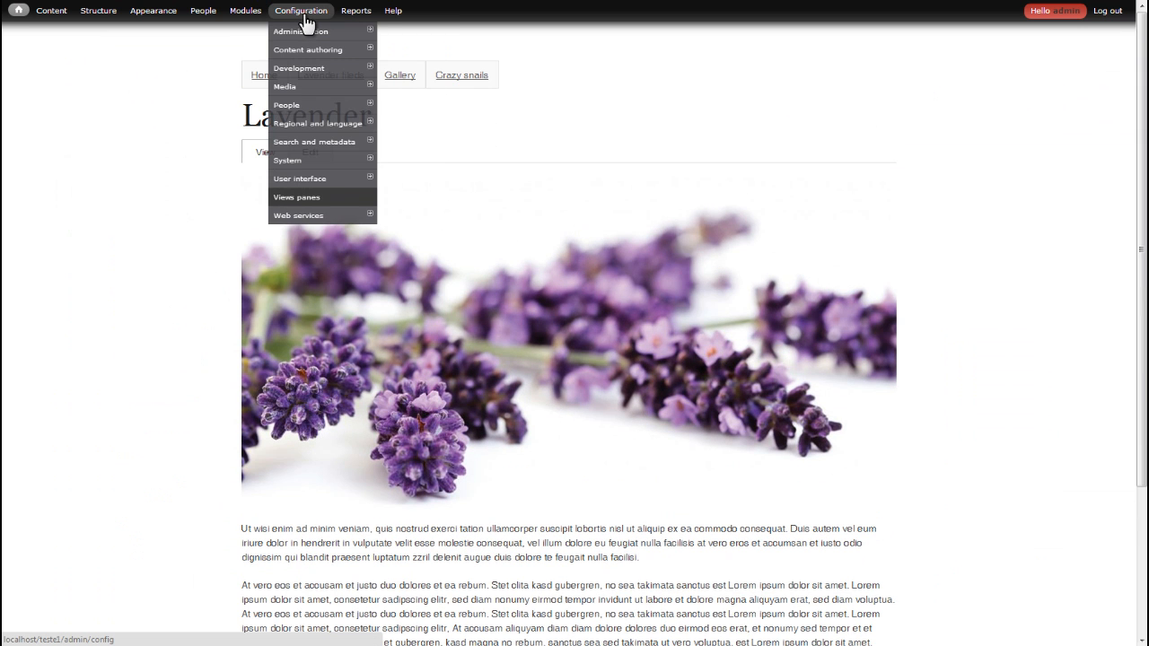
mouse_move(316, 90)
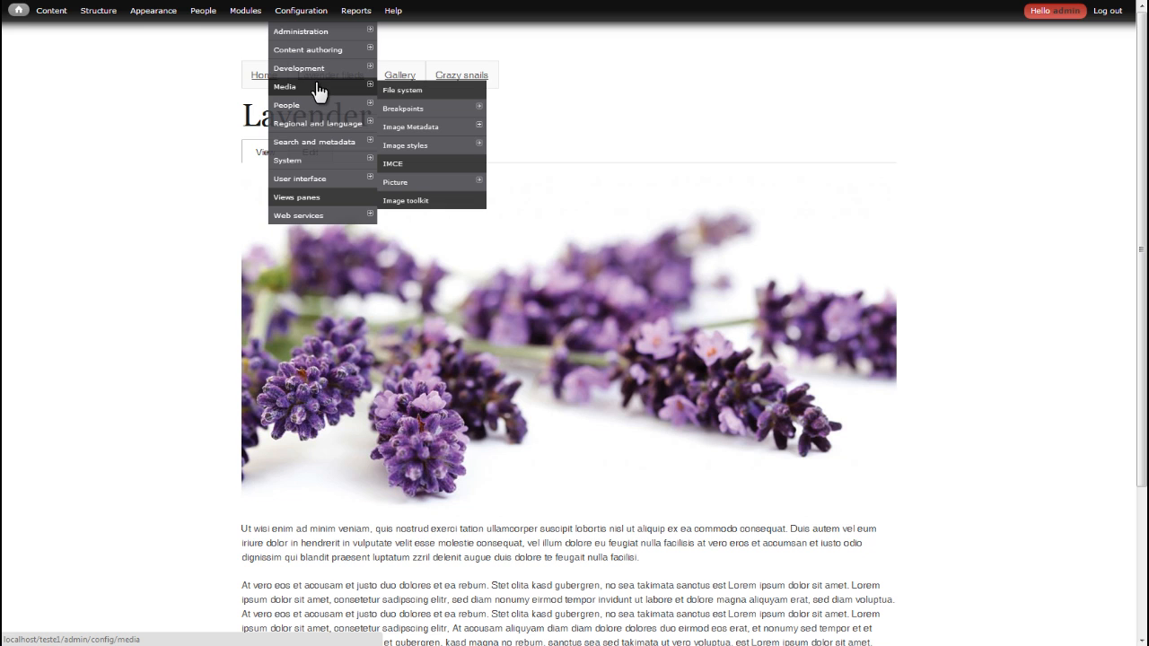
click(421, 108)
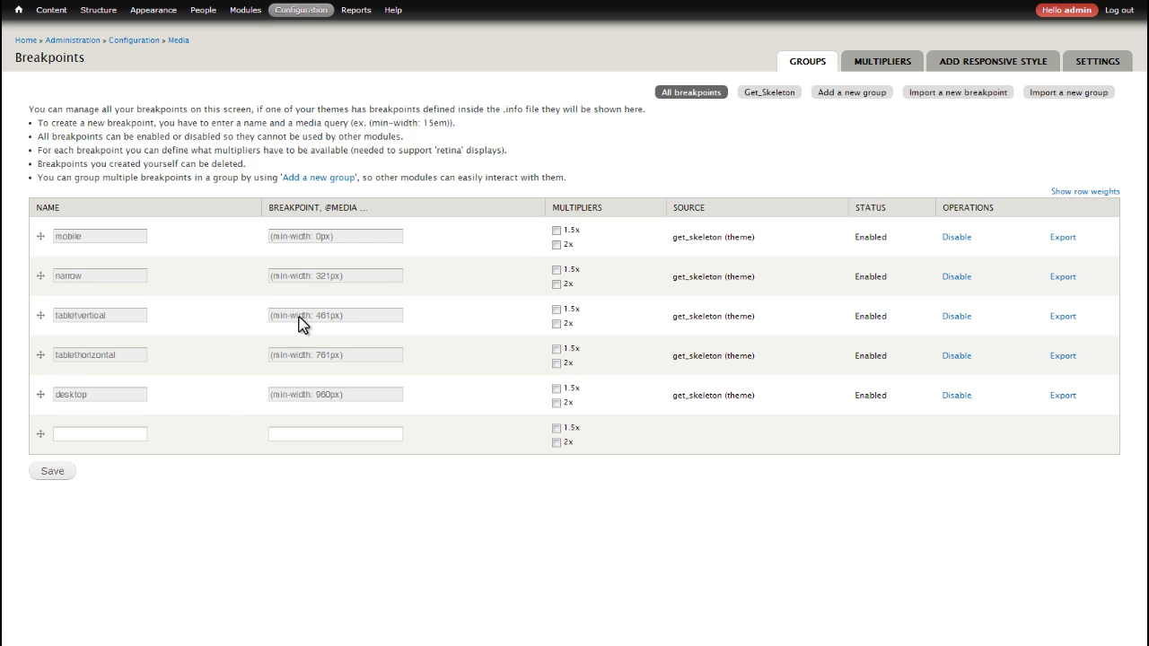
click(858, 94)
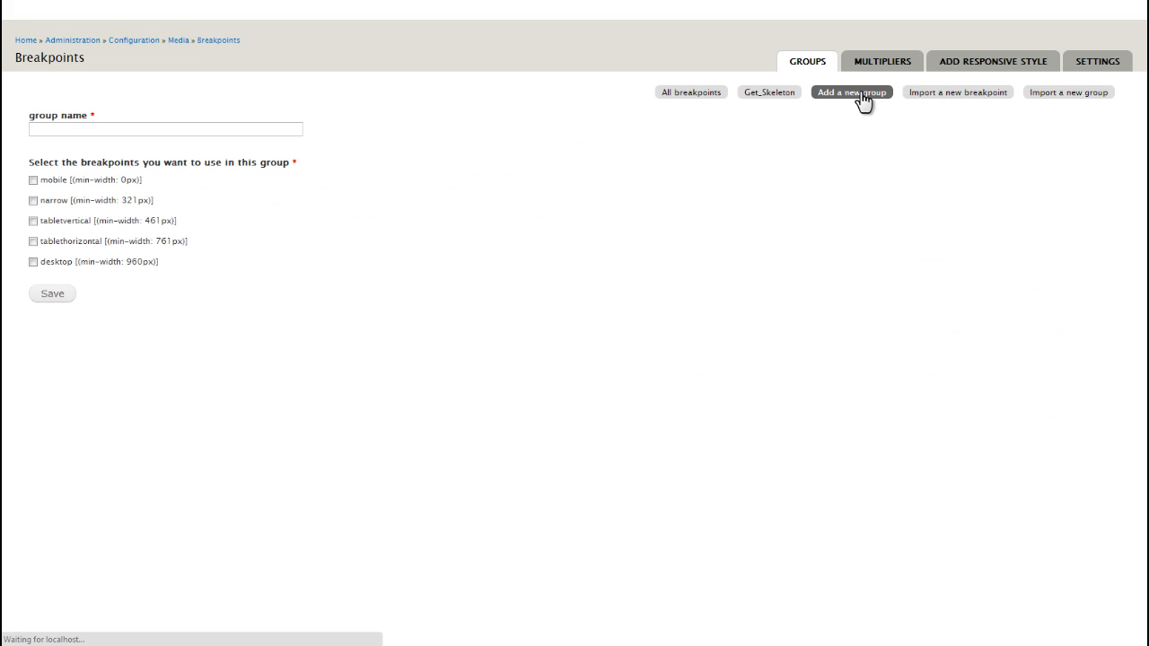
click(111, 131)
text(second_im)
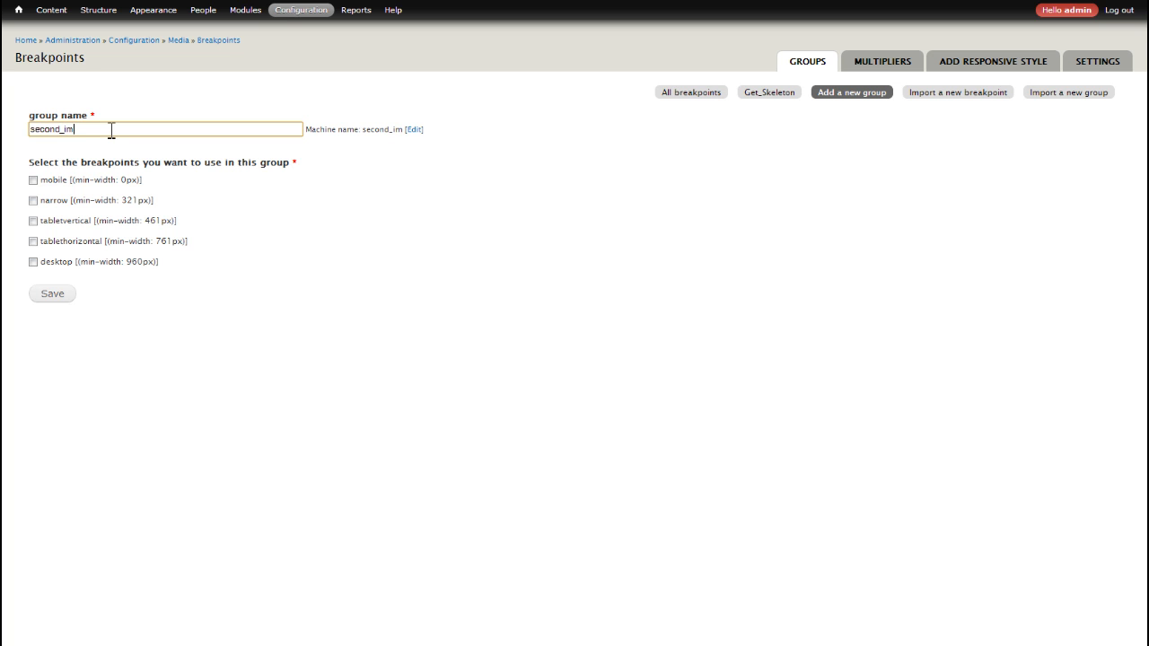
text(age)
key(Tab)
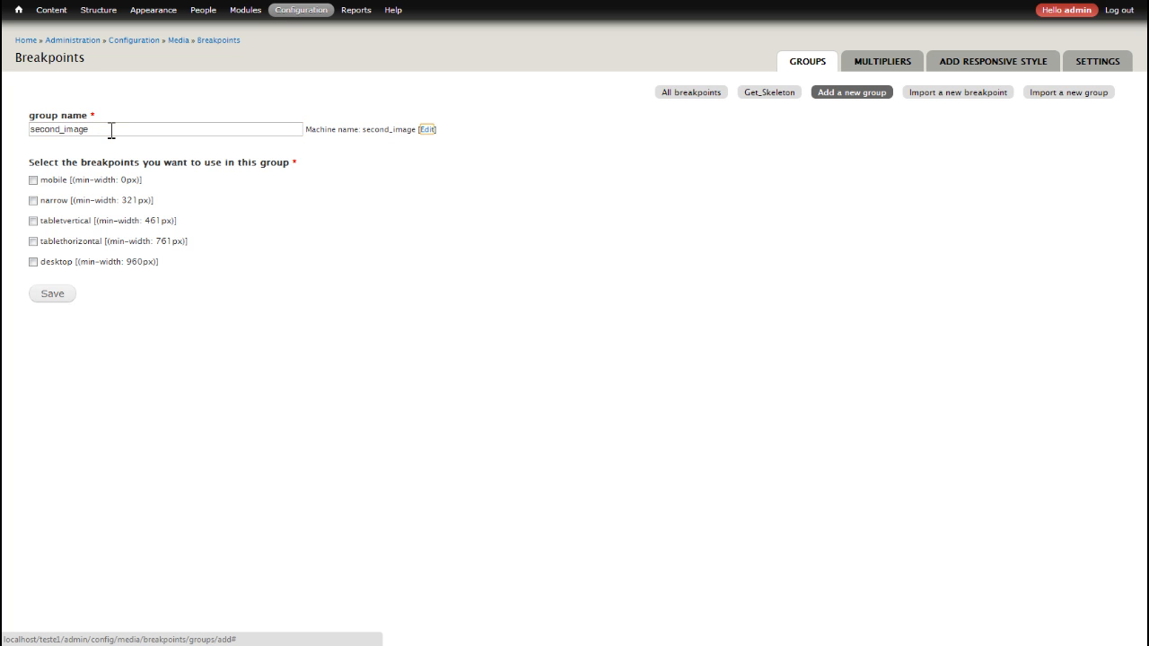
Include the mobile, narrow, tabletvertical, tablethorizontal and desktop breakpoints in the group, save it, and compare it with the Get_Skeleton group
click(33, 181)
click(33, 201)
click(33, 221)
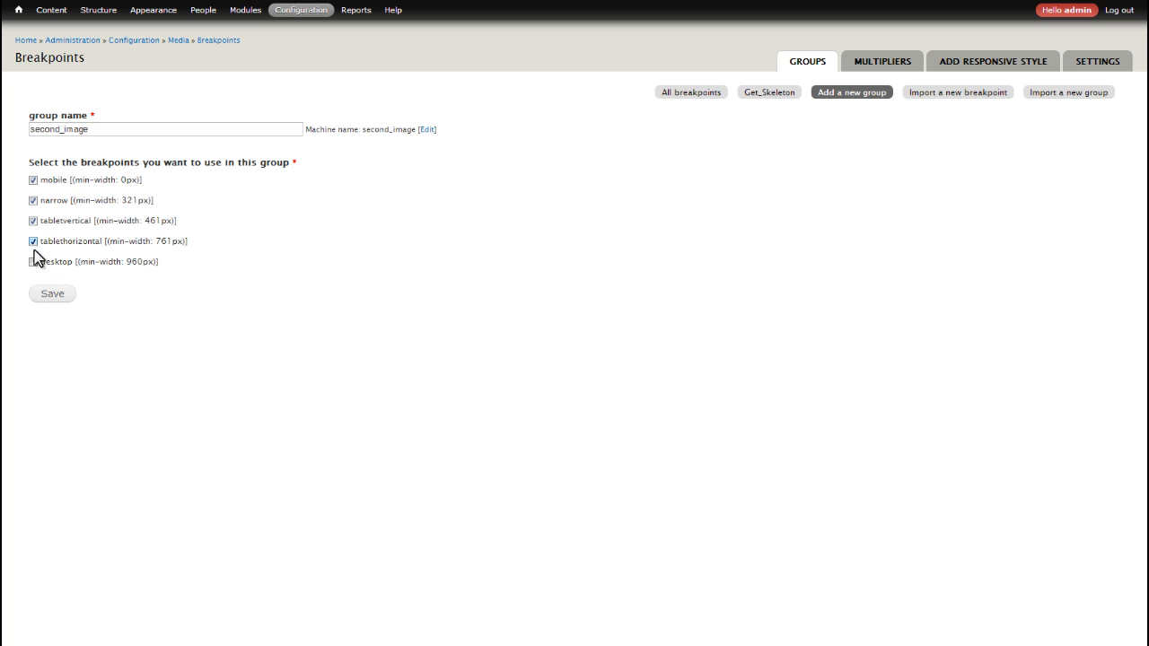
click(34, 261)
click(49, 302)
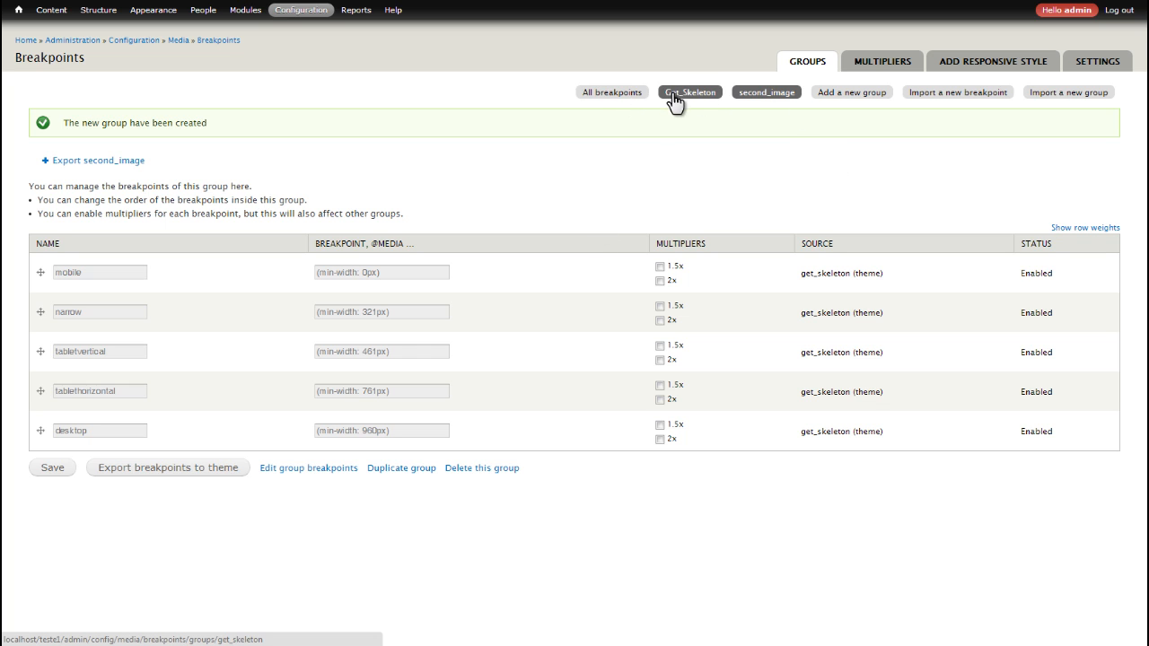
click(626, 104)
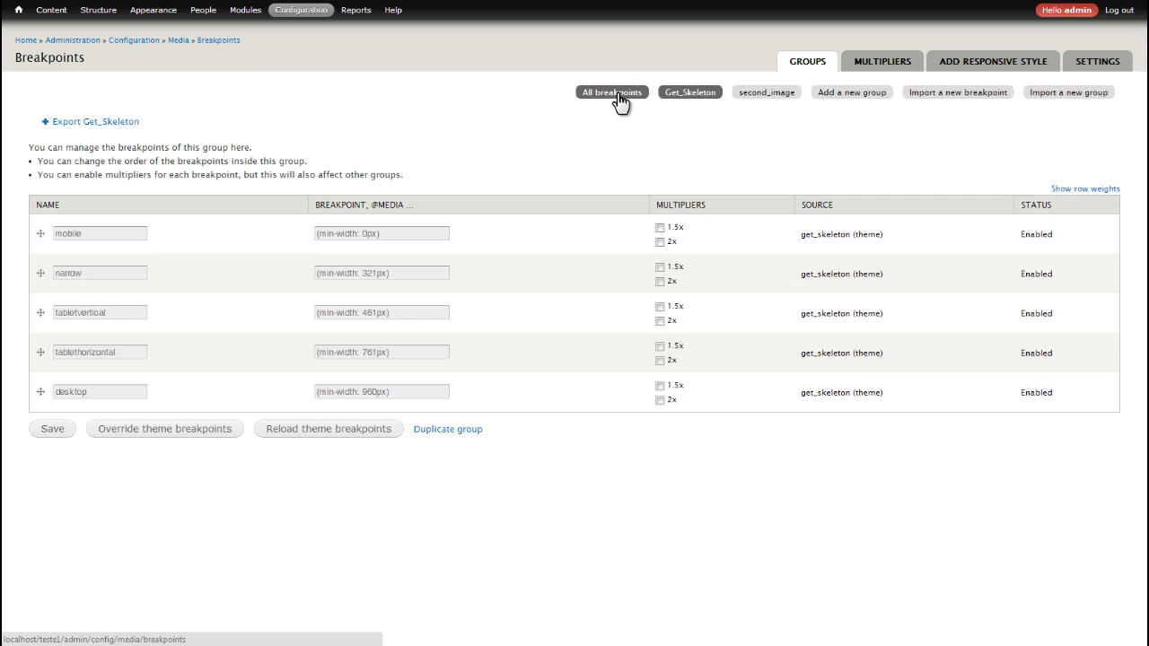
click(754, 100)
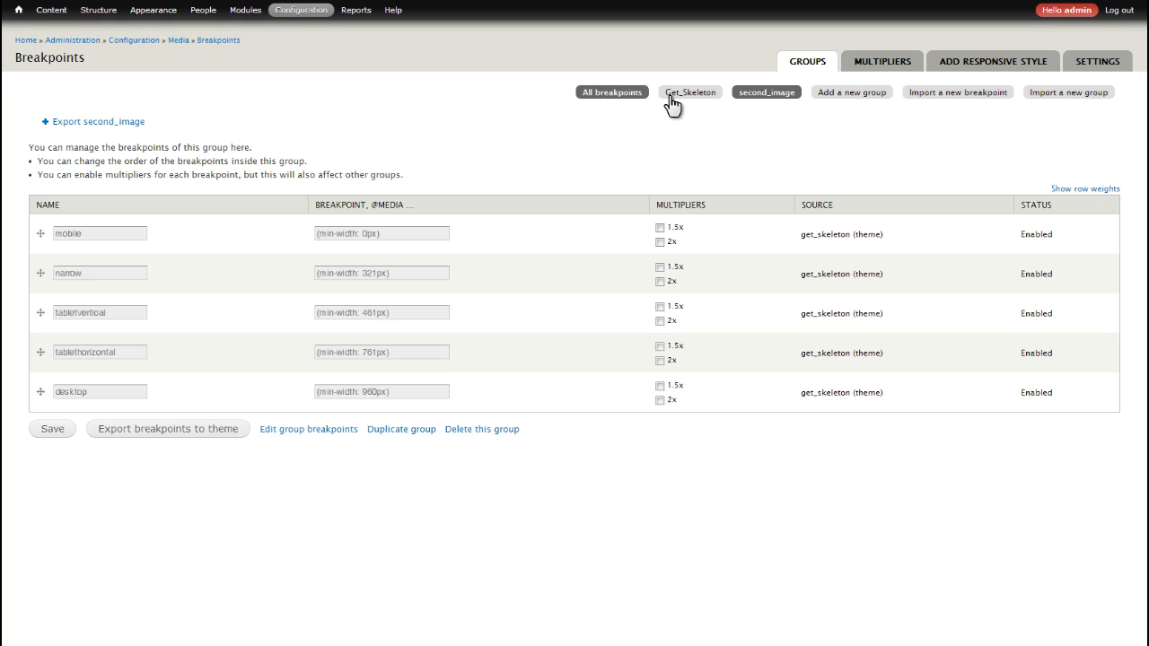
In the Picture mappings for the second_image group, map the desktop breakpoint to the second_image style and save
mouse_move(254, 14)
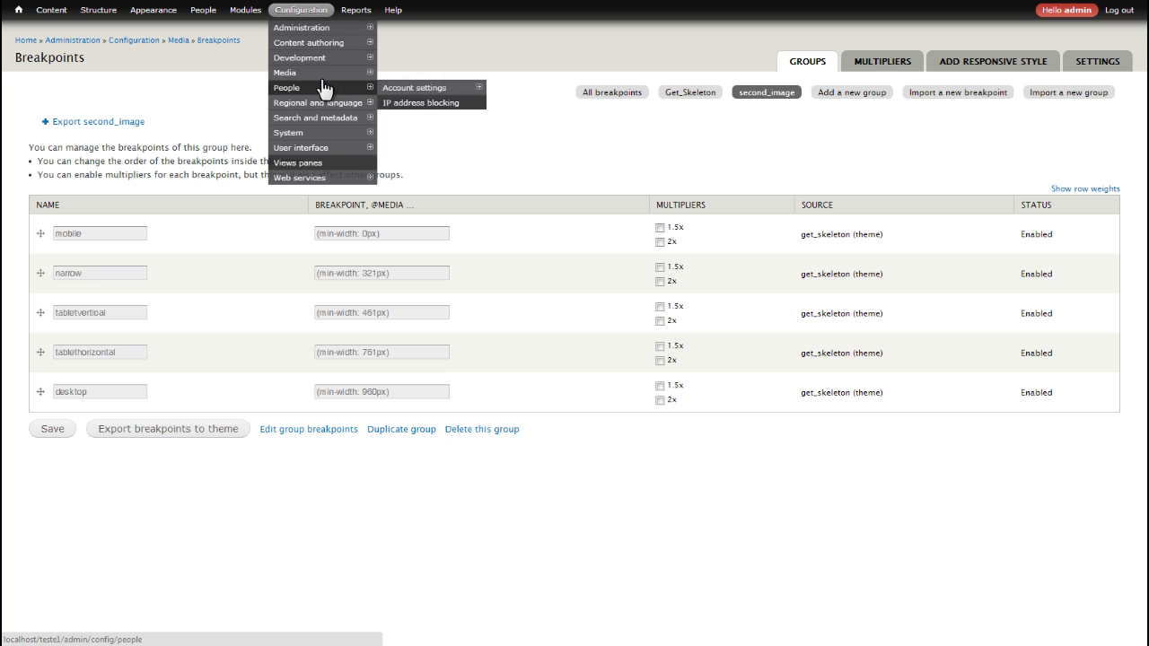
click(431, 155)
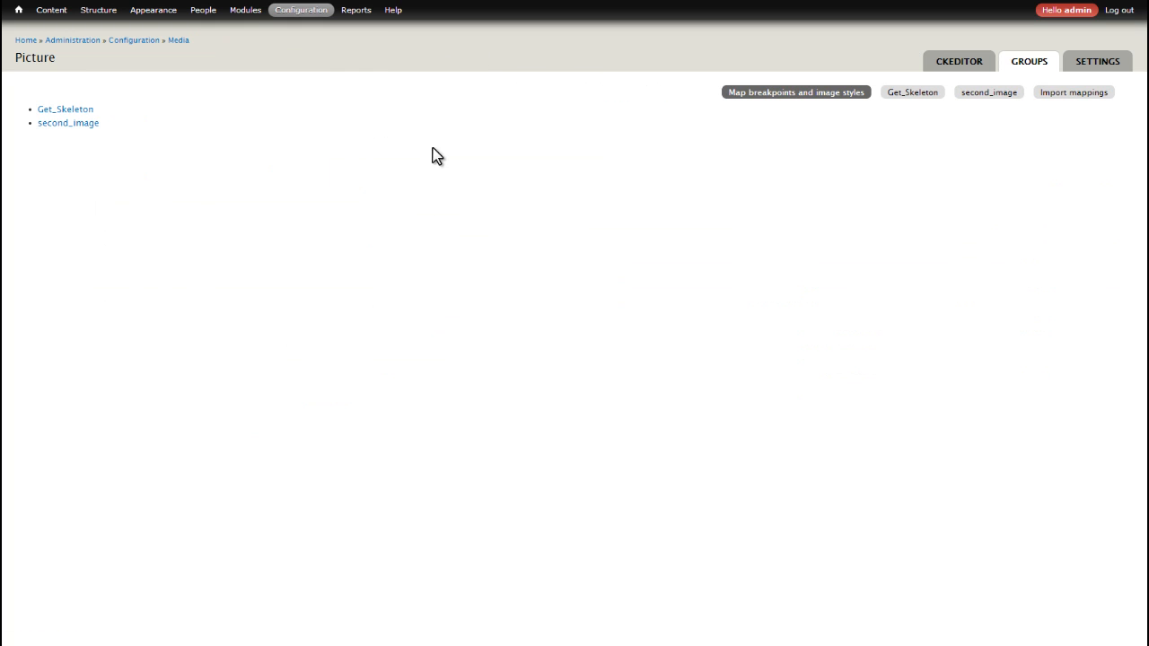
click(76, 128)
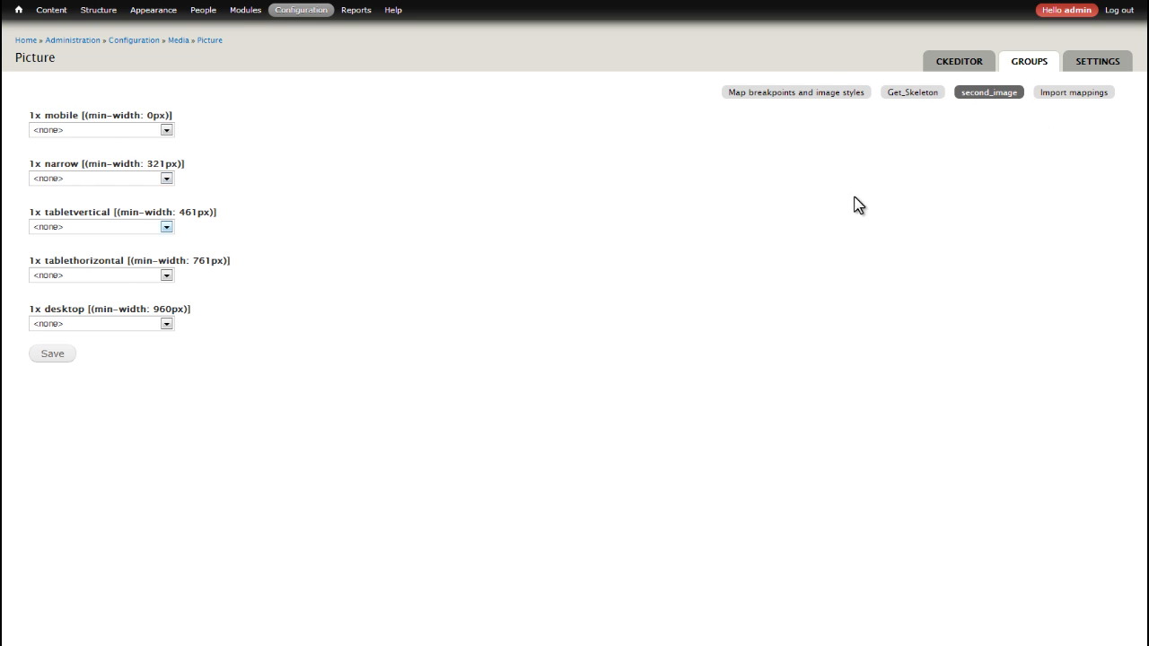
click(162, 134)
click(273, 94)
click(166, 327)
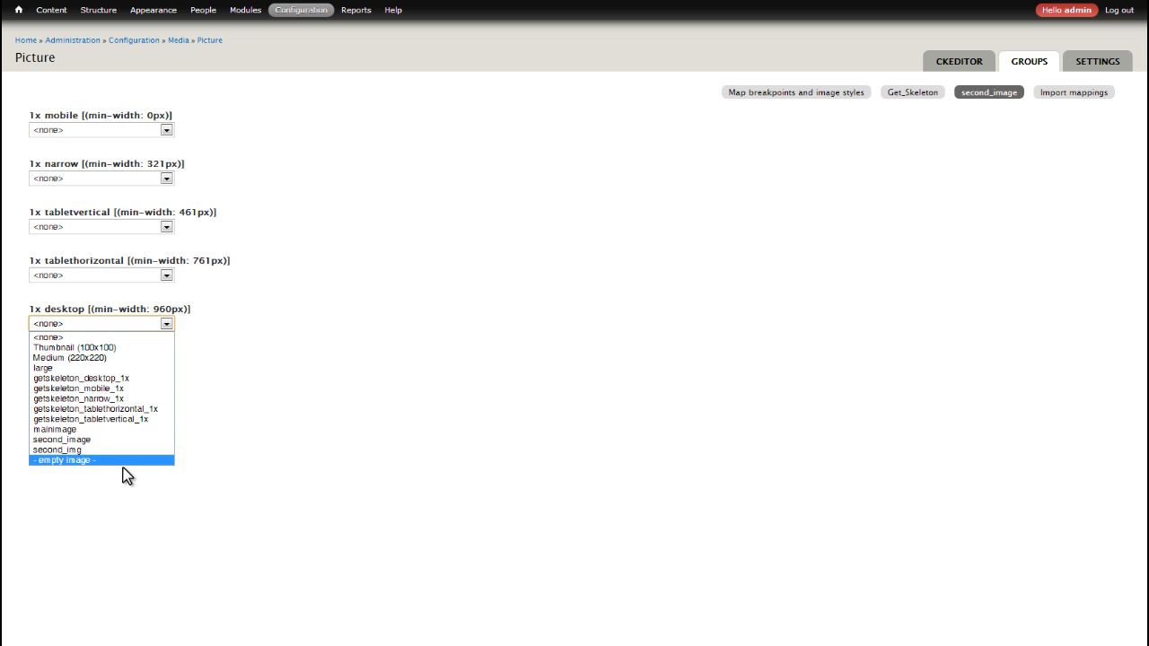
click(121, 440)
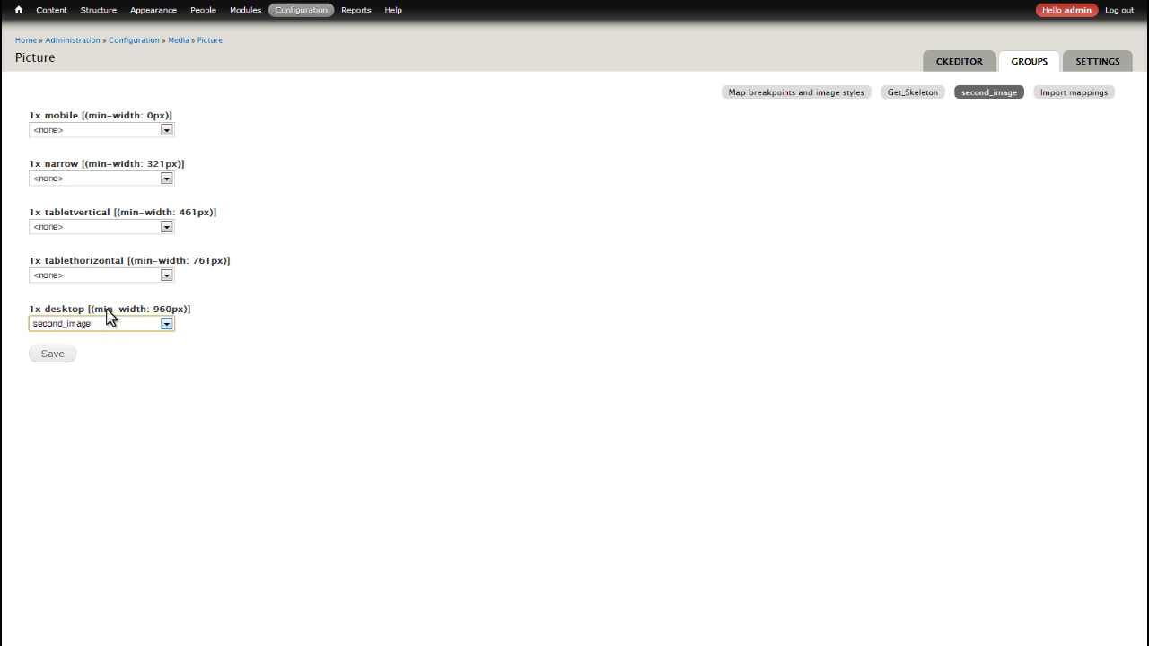
click(54, 356)
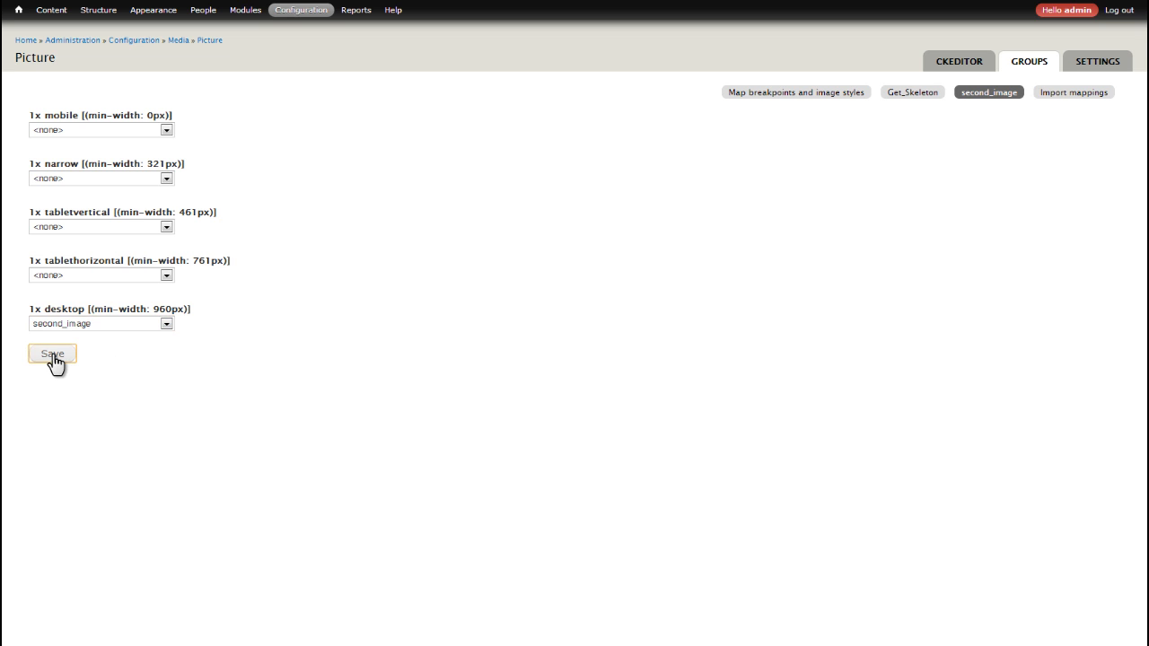
Check the styles offered for the tablethorizontal breakpoint and compare the Get_Skeleton mappings with the second_image mappings
click(124, 353)
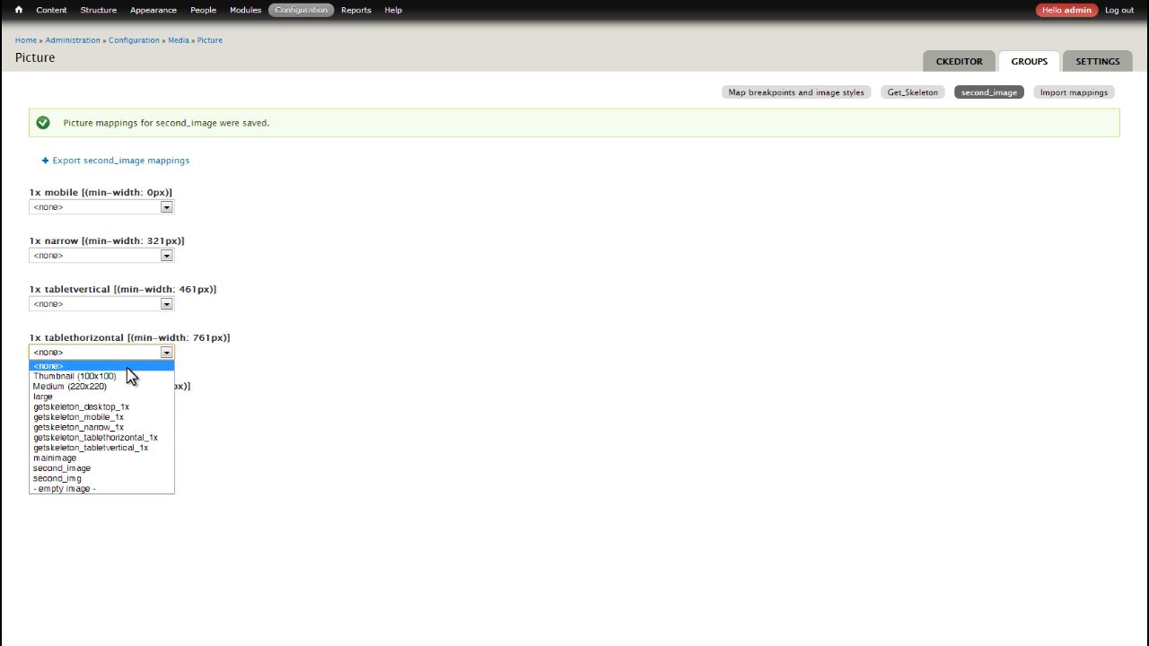
click(302, 335)
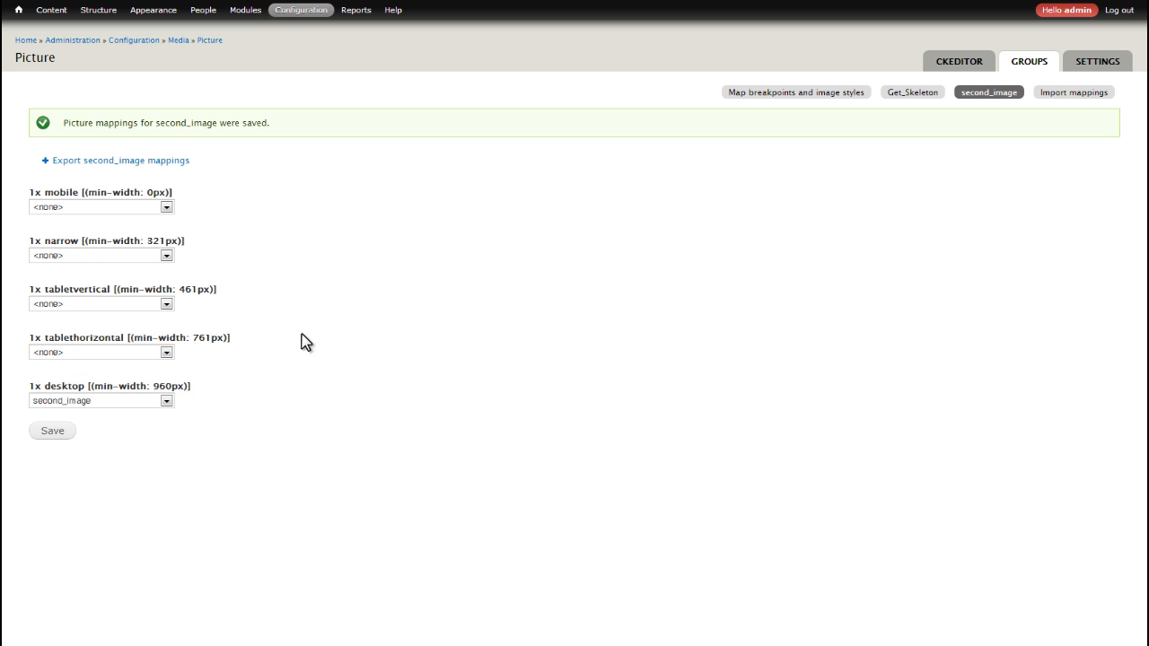
click(930, 95)
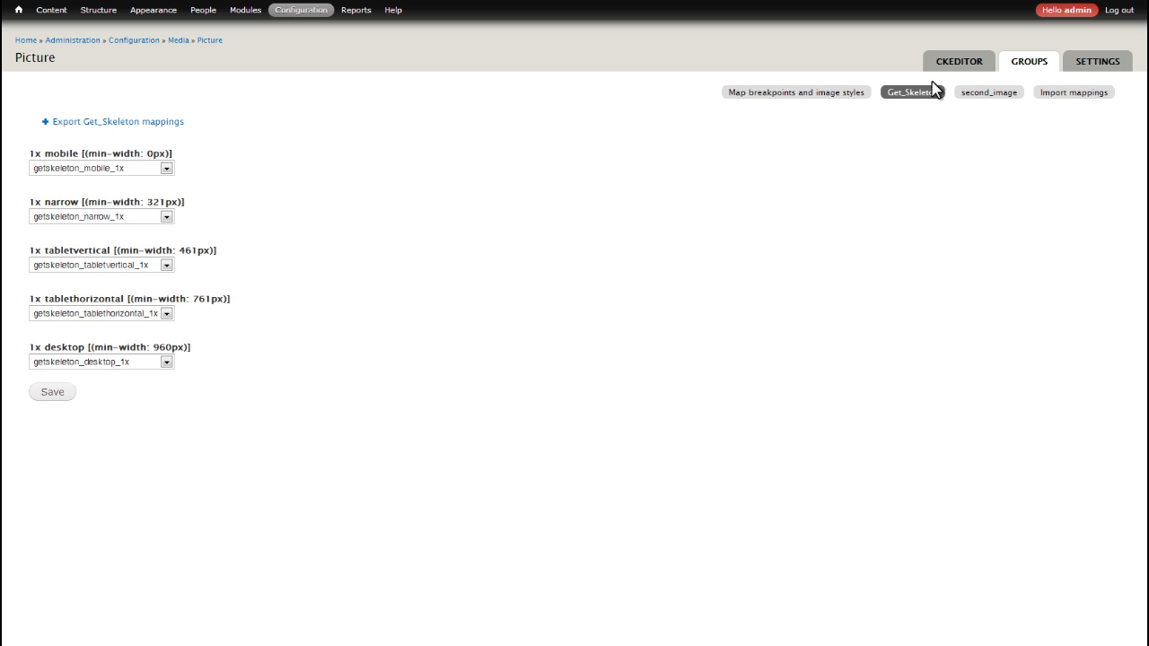
click(991, 98)
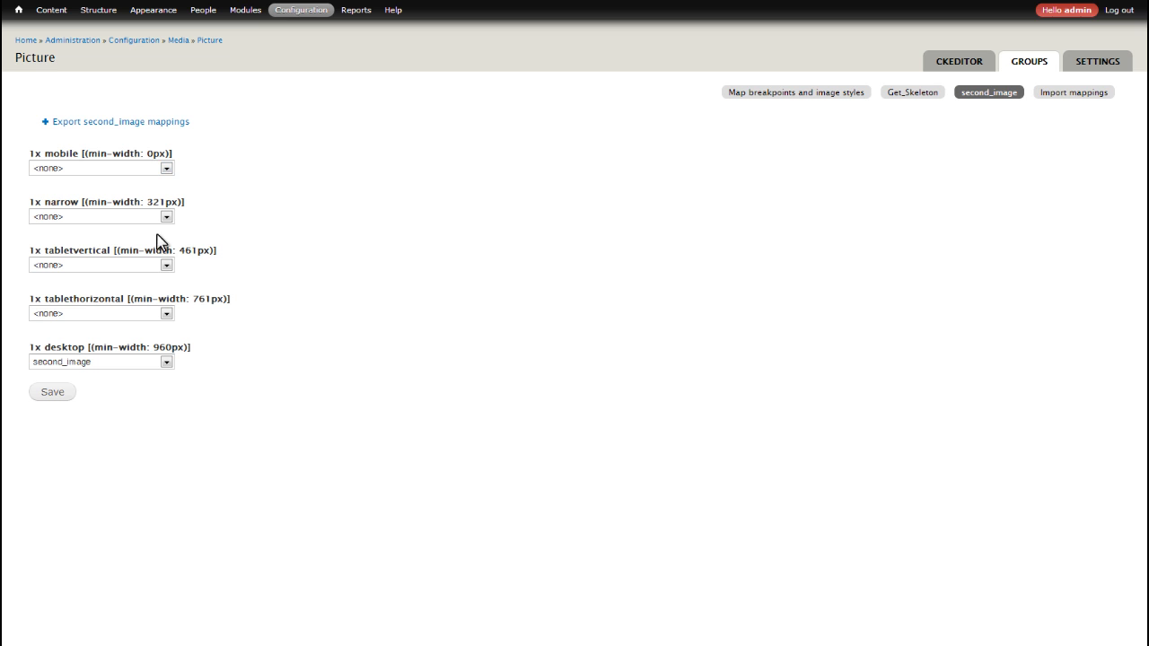
Create a responsive style cloned from second_image with base name second_ for every breakpoint except desktop
mouse_move(314, 15)
mouse_move(327, 74)
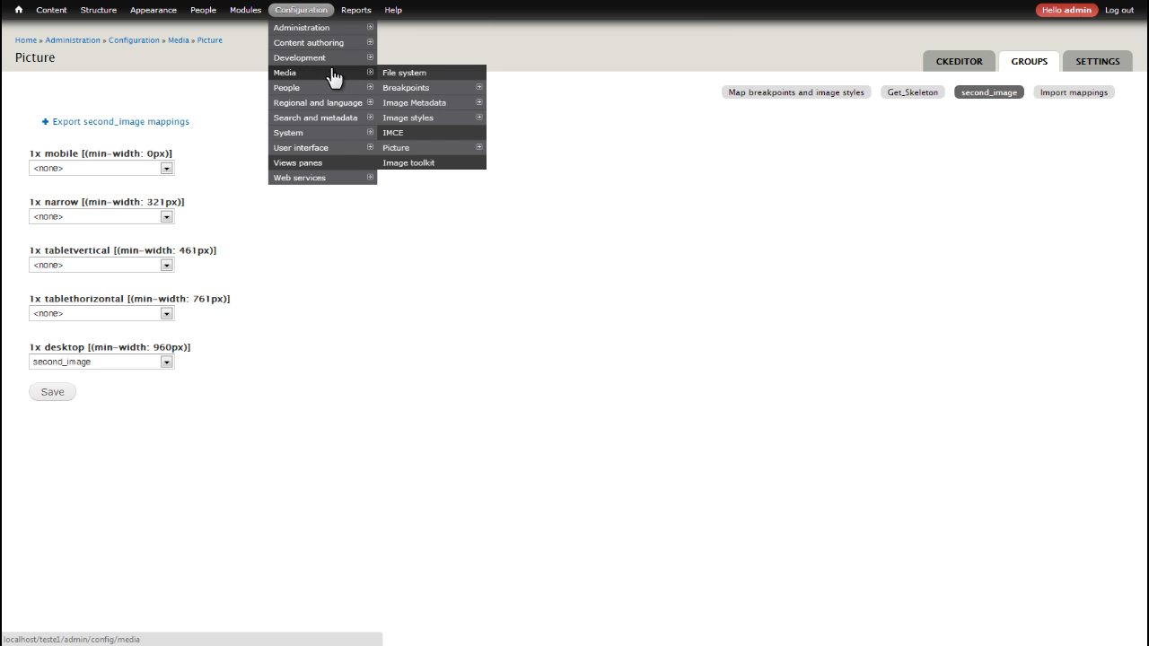
mouse_move(449, 110)
click(447, 90)
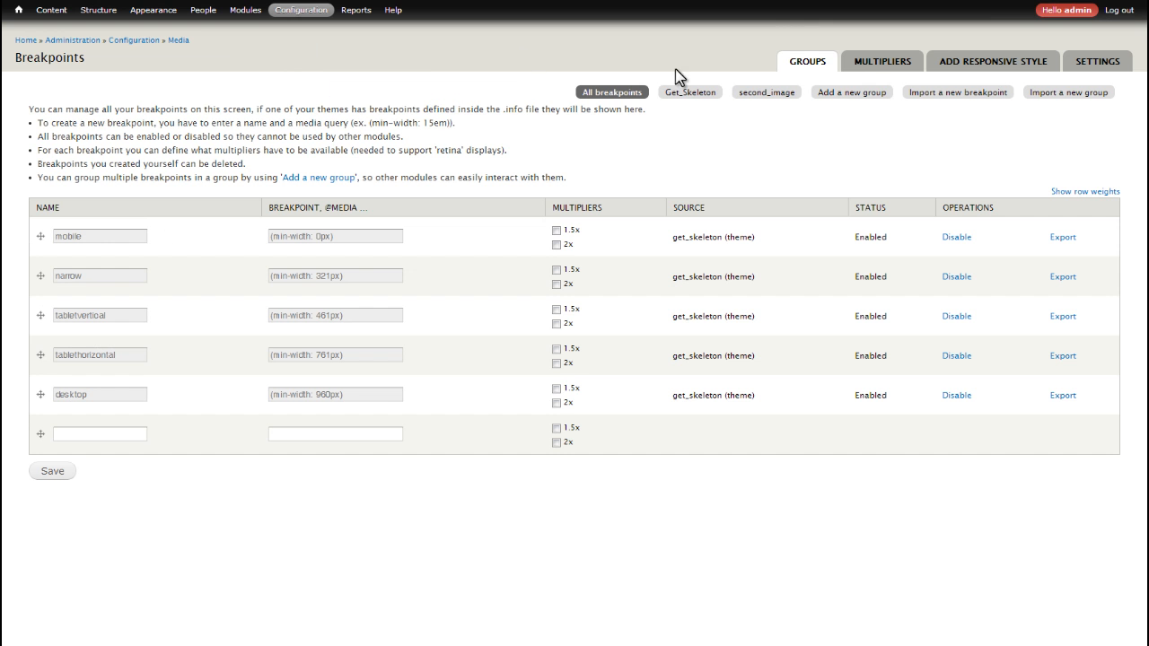
click(1029, 67)
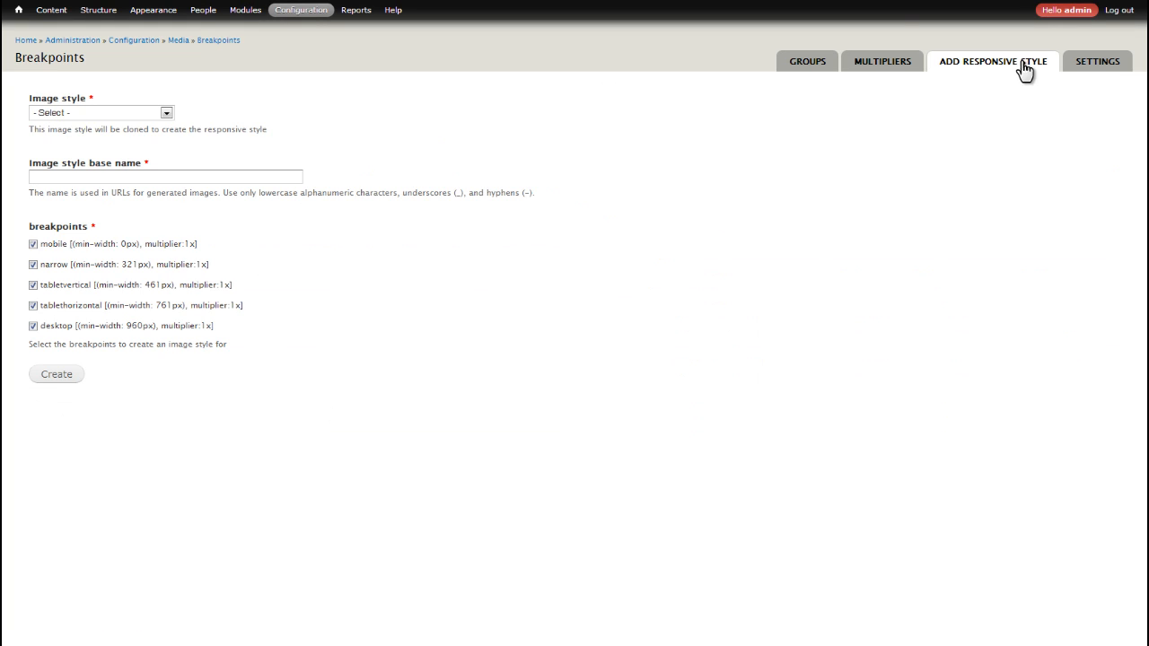
click(157, 114)
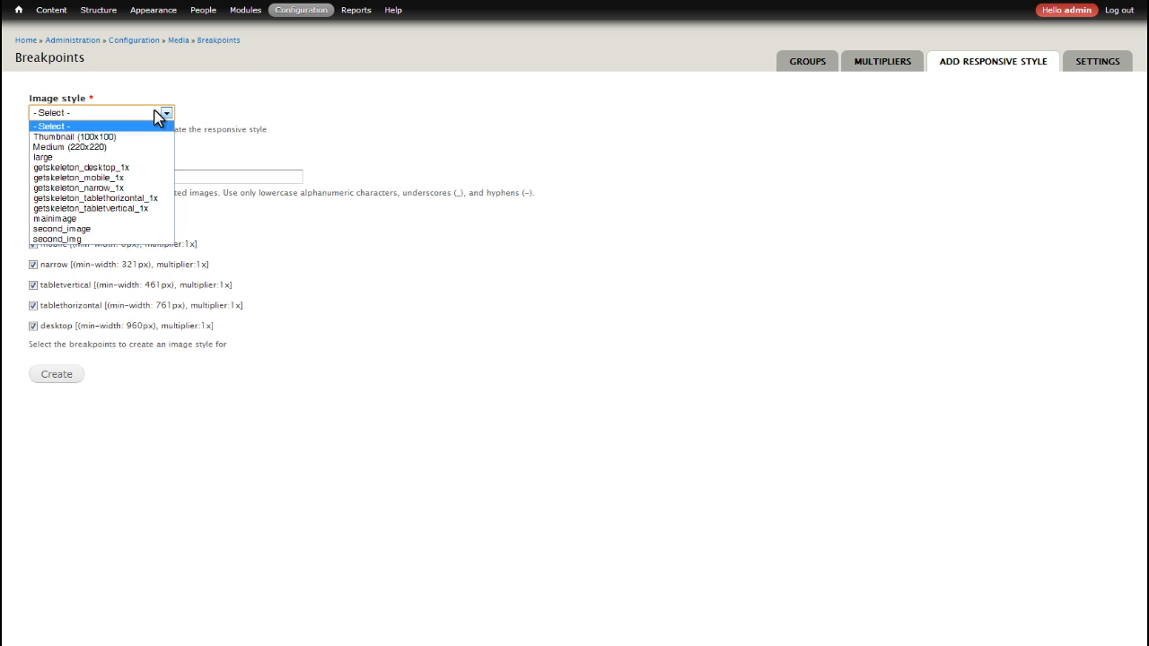
click(139, 230)
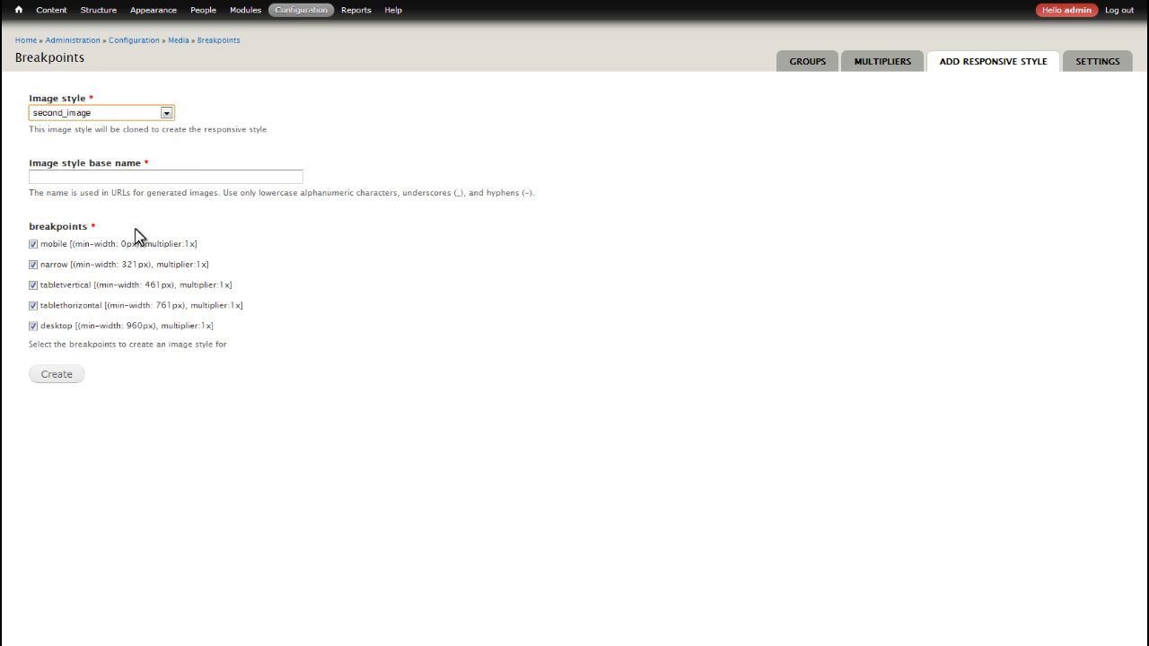
click(104, 177)
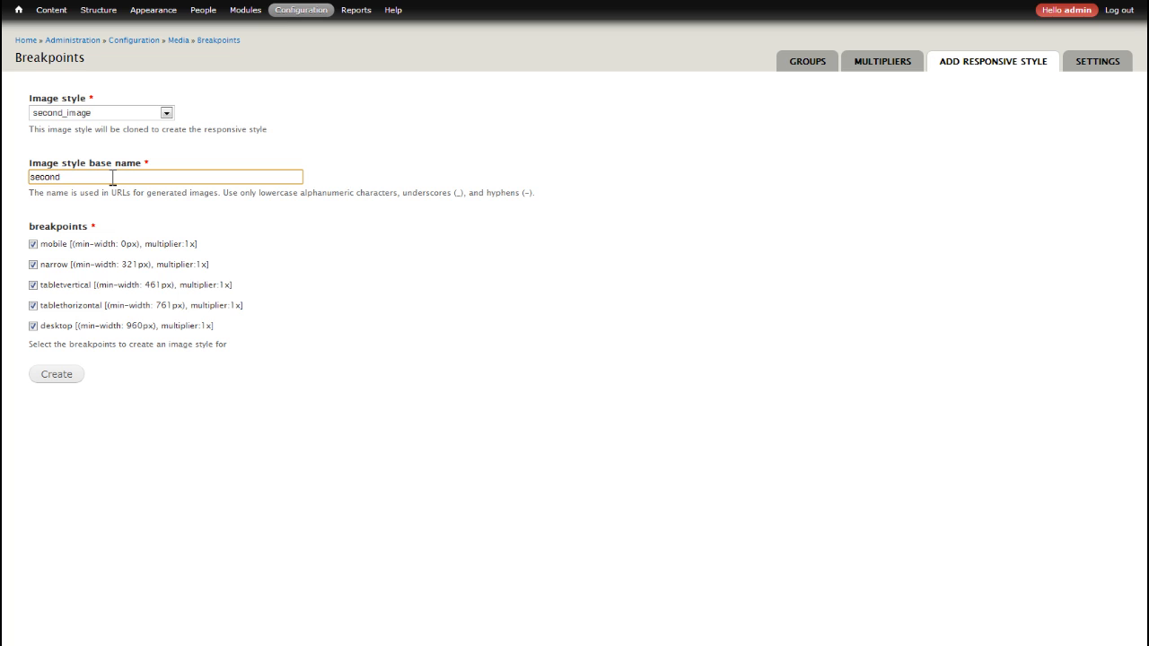
click(33, 327)
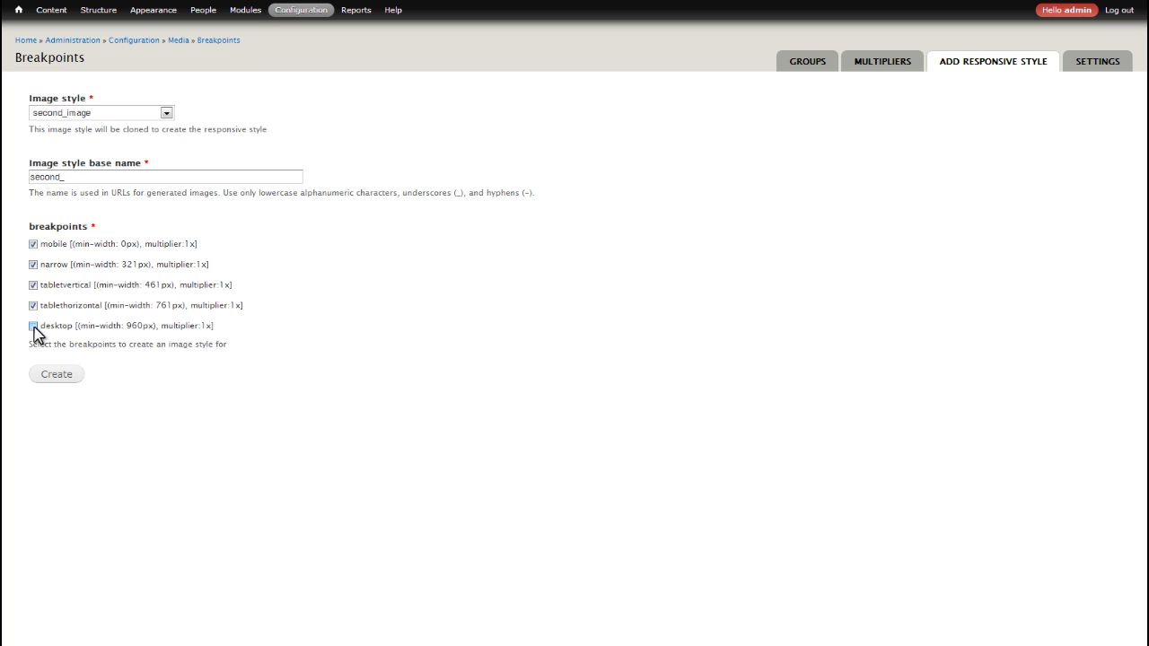
click(58, 377)
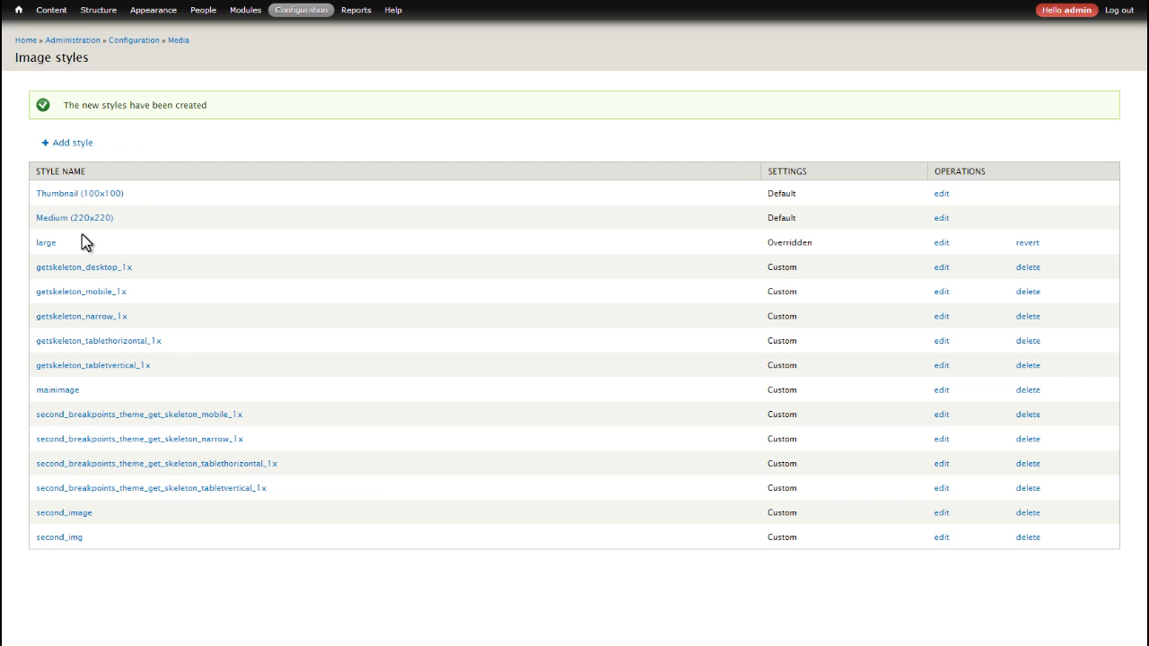
Delete the unused second_img image style without a replacement
mouse_move(321, 12)
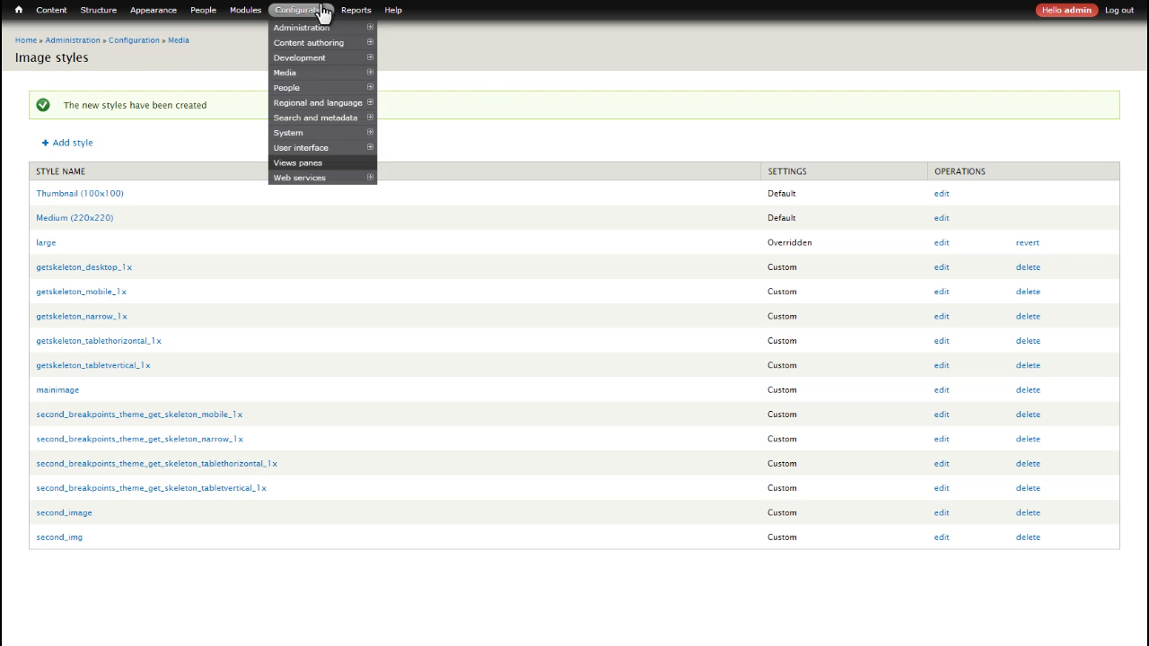
mouse_move(352, 74)
mouse_move(413, 121)
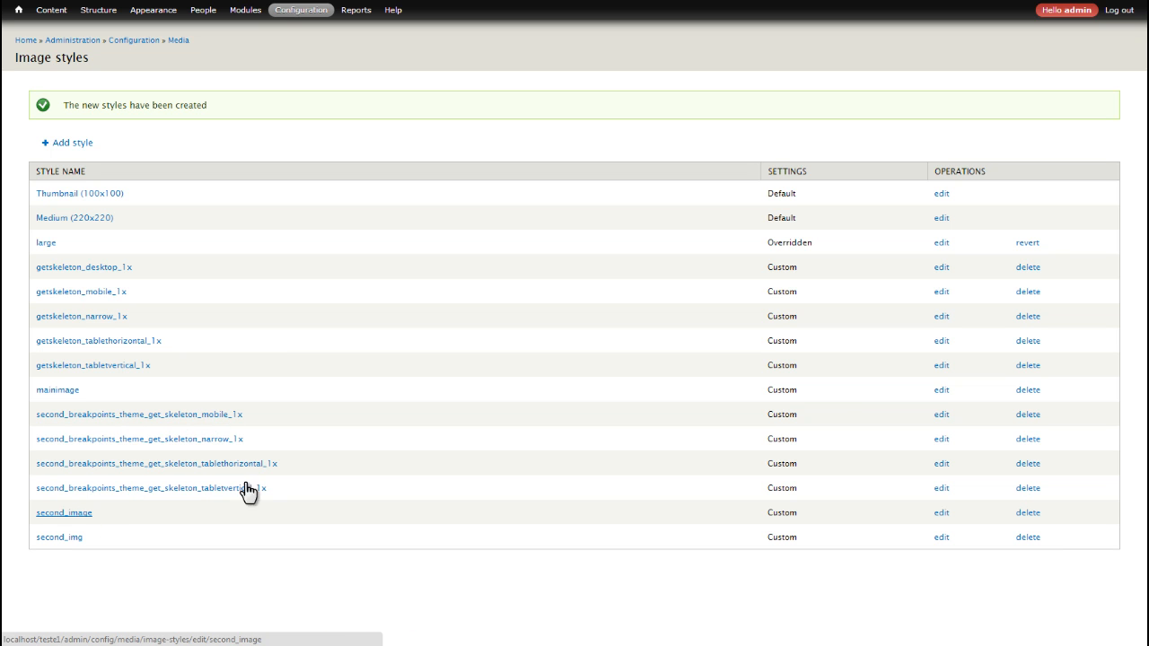
click(1028, 537)
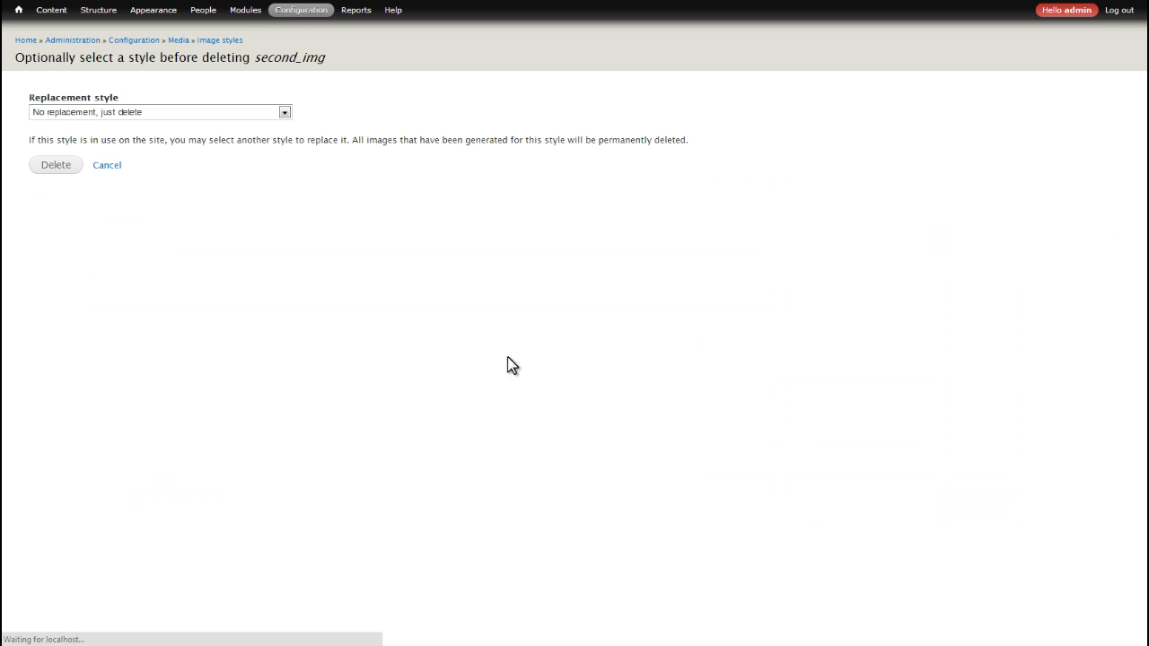
click(57, 165)
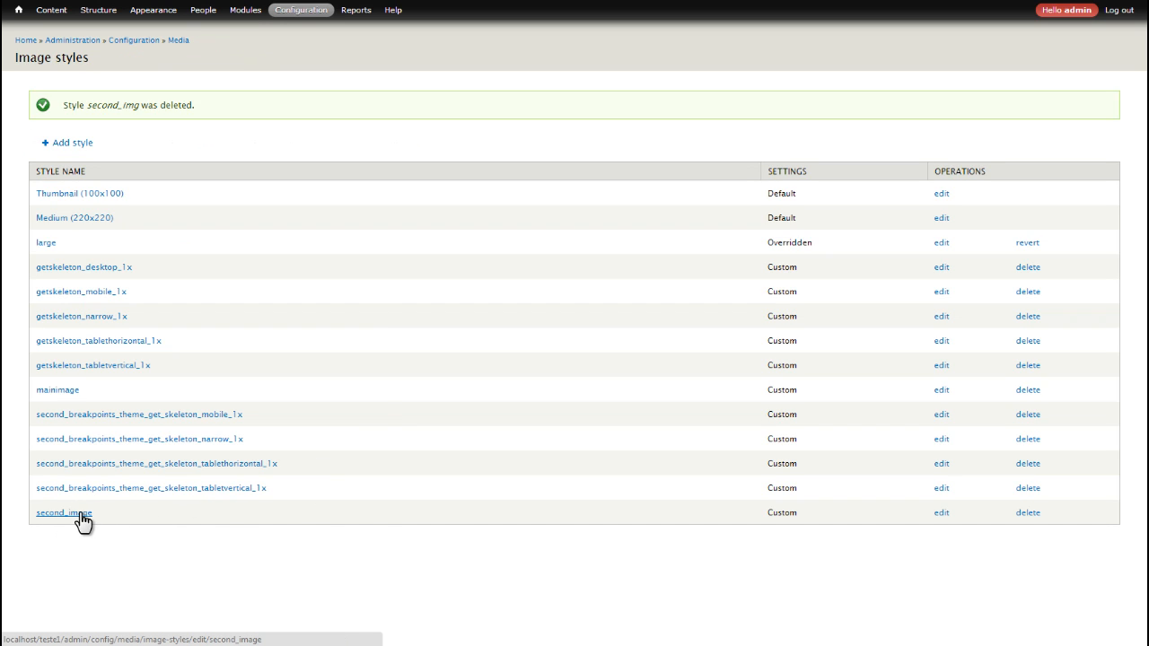
Check the effect settings of the second_image style and of the second_breakpoints_theme_get_skeleton_tabletvertical_1x style
click(80, 516)
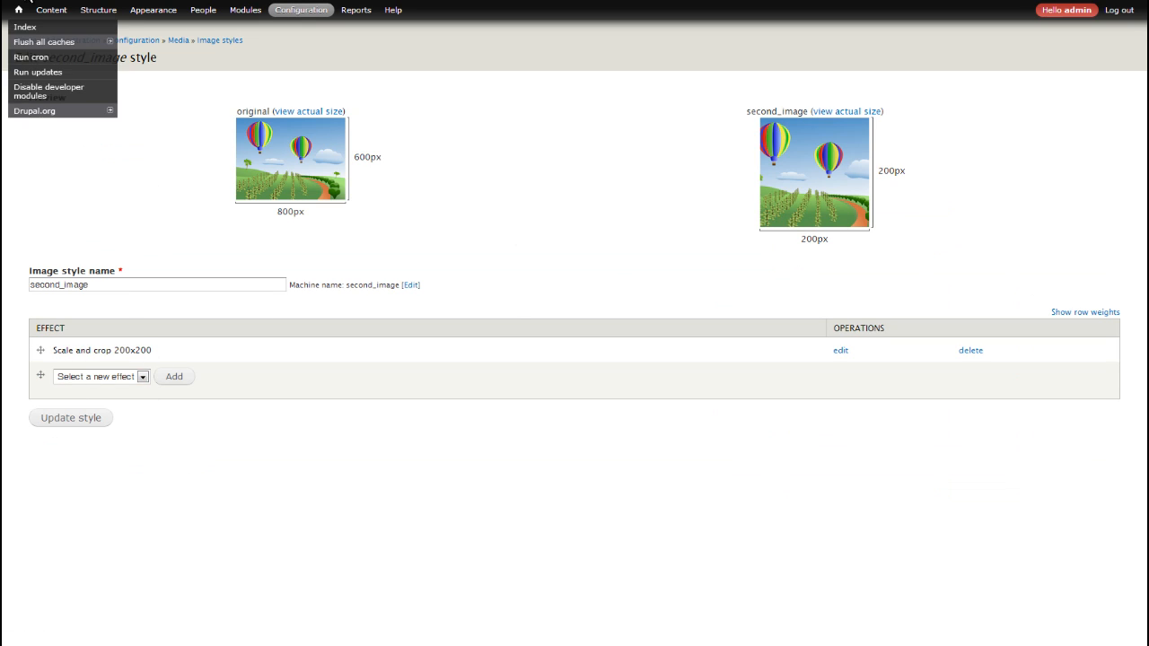
click(6, 3)
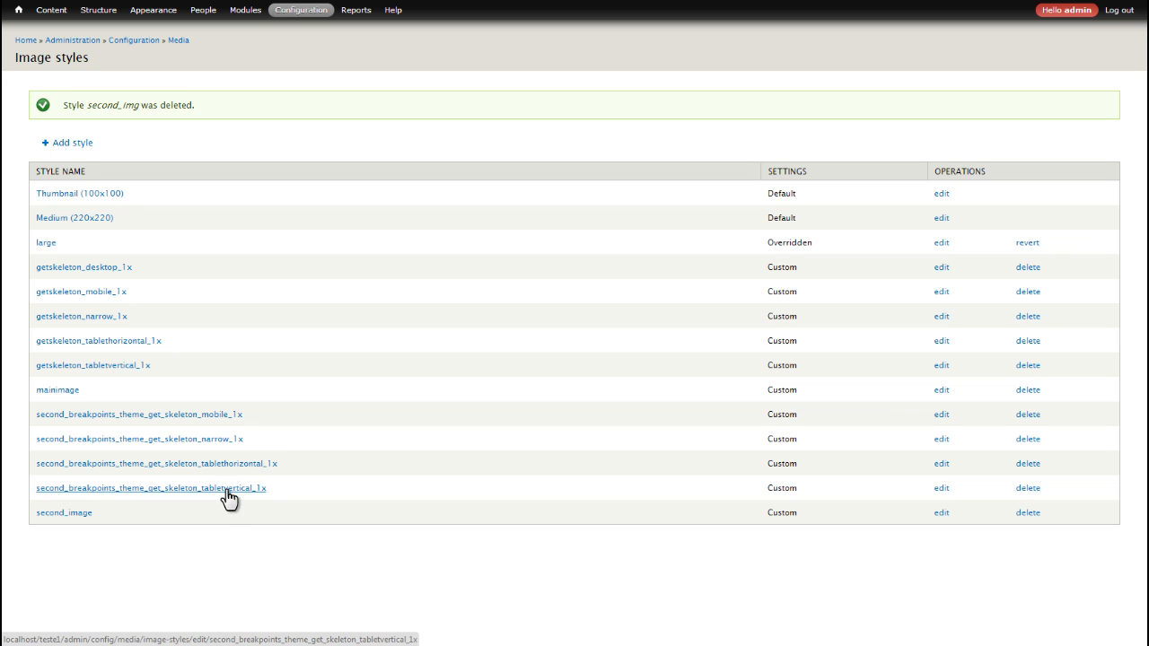
click(940, 490)
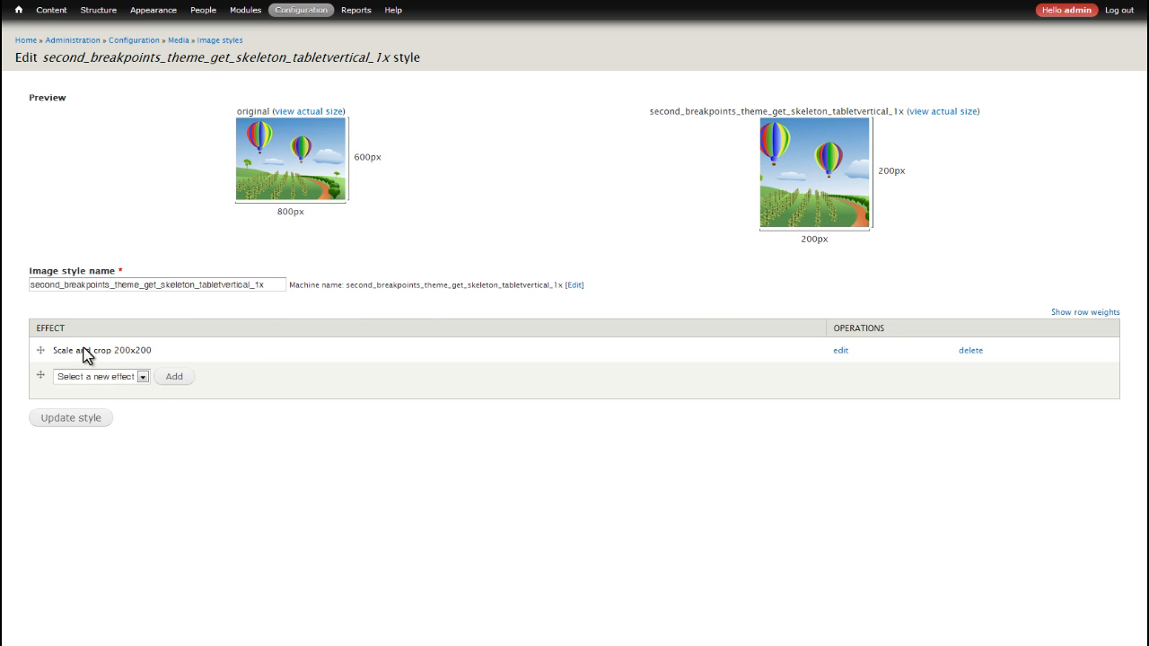
key(alt+Left)
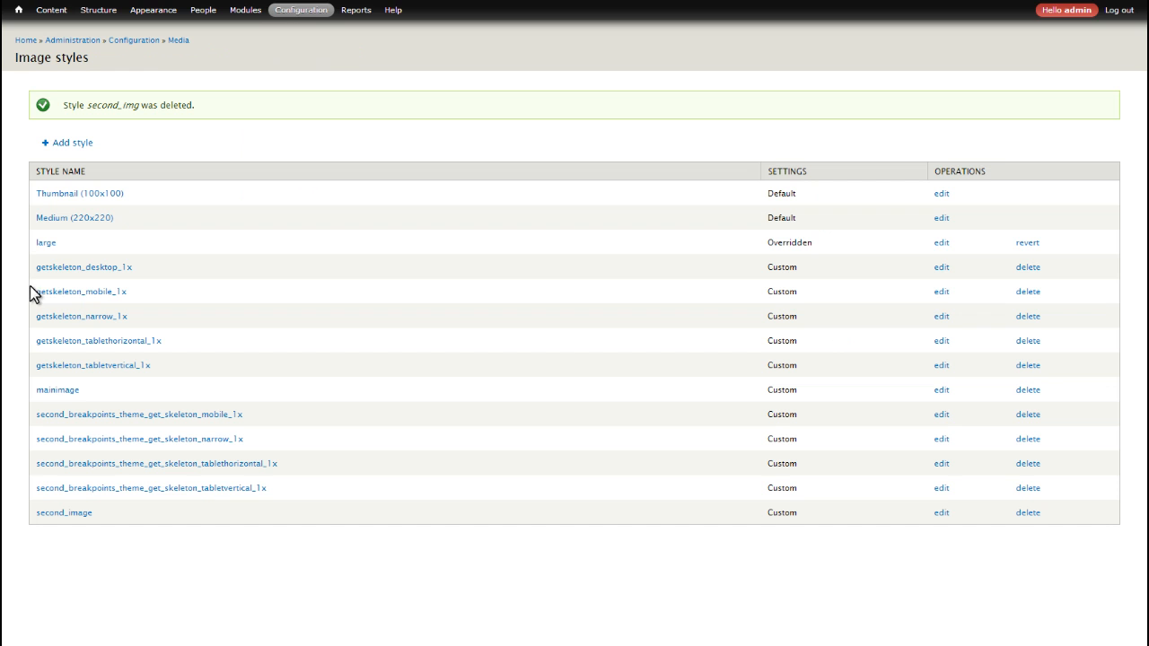
Set the scale and crop effect of the second_breakpoints_theme_get_skeleton_tablethorizontal_1x style to 180 by 180 pixels
click(216, 464)
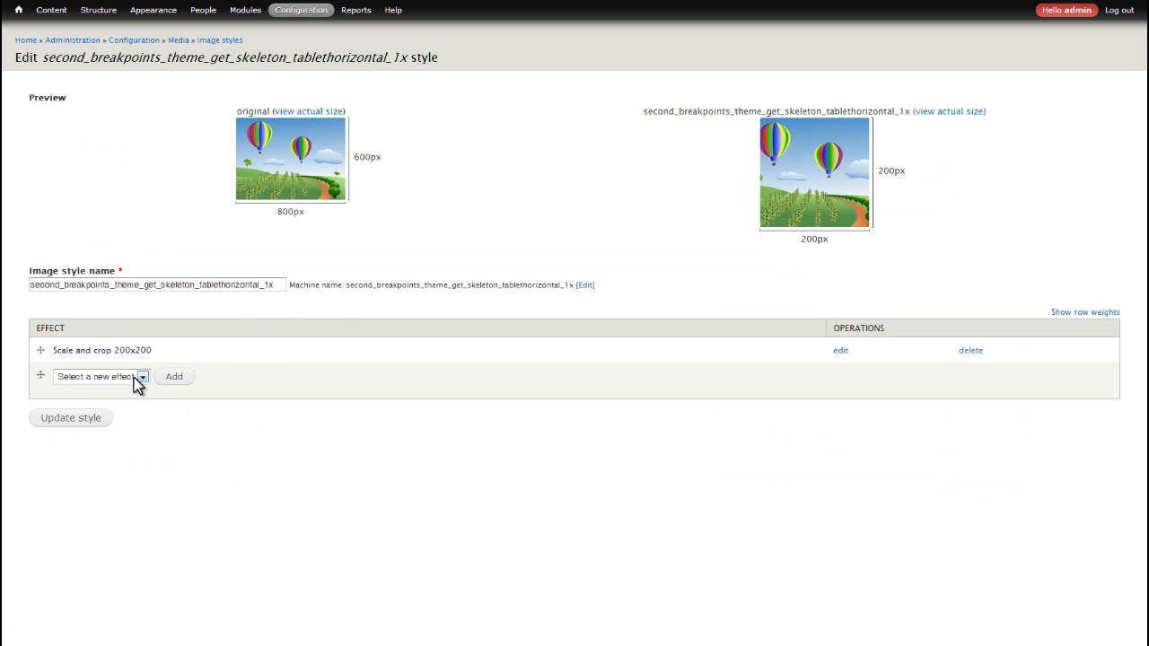
click(837, 352)
drag(36, 112, 2, 123)
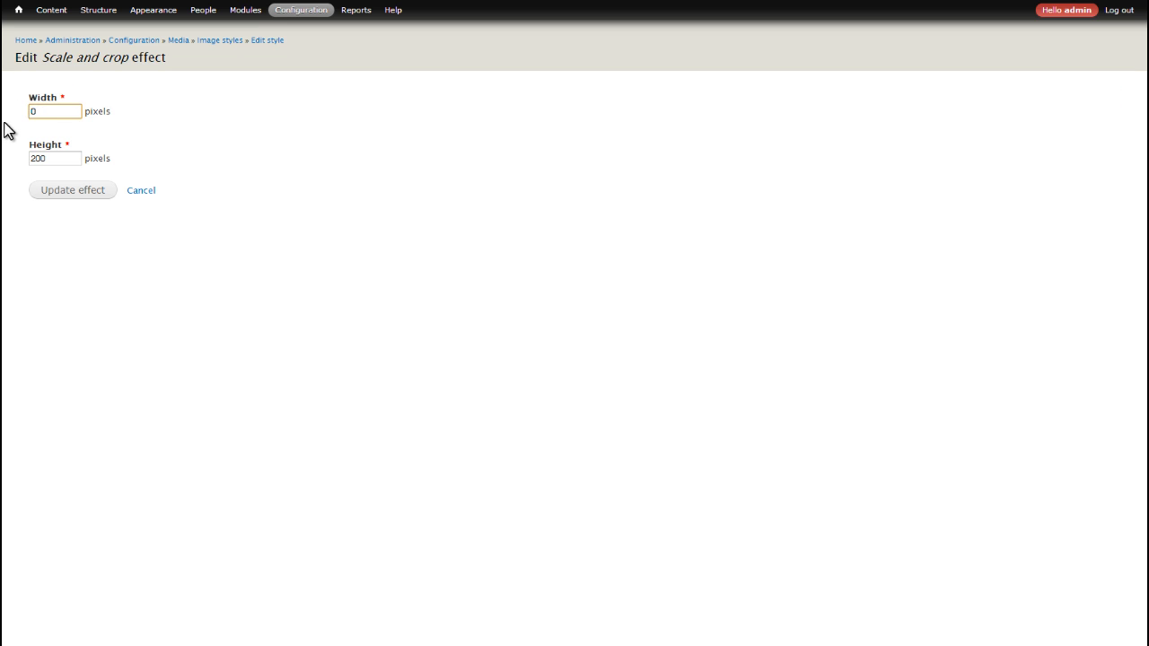
text(18)
key(Tab)
text(180)
key(Tab)
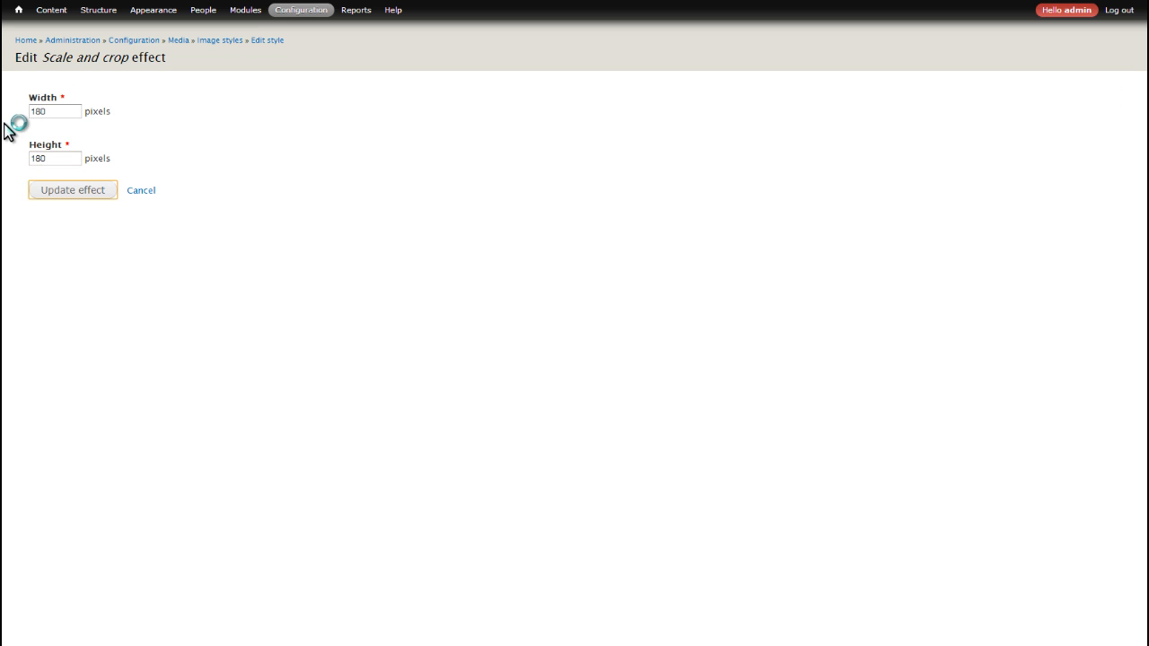
key(Return)
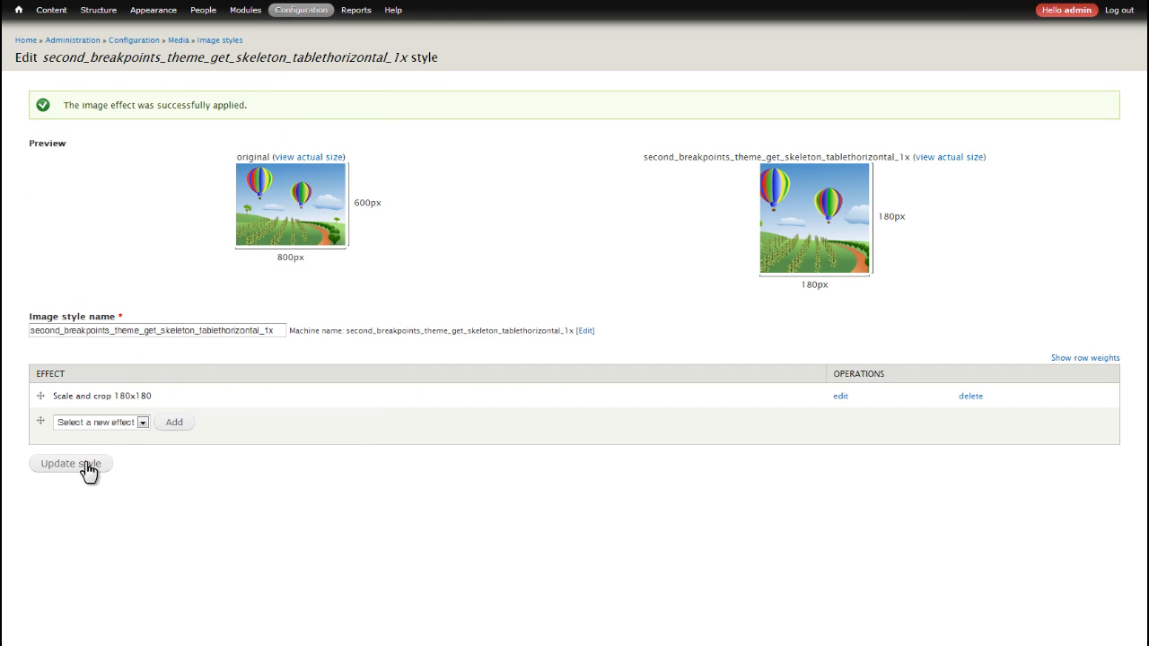
Set the scale and crop effect of the second_breakpoints_theme_get_skeleton_tabletvertical_1x style to 140 by 140 pixels
click(229, 42)
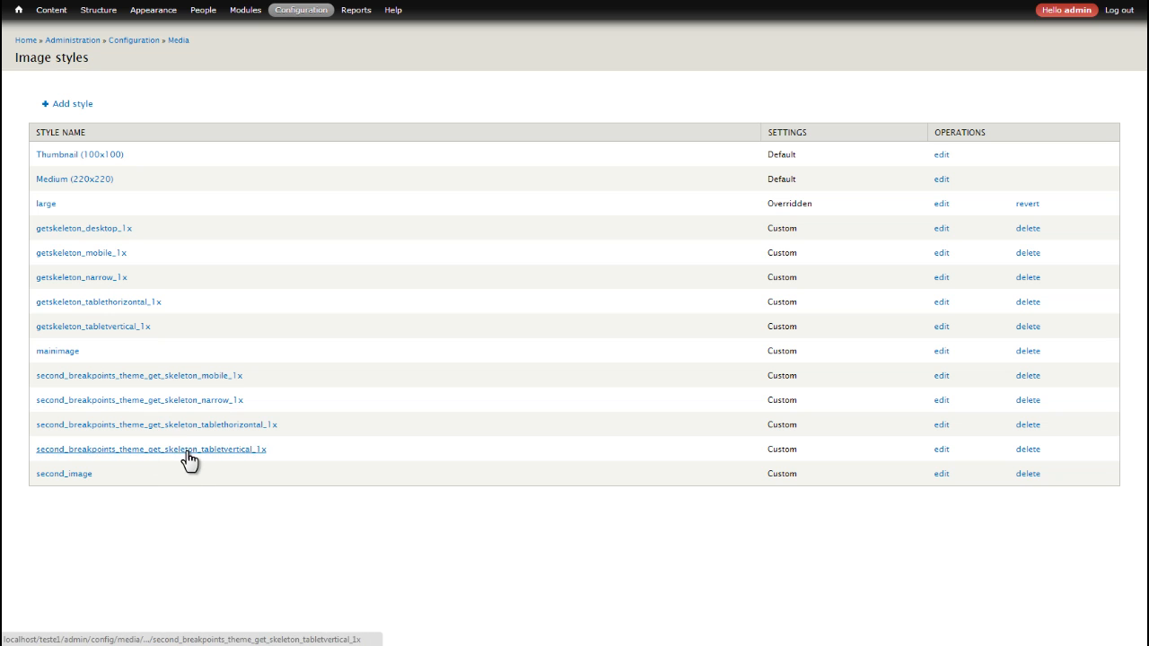
click(188, 454)
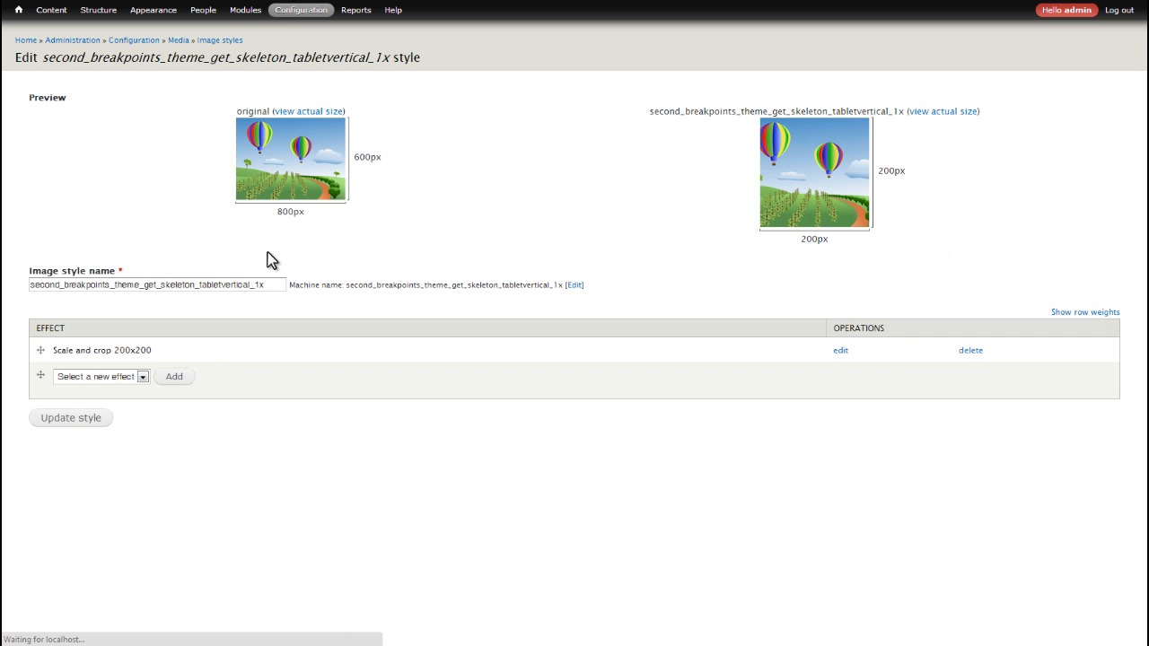
click(837, 351)
drag(63, 112, 25, 120)
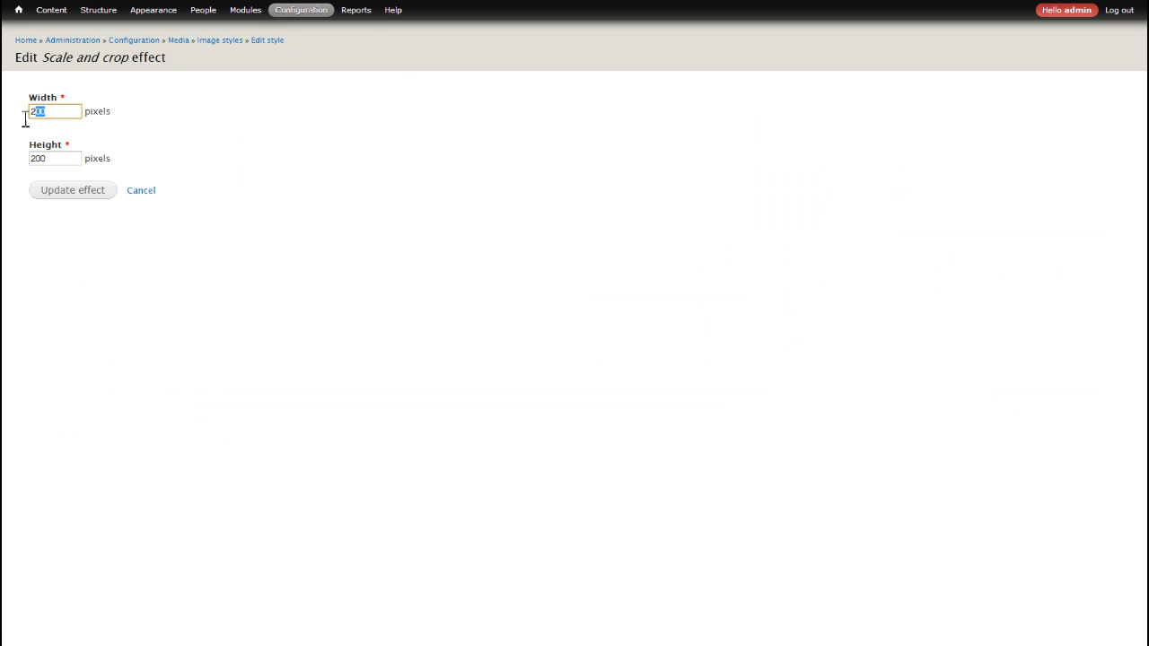
text(140)
key(Tab)
text(140)
key(Return)
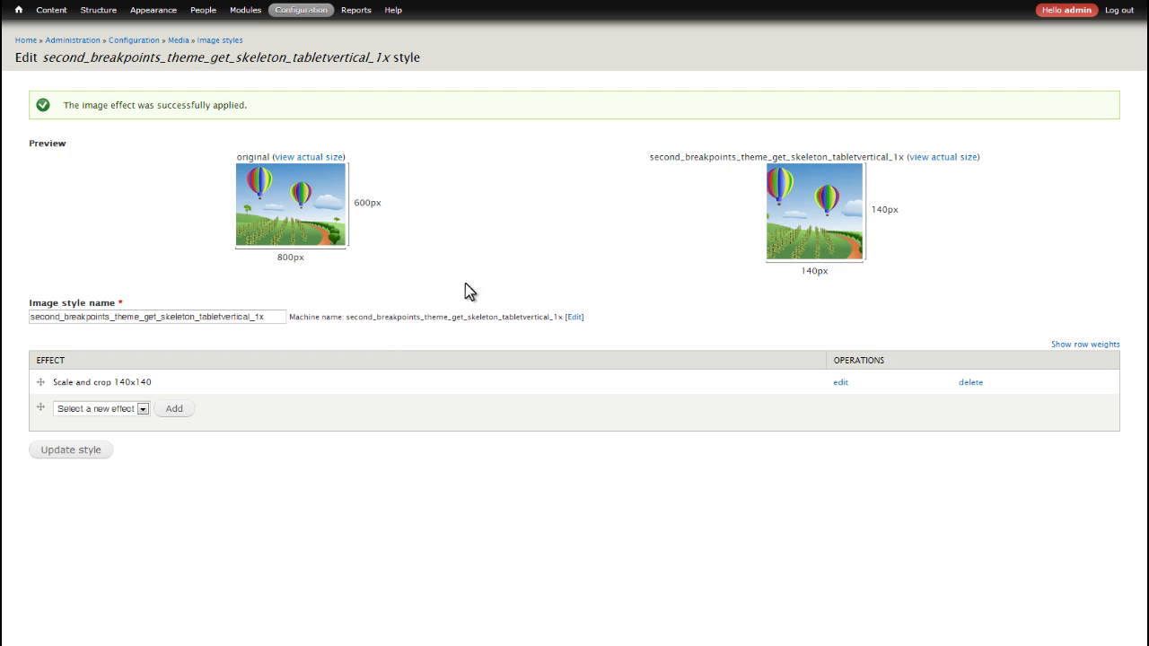
Set the scale and crop effect of the second_breakpoints_theme_get_skeleton_narrow_1x style to 100 by 100 pixels
click(236, 40)
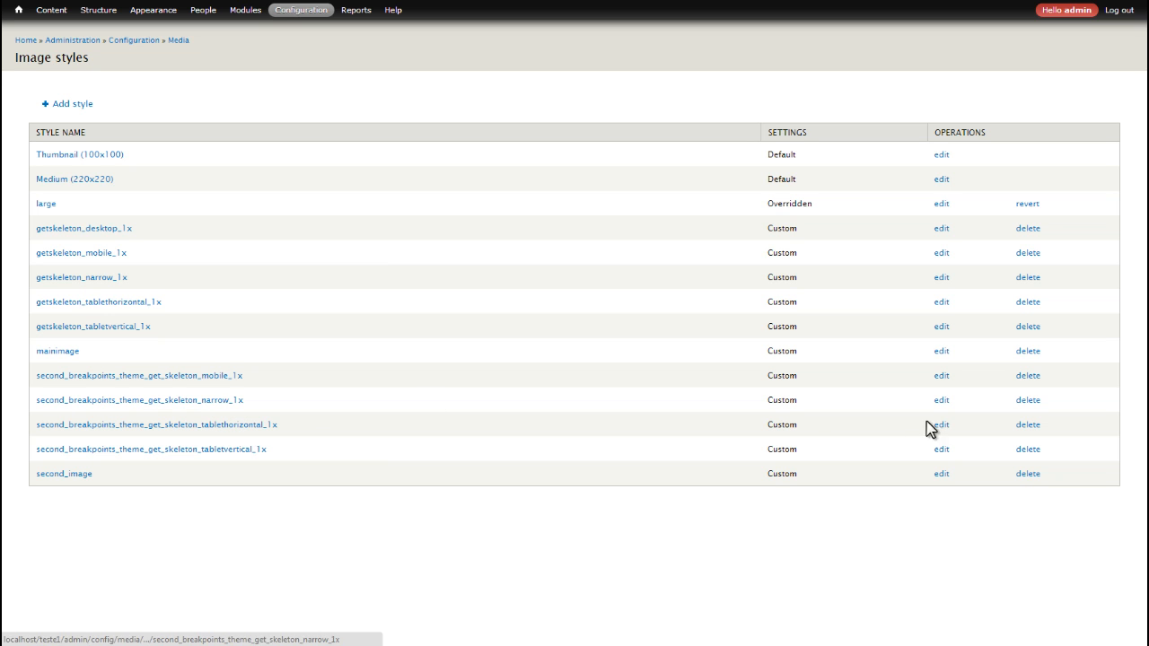
click(943, 404)
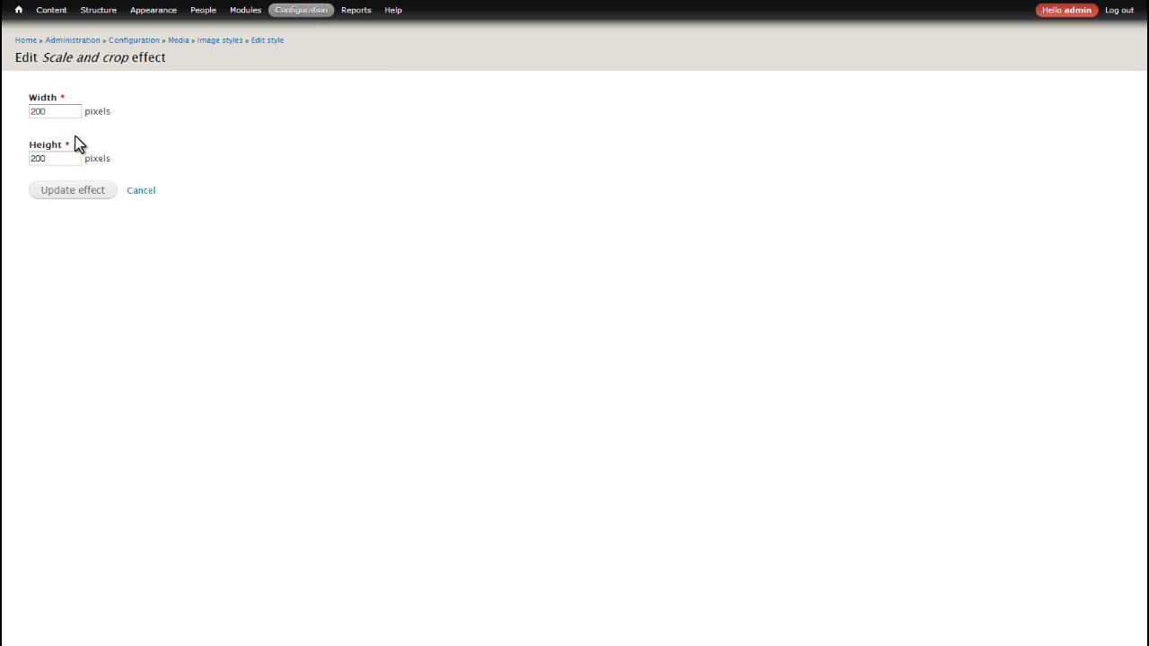
double_click(60, 111)
text(100)
key(Tab)
text(100)
key(Return)
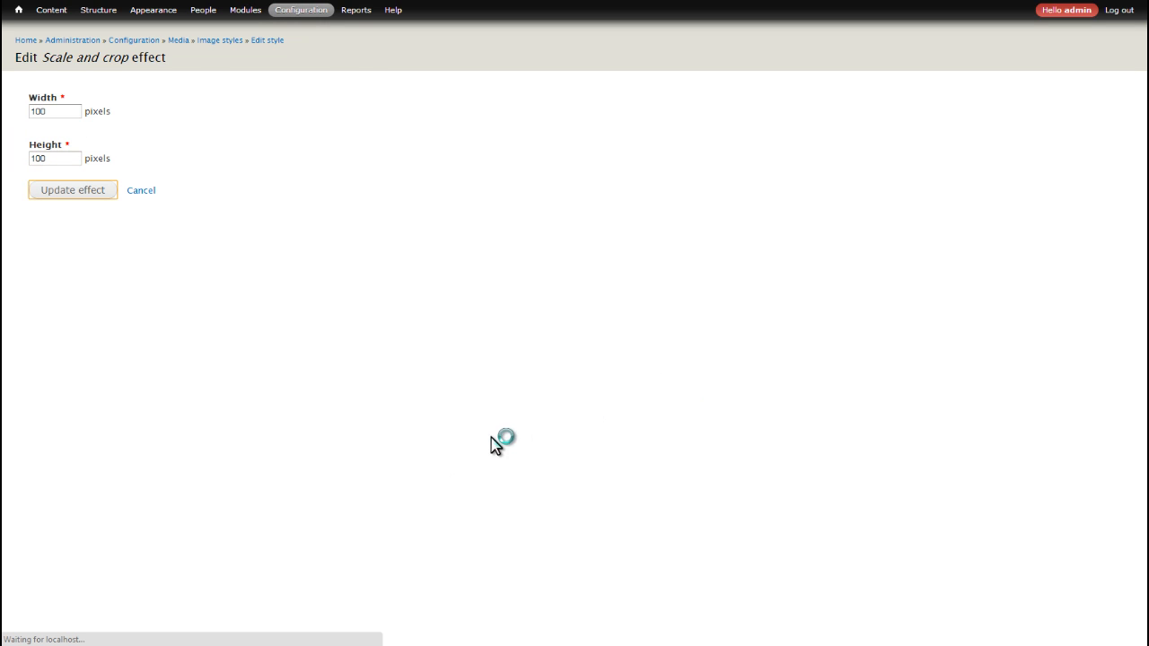
click(77, 440)
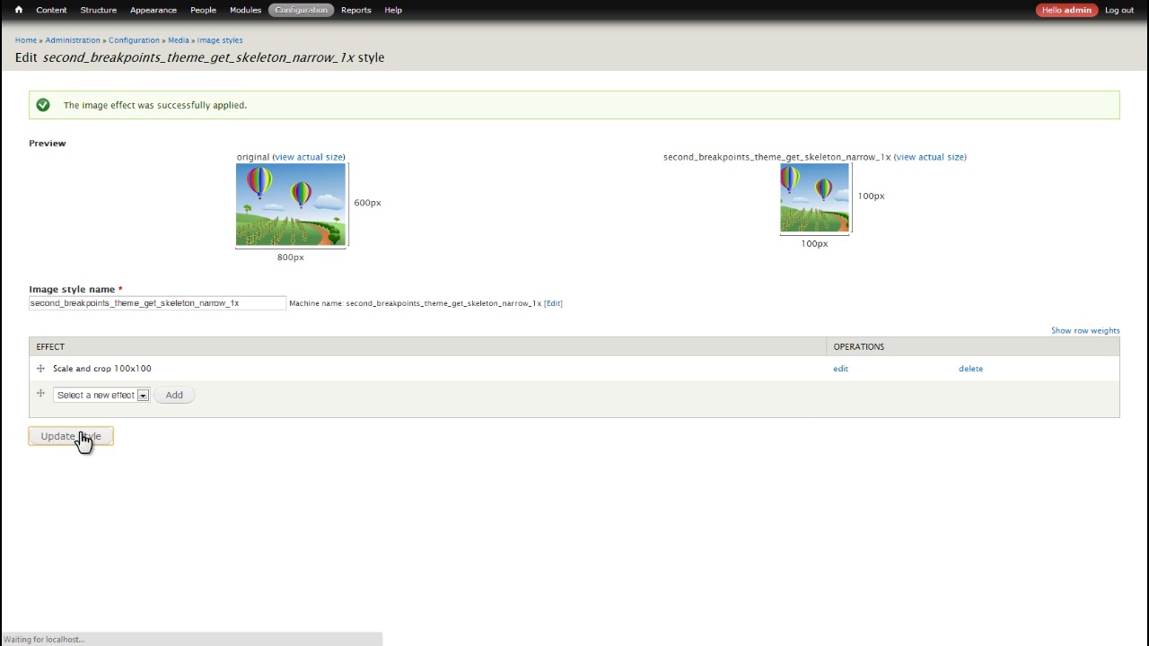
Set the narrow style's scale and crop effect to 200 by 200 pixels
click(841, 371)
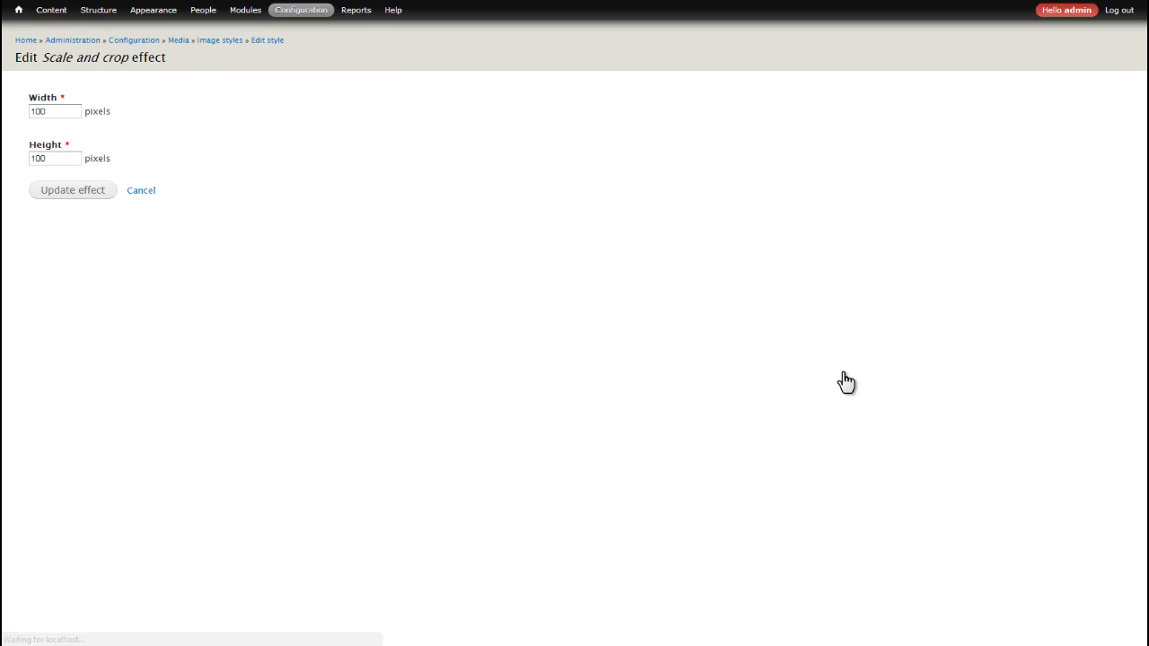
drag(70, 109, 4, 104)
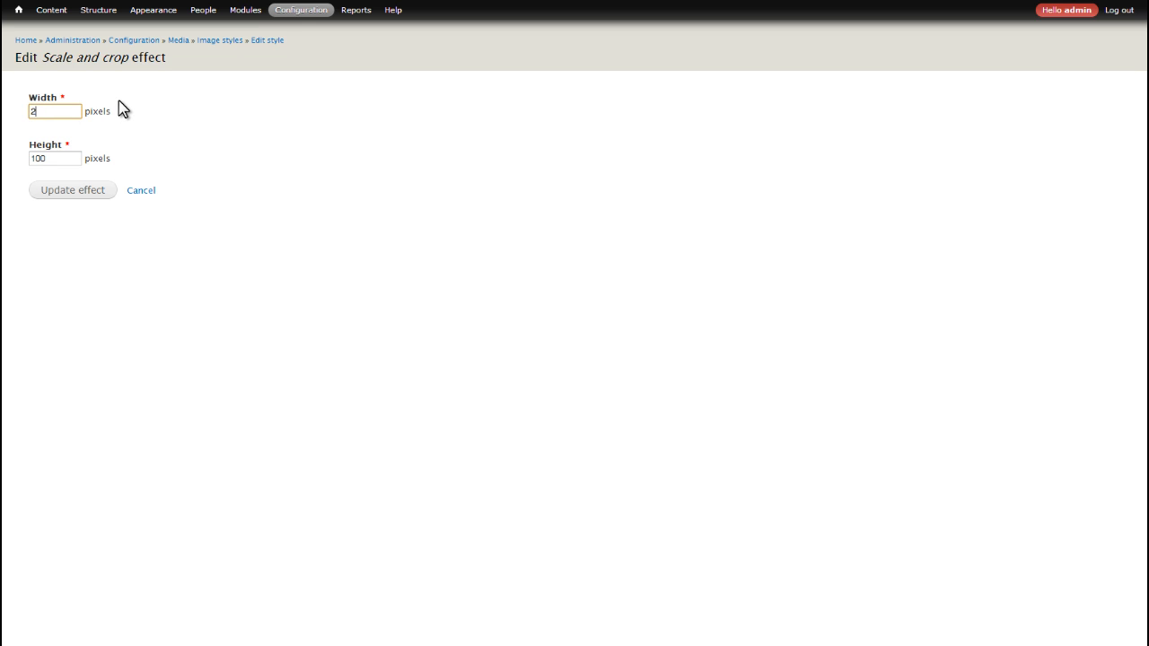
key(Tab)
text(200)
key(Return)
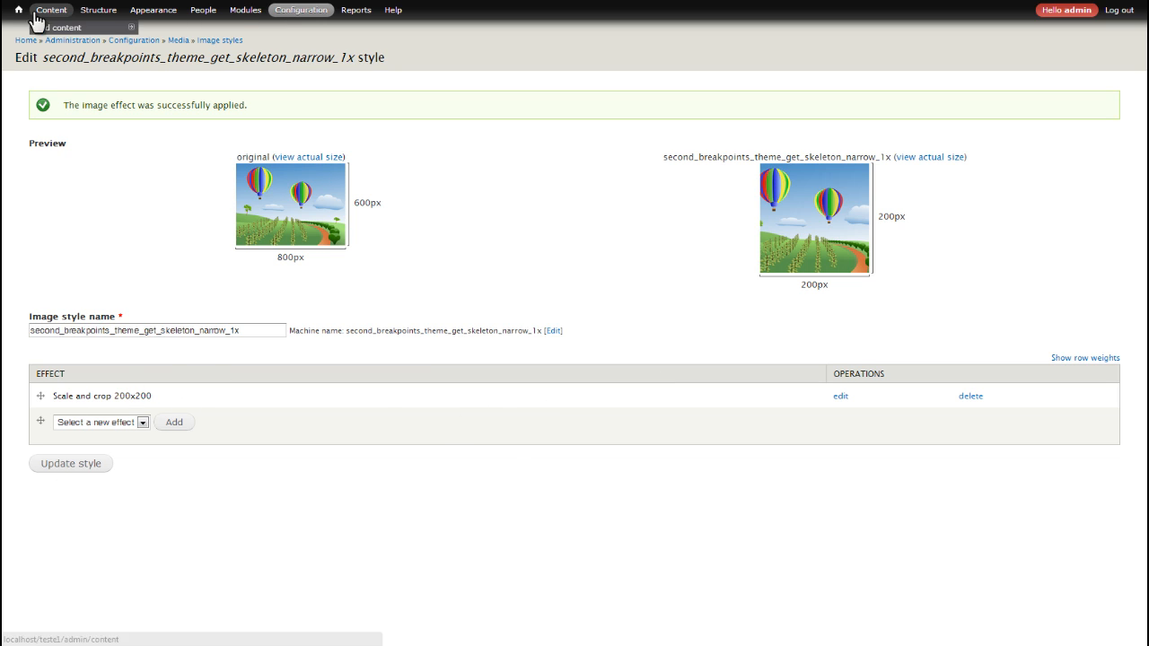
In the second_image Picture mappings, map the tablethorizontal breakpoint to second_breakpoints_theme_get_skeleton_tablethorizontal_1x and save
mouse_move(16, 16)
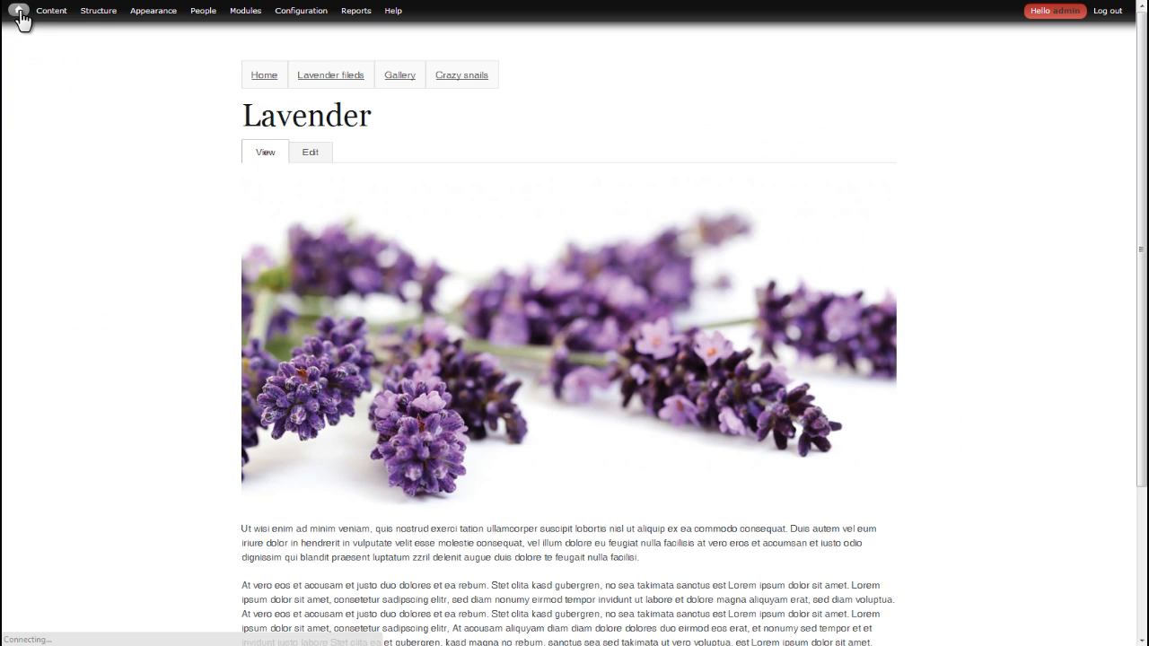
mouse_move(301, 10)
mouse_move(324, 101)
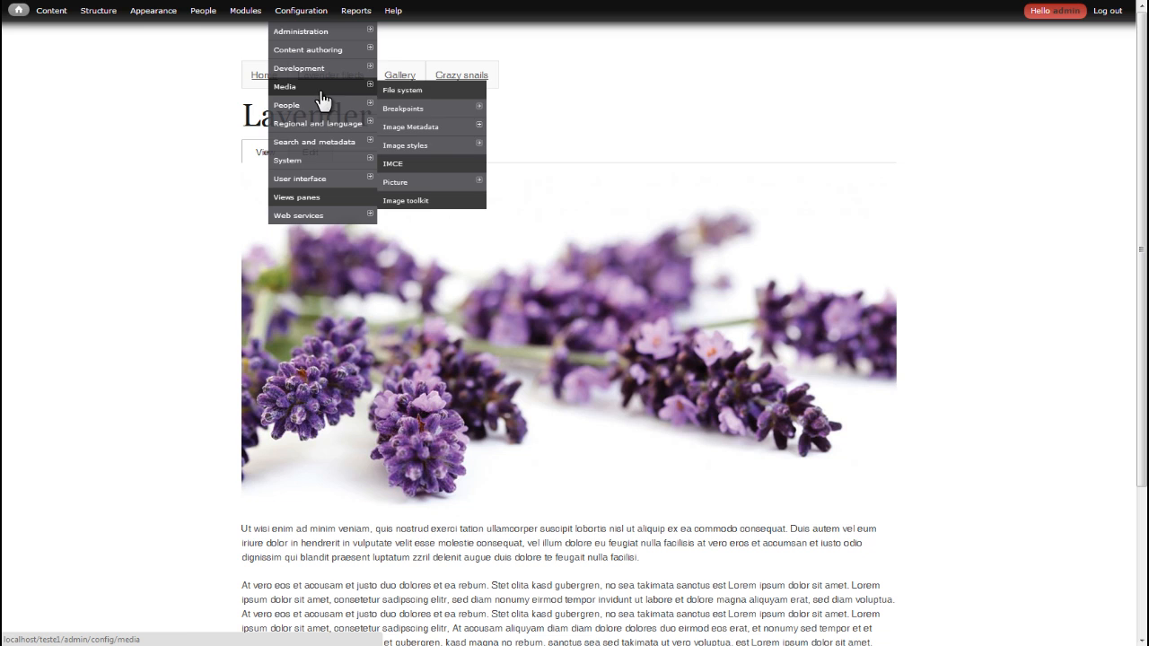
click(413, 185)
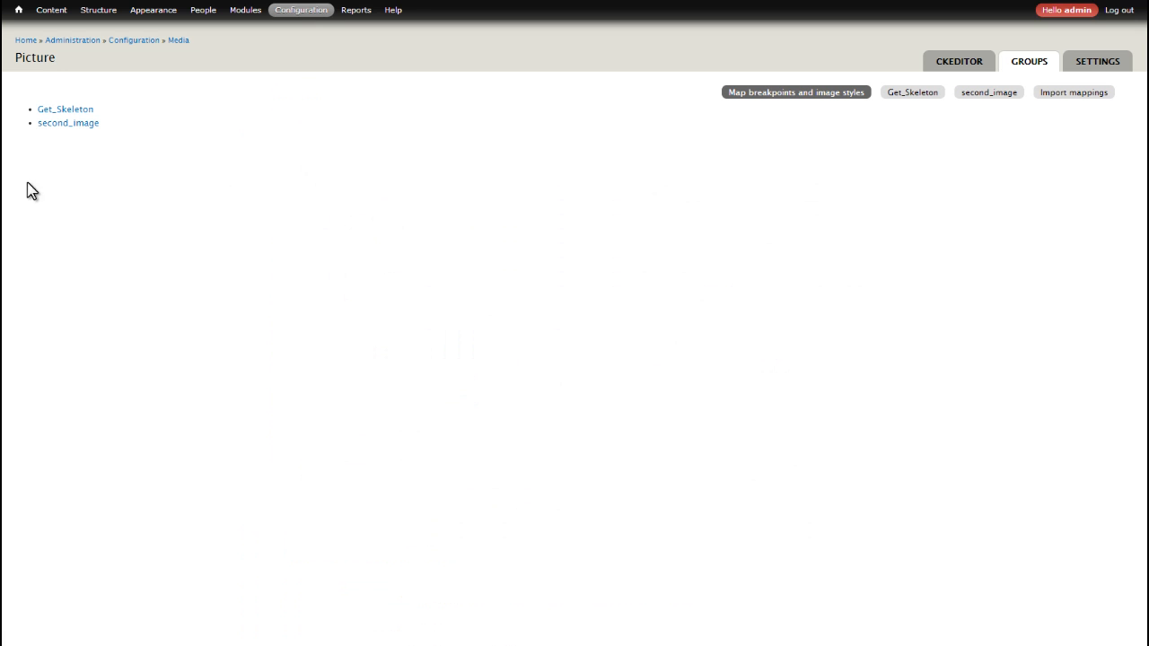
click(75, 126)
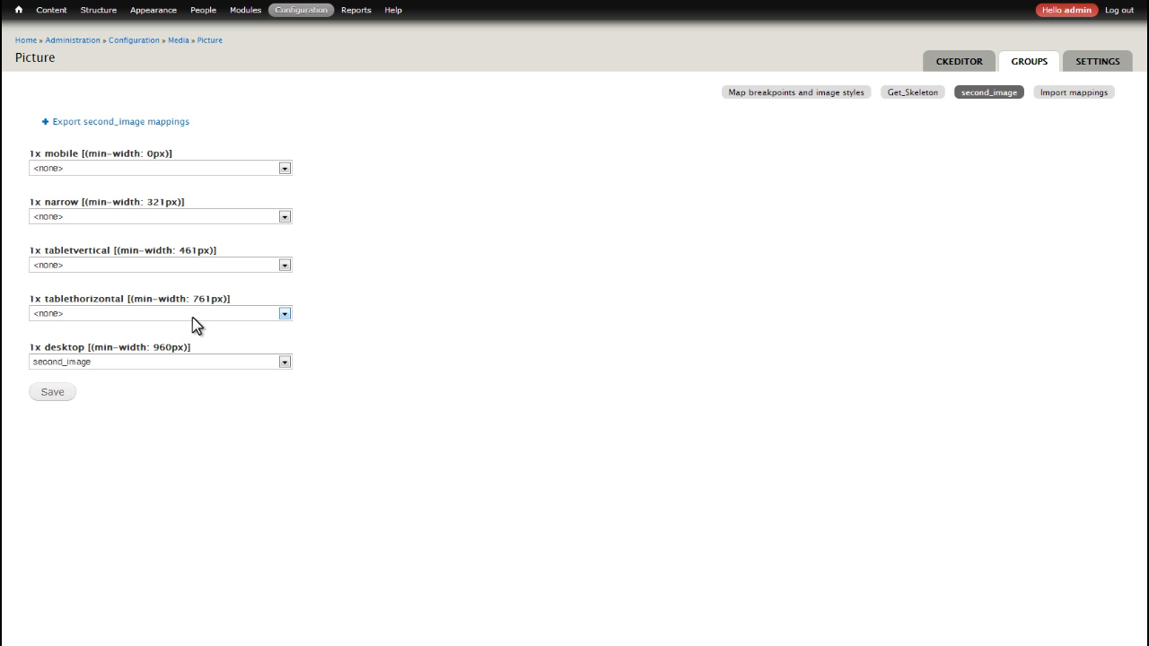
drag(34, 299, 116, 299)
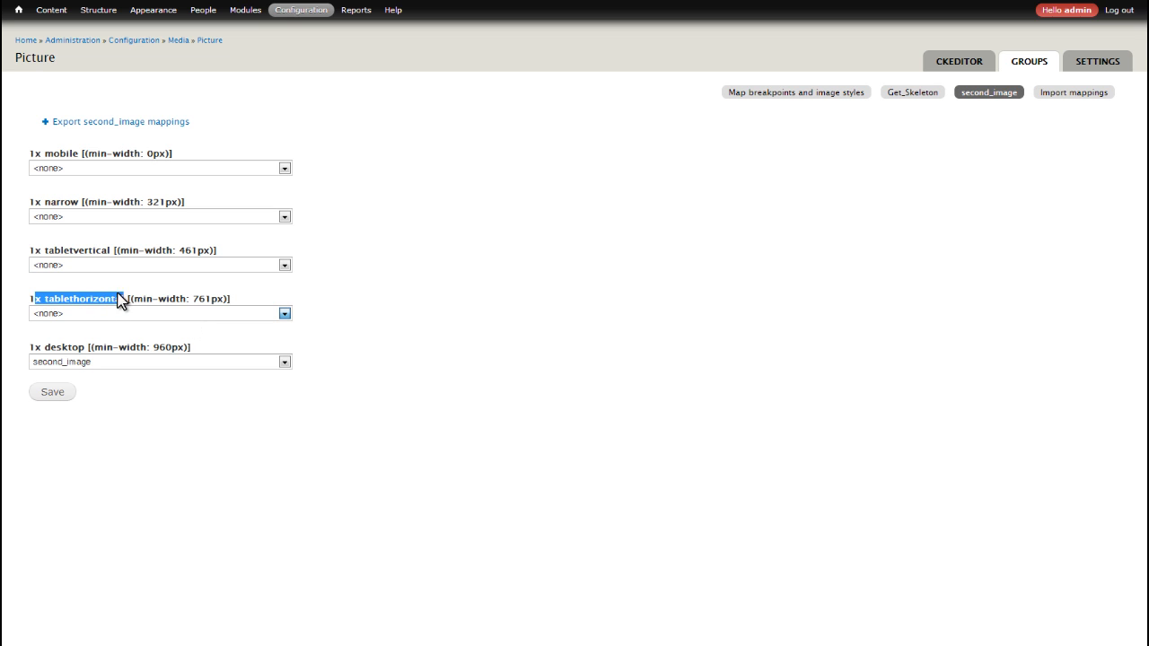
click(158, 302)
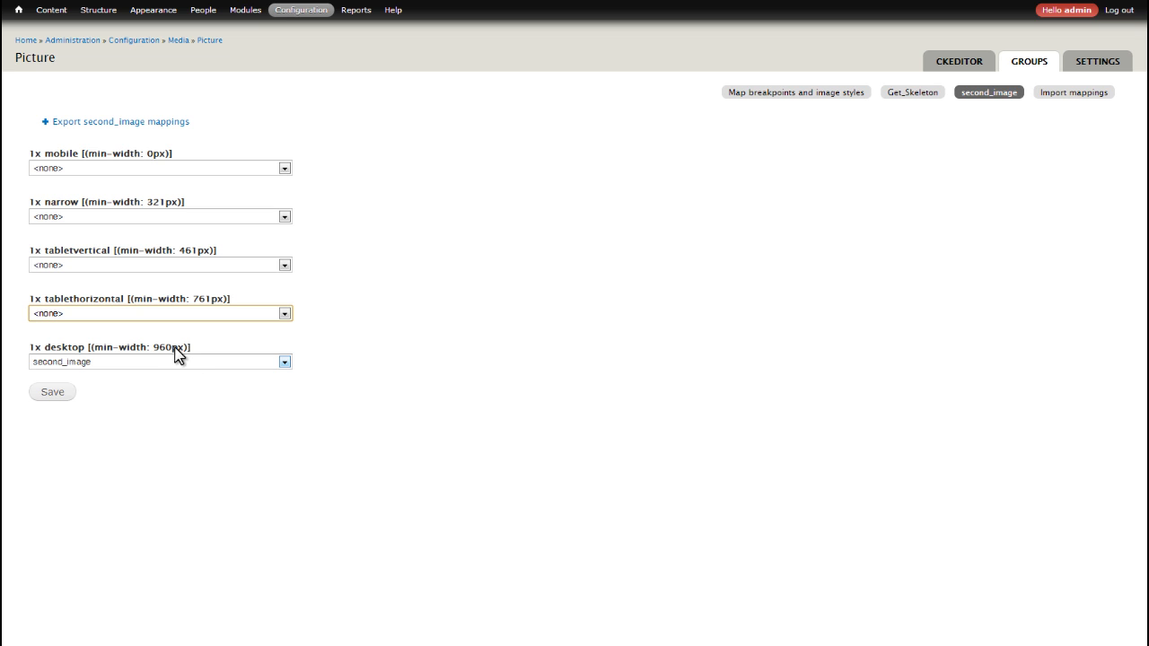
click(178, 321)
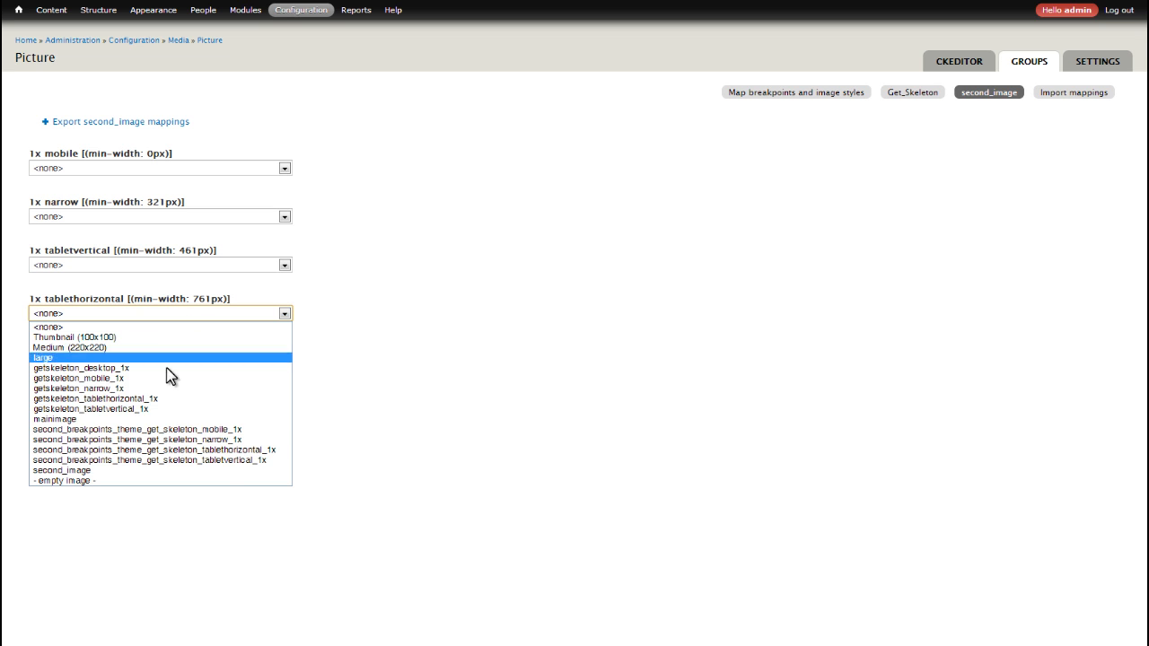
click(223, 451)
click(56, 396)
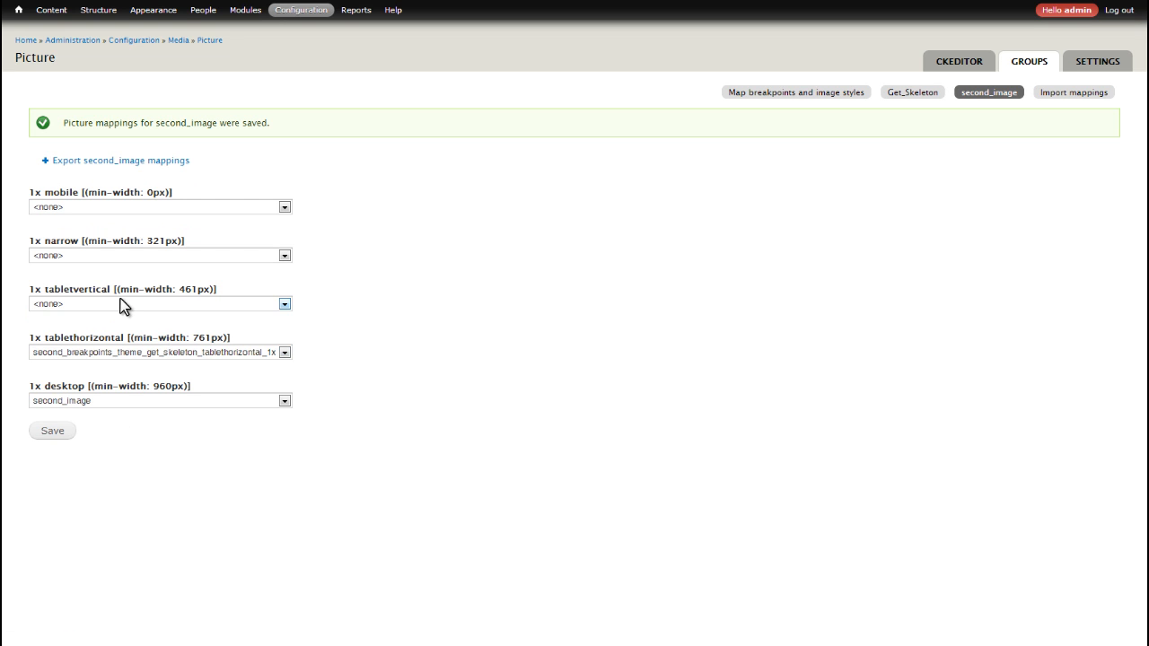
Map the tabletvertical breakpoint to the second_breakpoints_theme_get_skeleton_tabletvertical_1x style and save the mappings
click(125, 304)
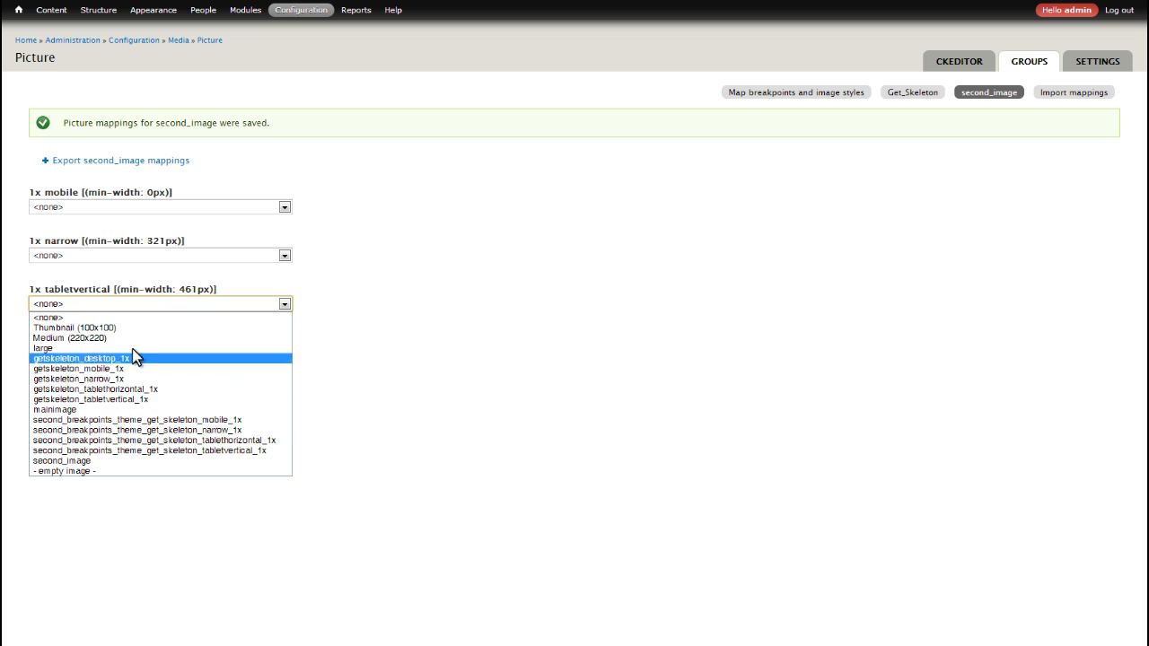
click(144, 318)
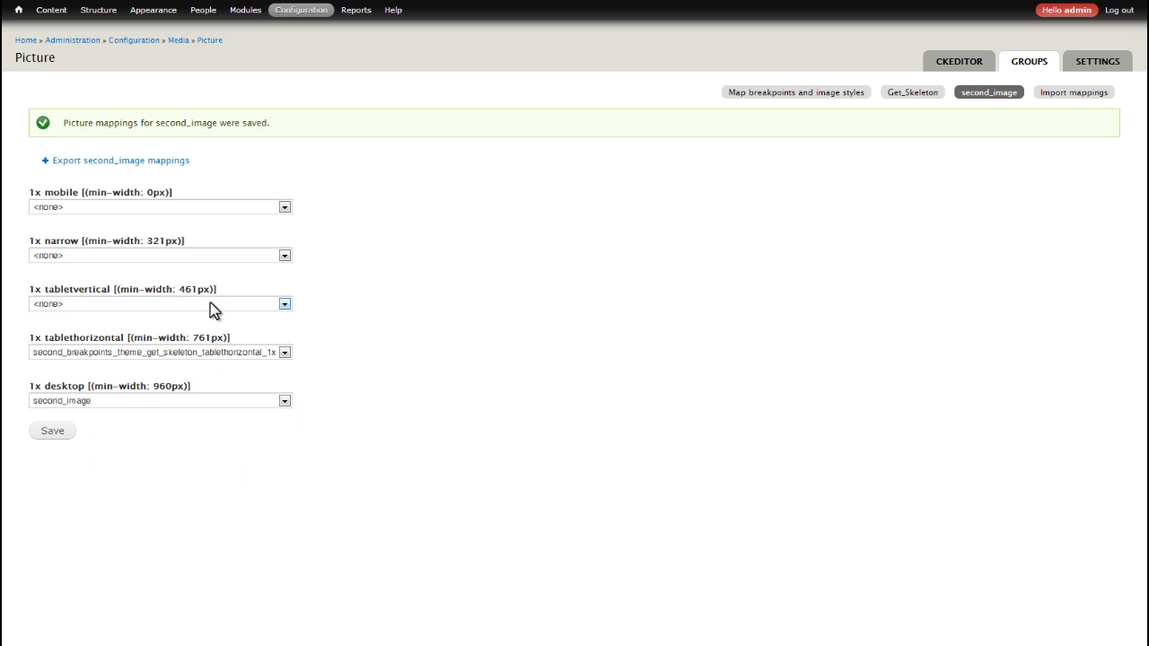
click(211, 305)
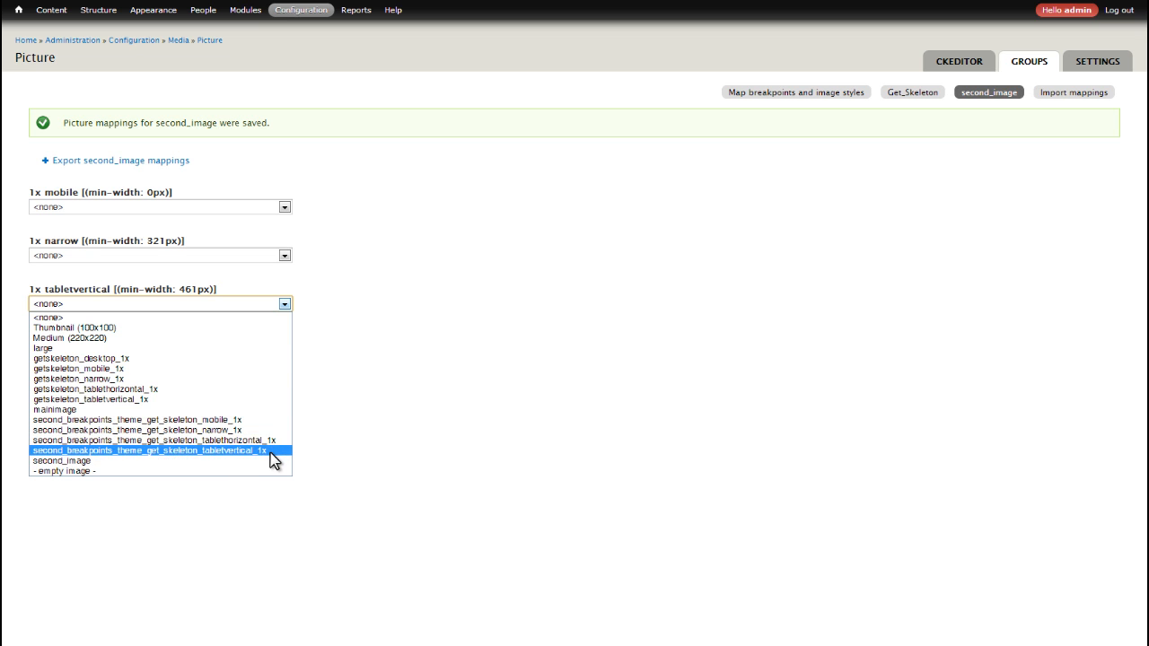
click(274, 451)
click(59, 431)
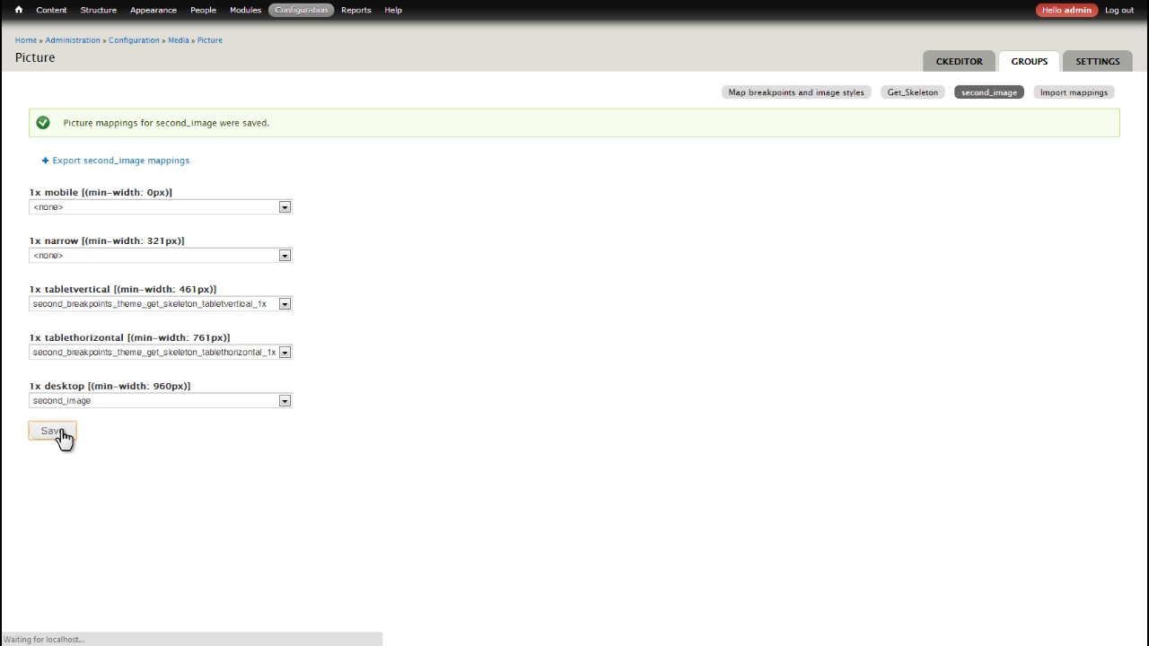
Map the narrow breakpoint to second_breakpoints_theme_get_skeleton_narrow_1x and the mobile breakpoint to second_breakpoints_theme_get_skeleton_mobile_1x, saving after each
click(151, 262)
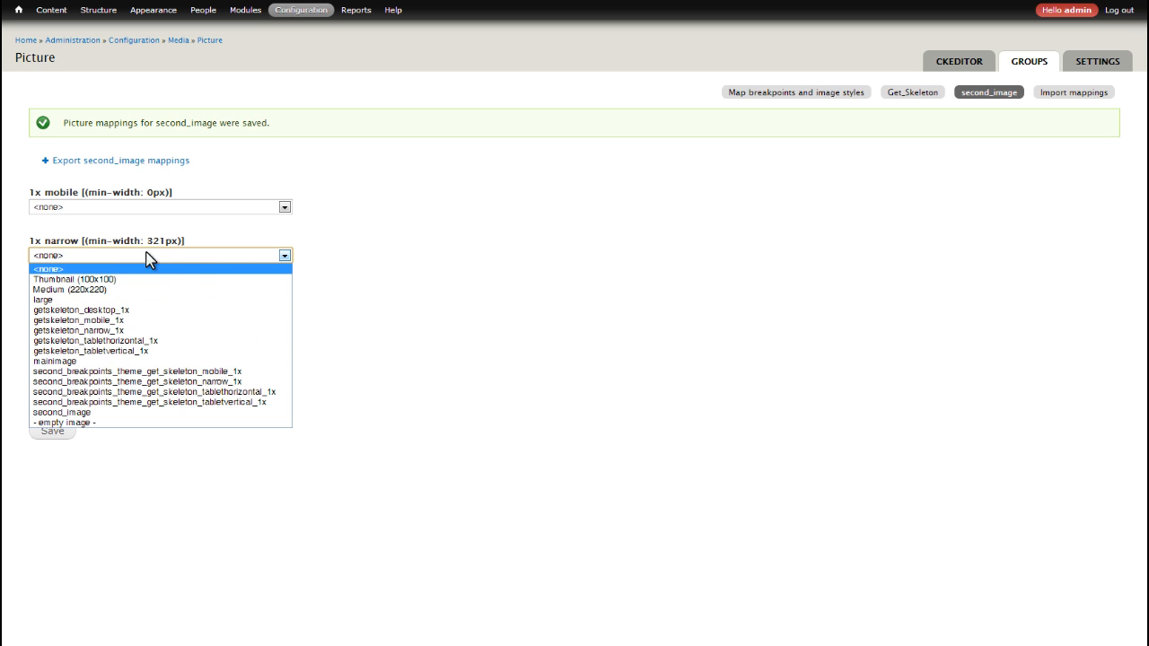
click(249, 376)
click(72, 433)
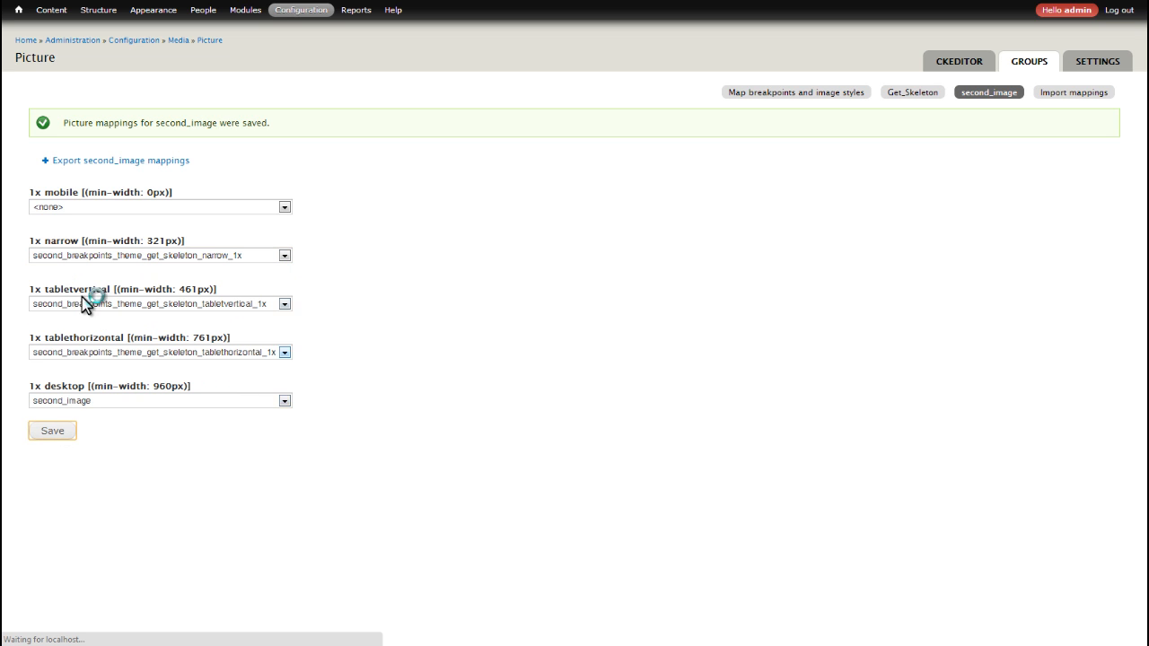
click(140, 209)
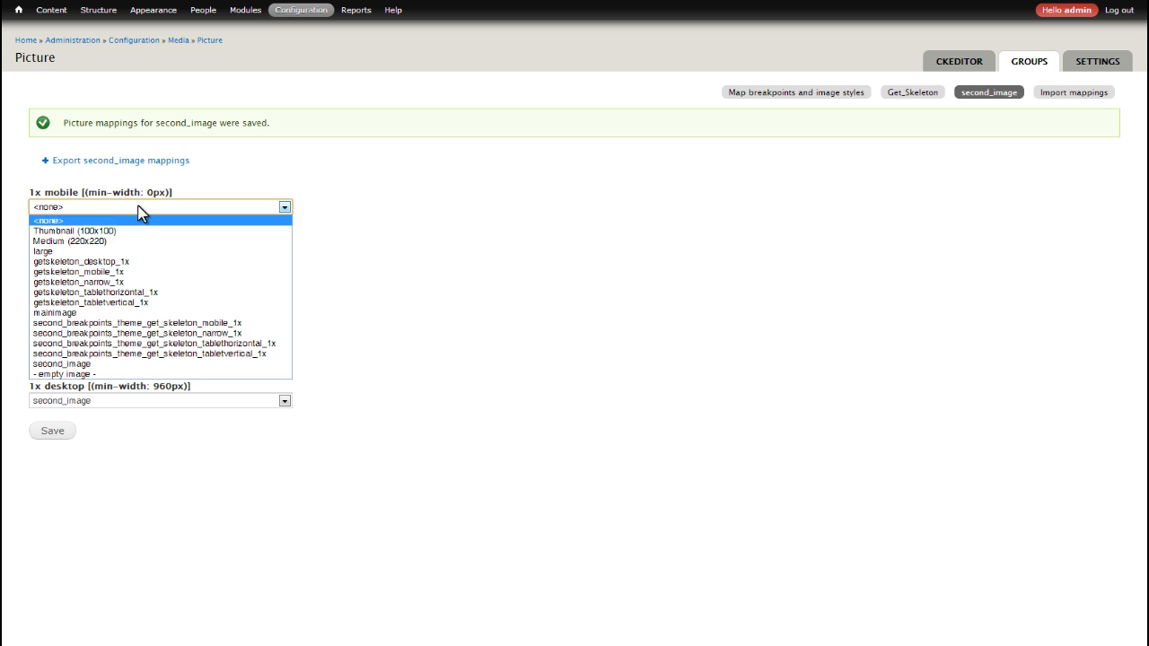
click(188, 323)
click(55, 429)
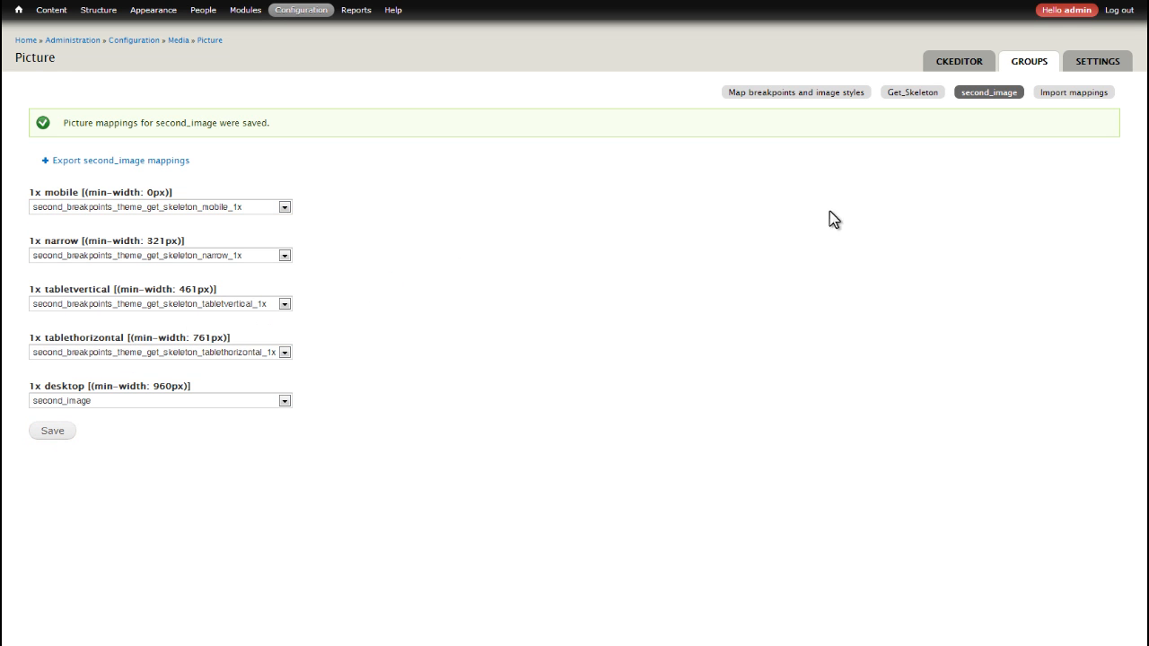
Preview the Lavender home page at reduced widths with the developer tools and check the second image's scaling
click(18, 10)
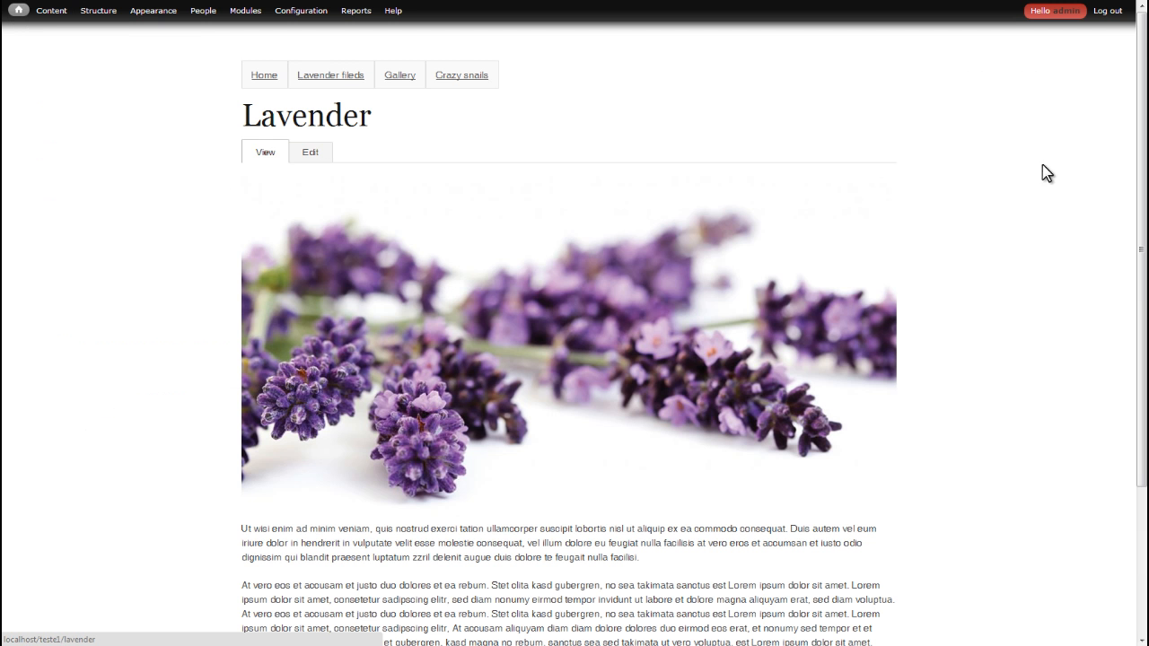
drag(1141, 177, 1131, 124)
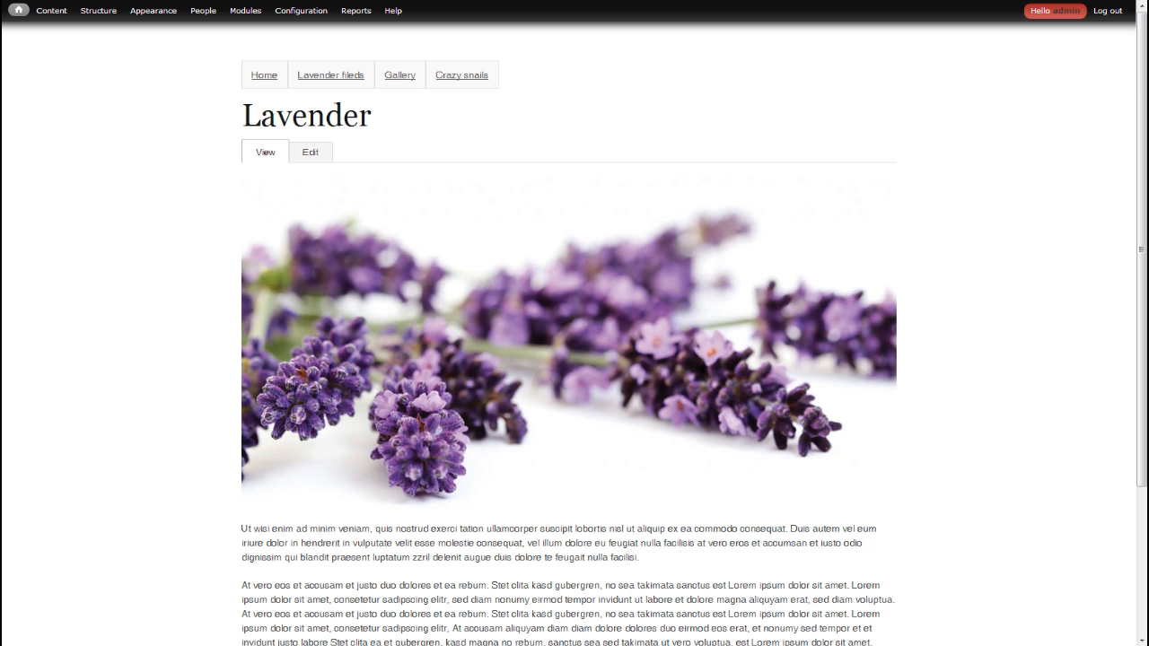
key(F12)
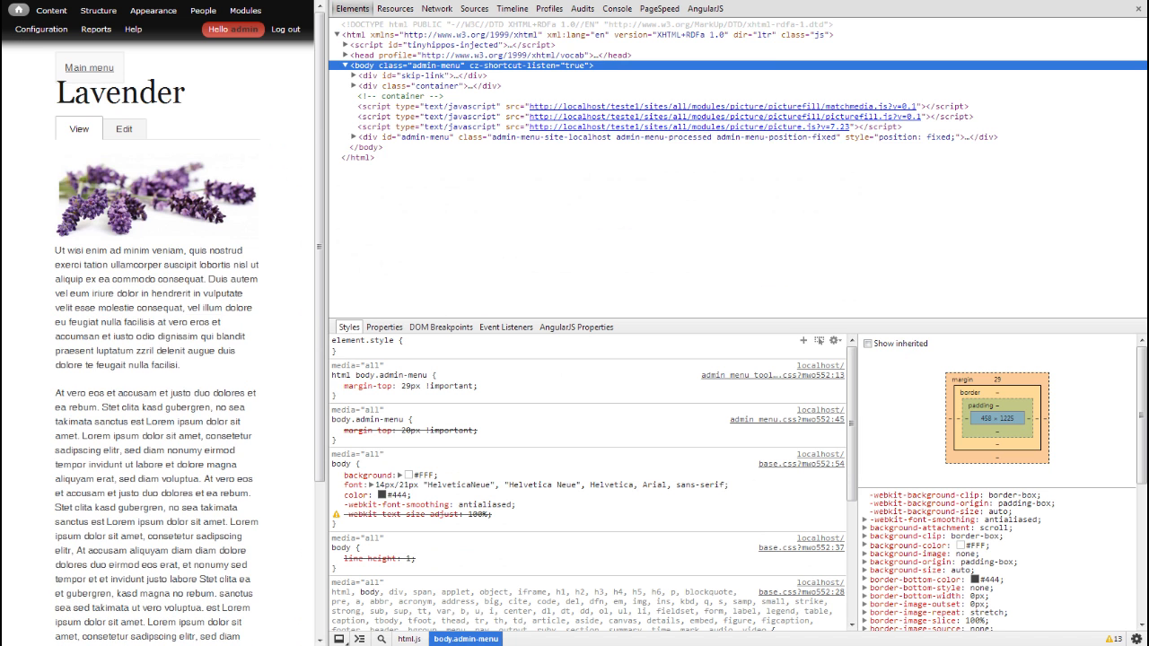
drag(324, 209, 321, 371)
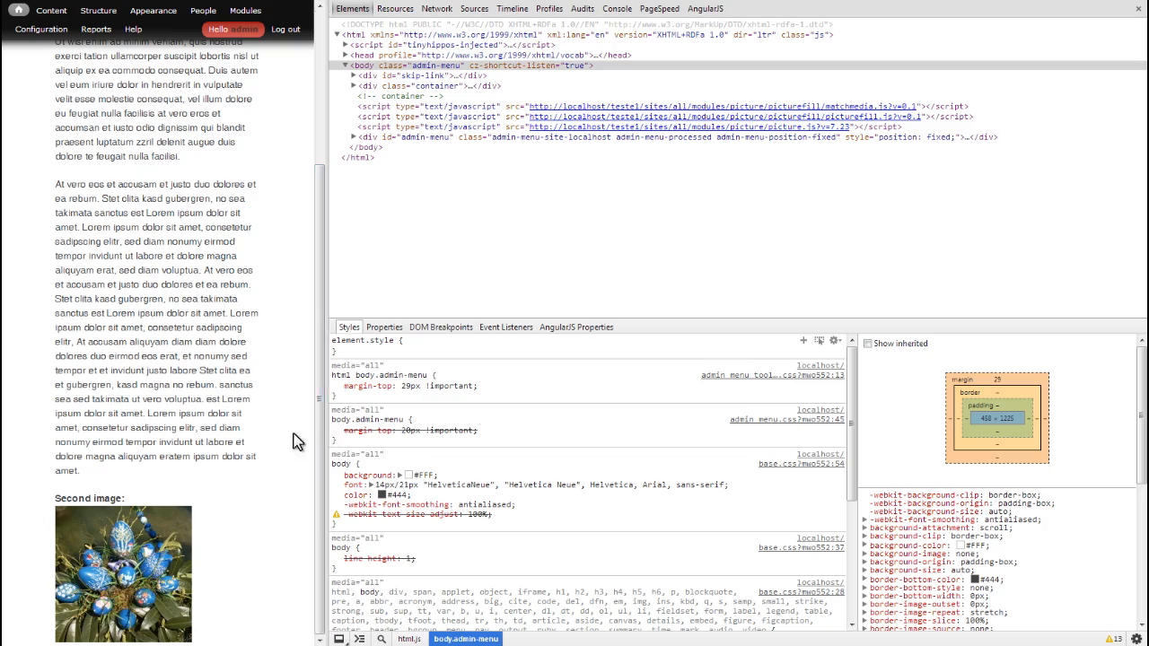
mouse_move(328, 431)
mouse_down()
mouse_move(474, 403)
mouse_move(575, 403)
mouse_move(426, 431)
mouse_move(321, 418)
mouse_move(344, 418)
mouse_up()
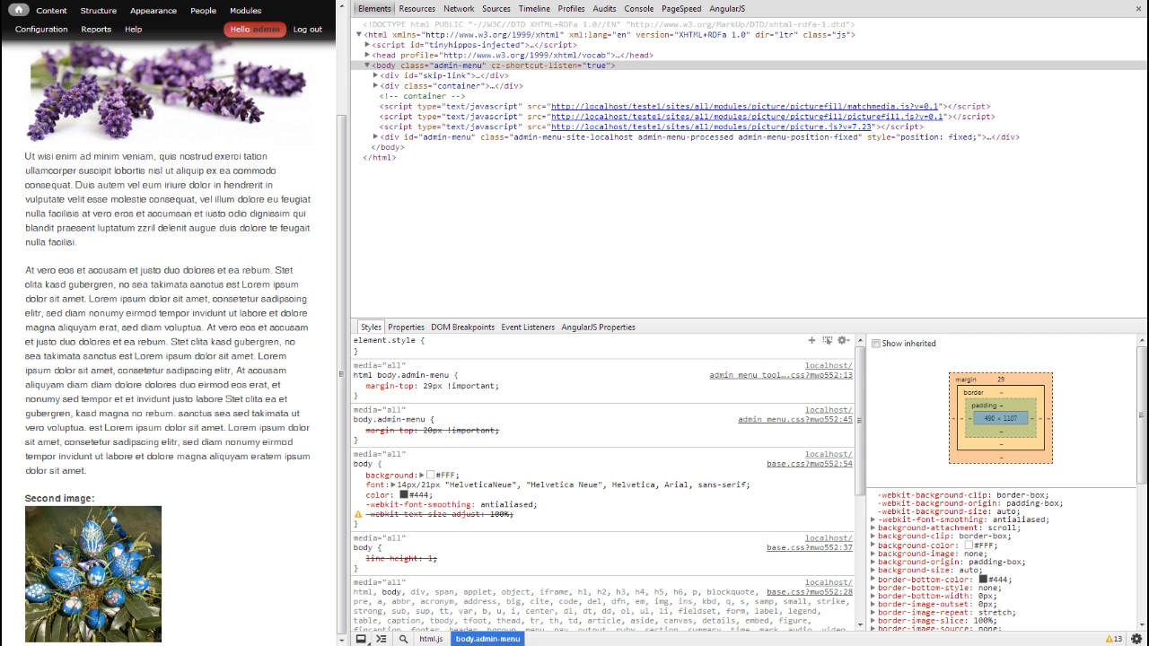
click(1139, 9)
Open the Static content type's display settings and set the Second image label to <Hidden>
mouse_move(98, 13)
mouse_move(135, 52)
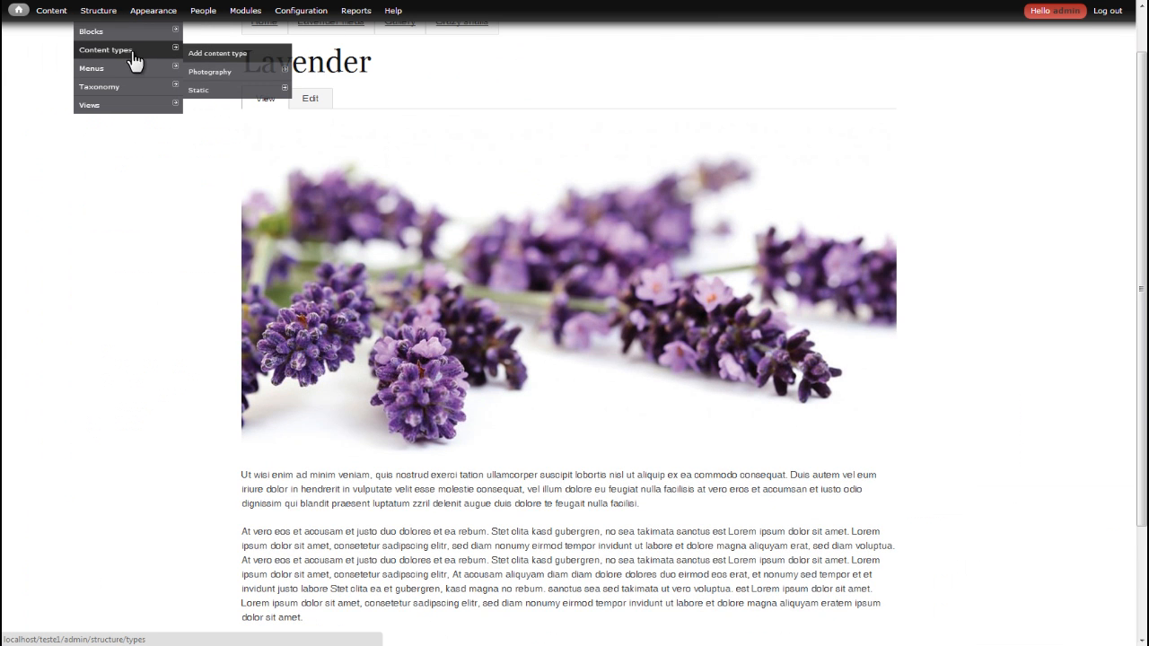
mouse_move(218, 97)
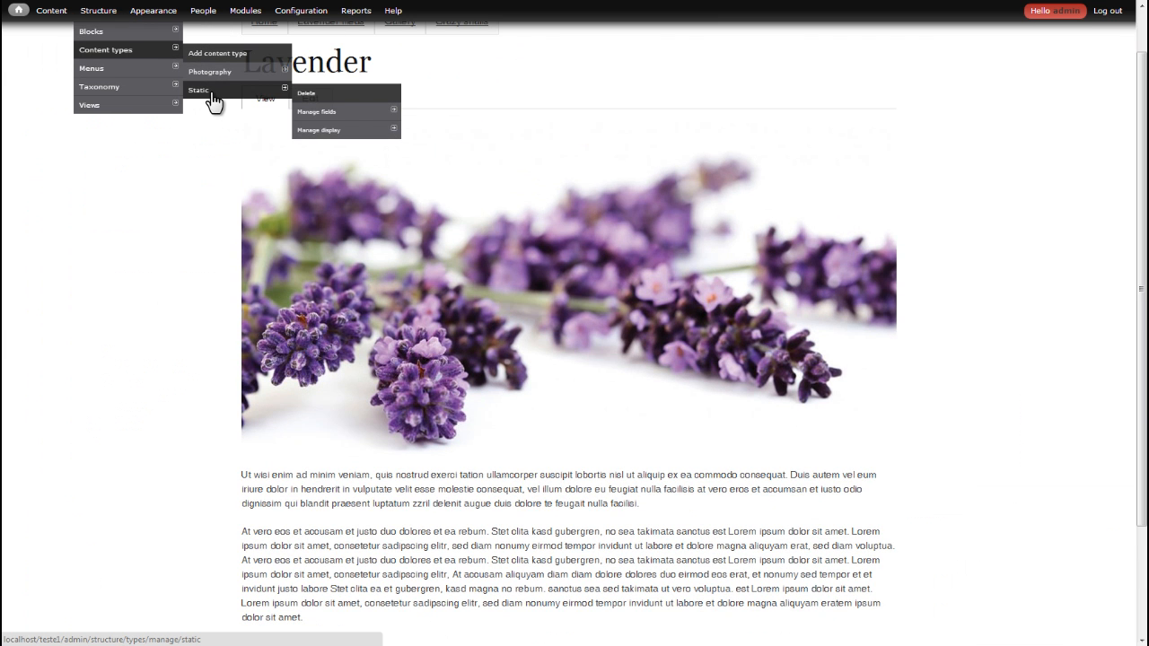
click(319, 132)
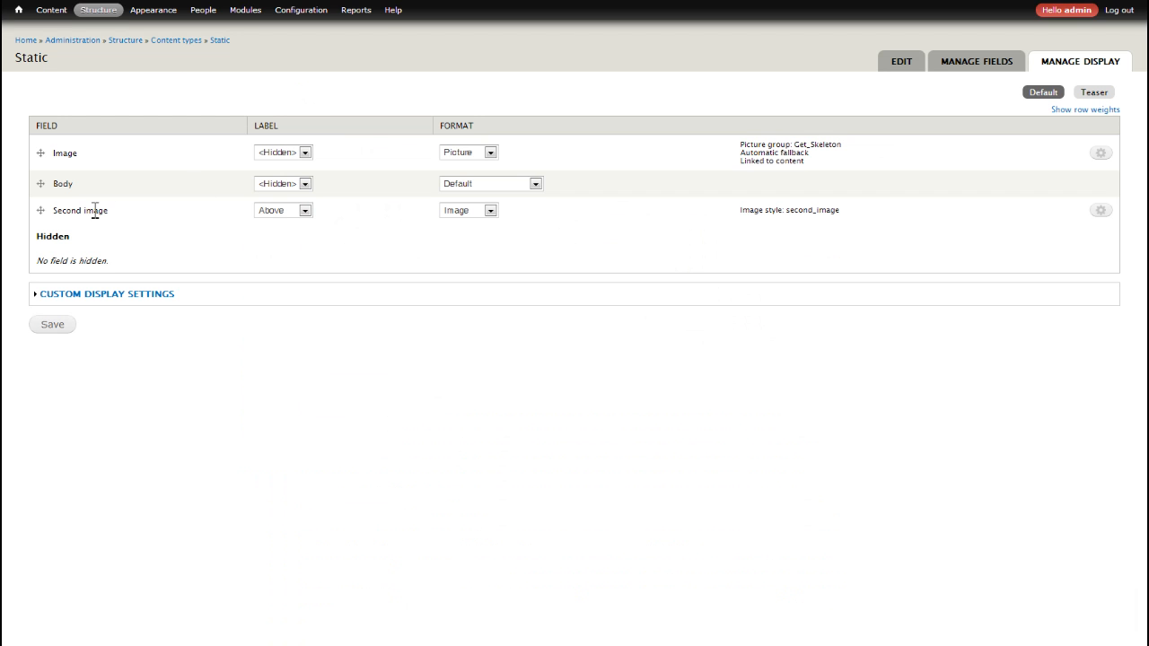
click(40, 211)
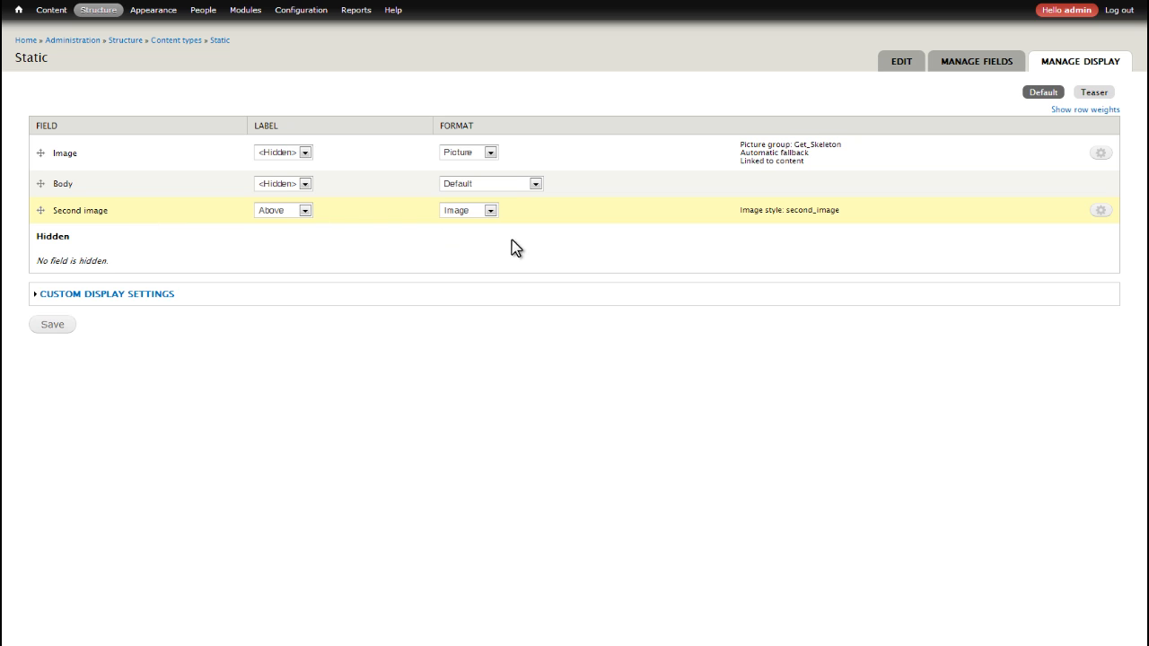
click(303, 210)
click(310, 249)
Change the Second image field's display format to Picture
drag(740, 209, 842, 211)
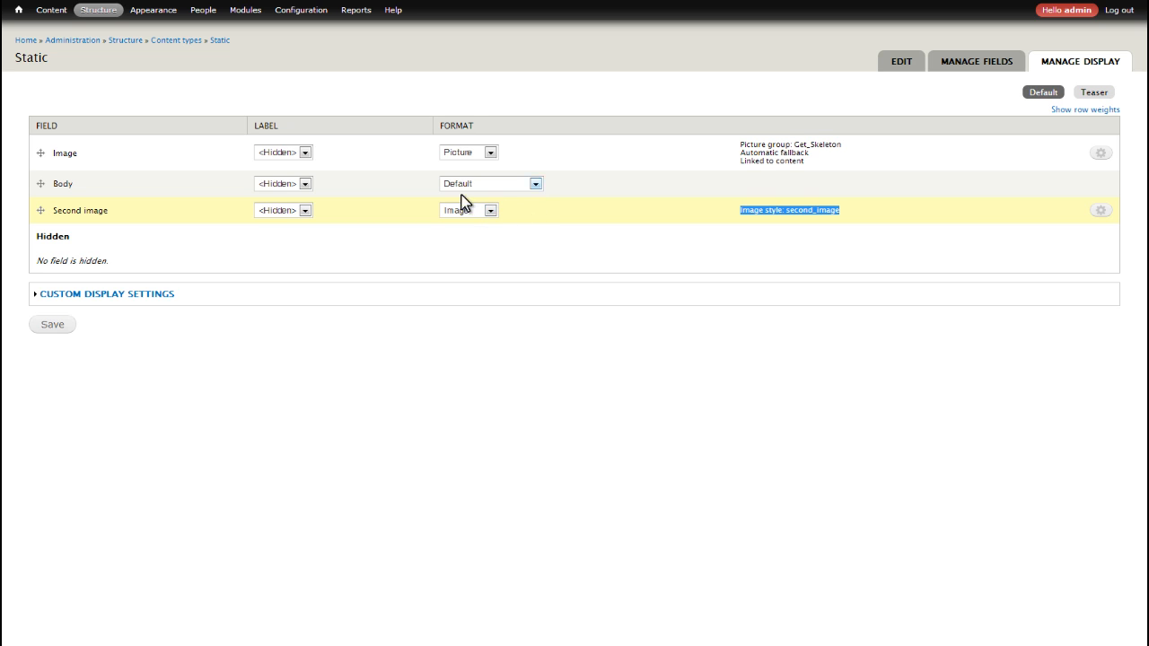
click(485, 212)
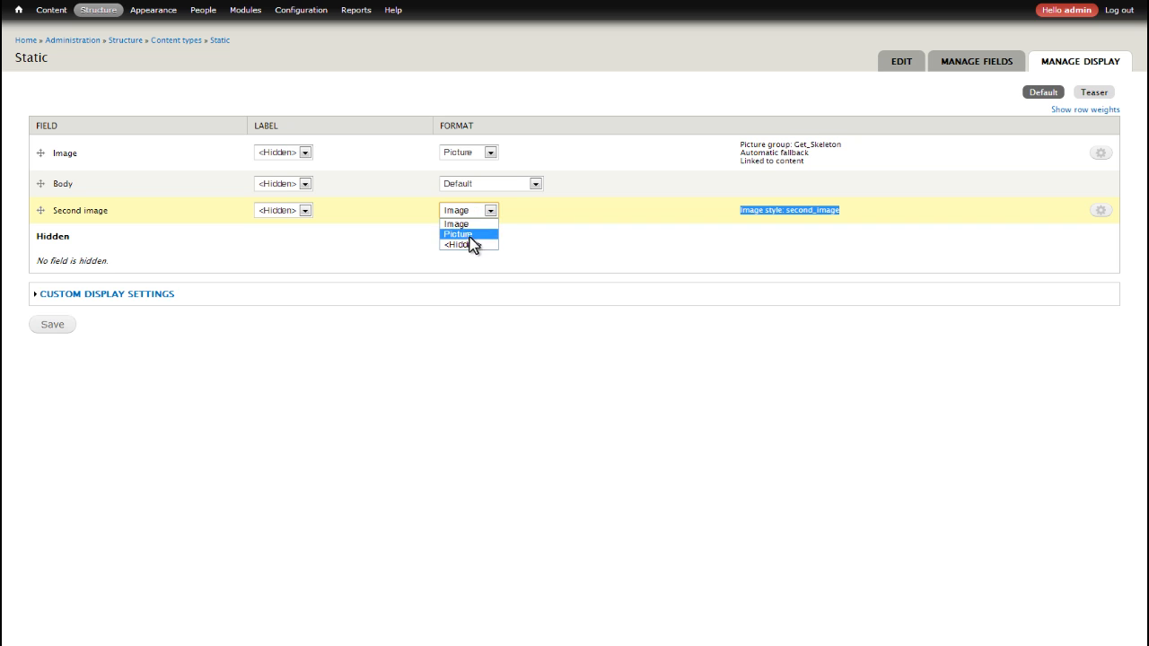
click(482, 234)
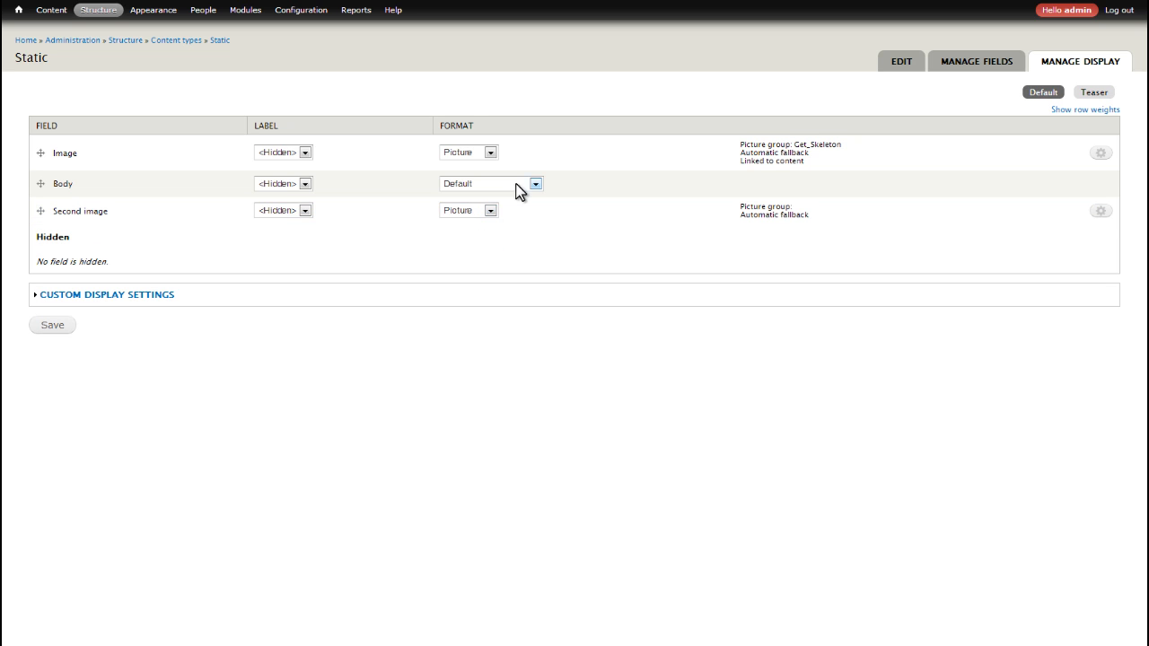
Assign the second_image Picture group to the Second image field and save the Static display settings
click(1103, 213)
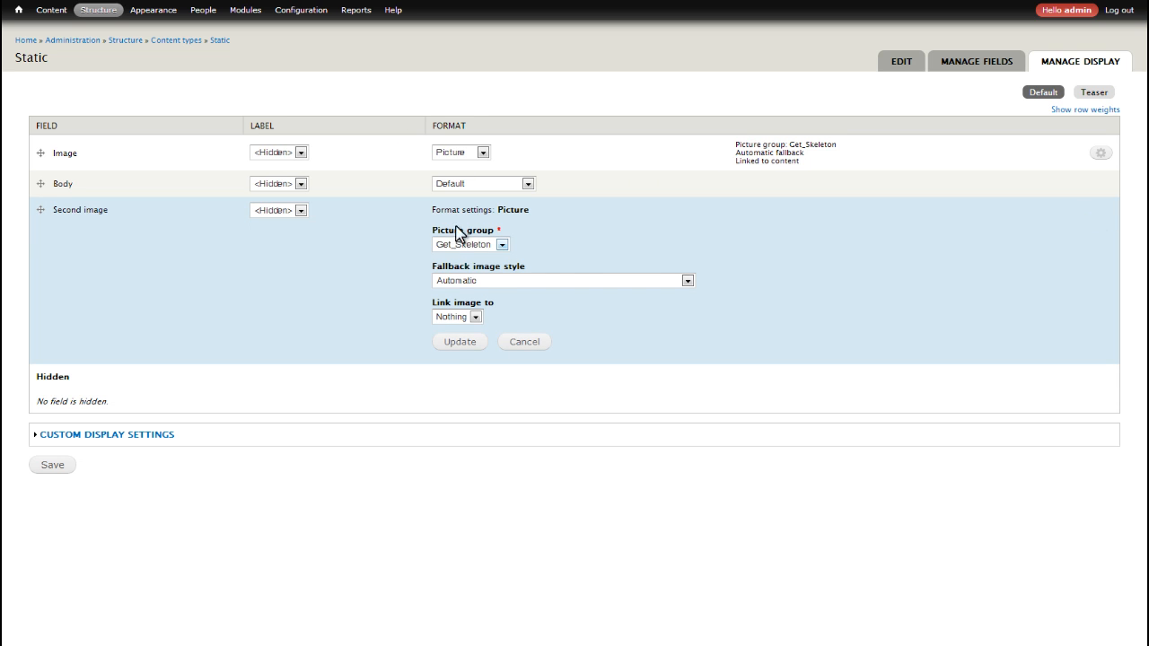
click(493, 246)
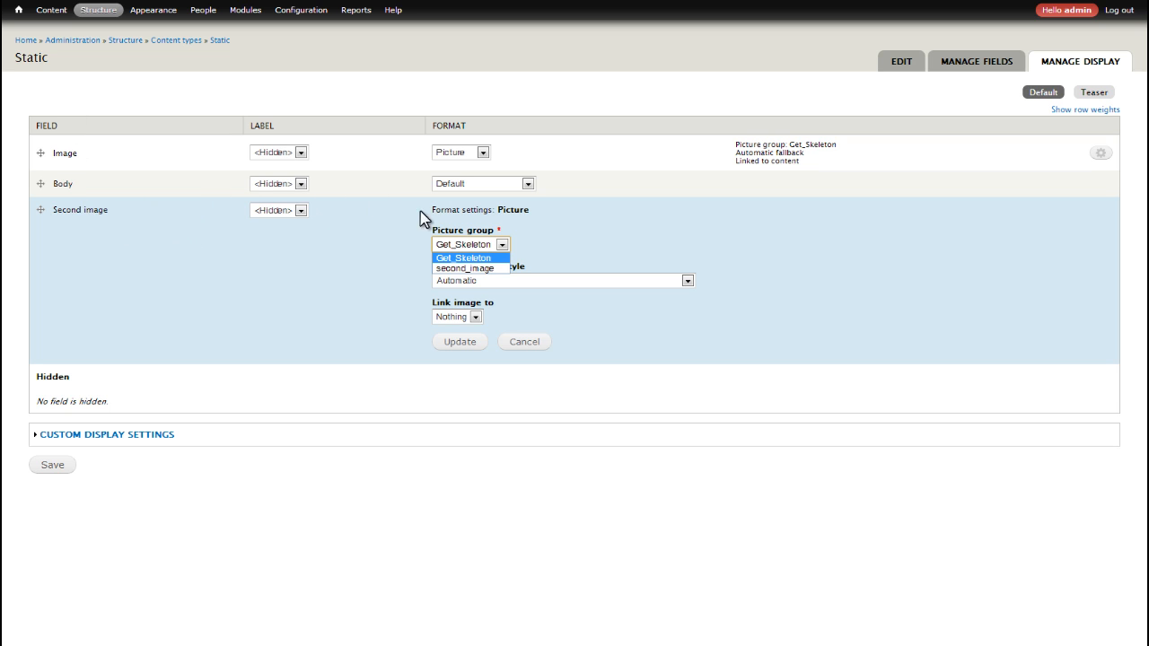
drag(115, 219, 67, 212)
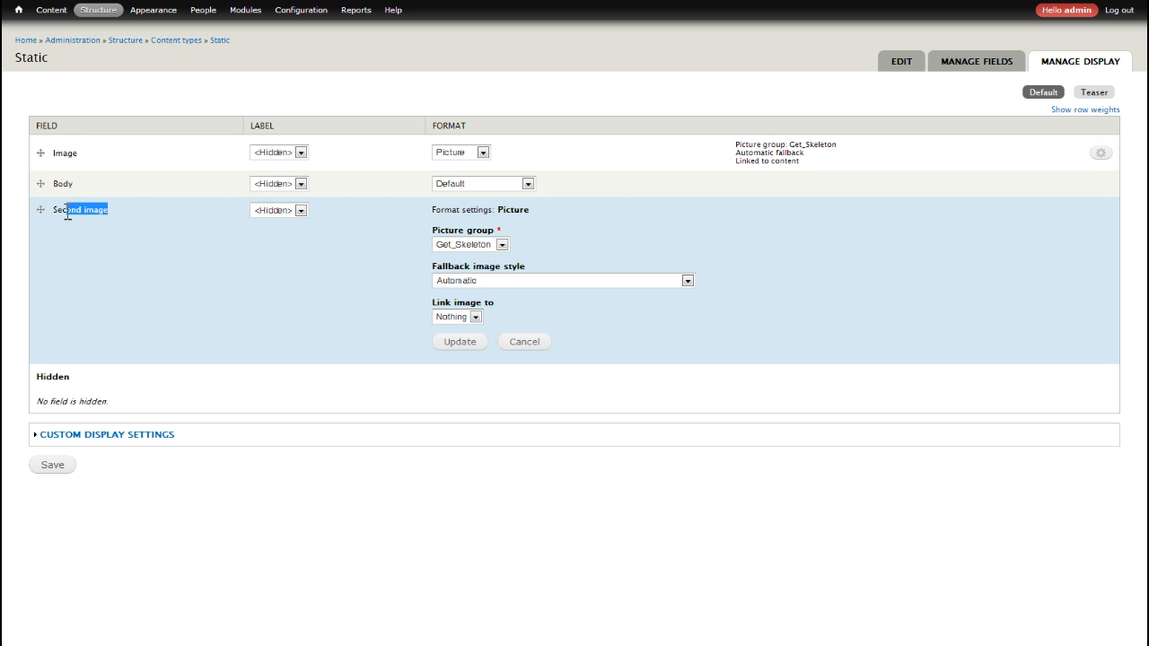
click(173, 249)
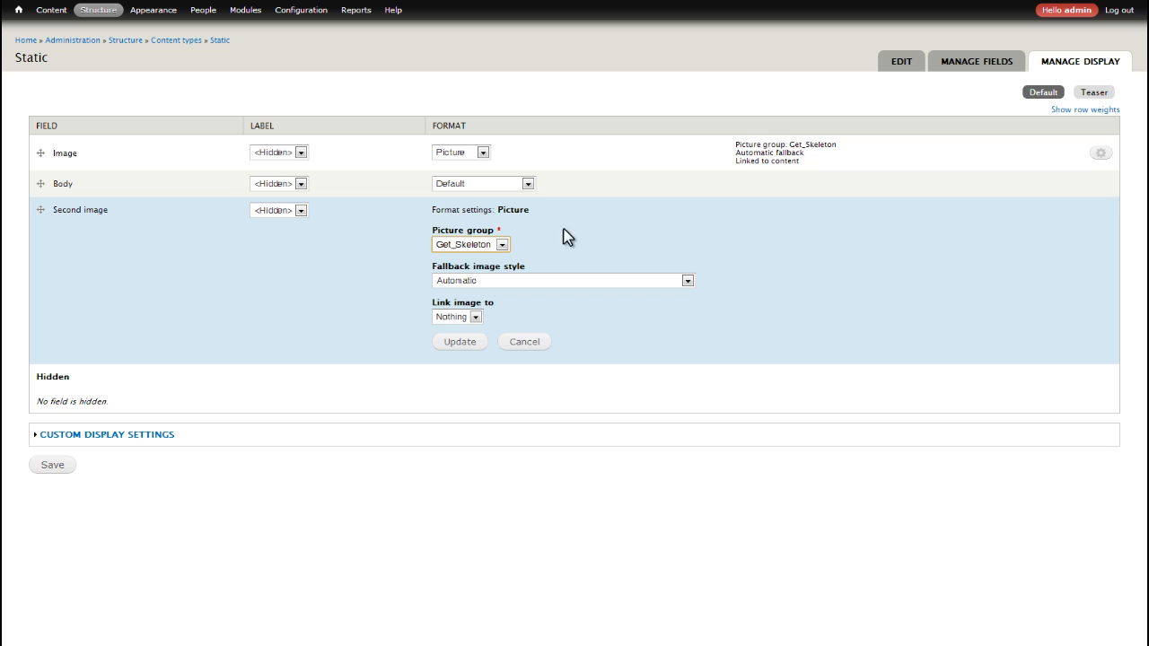
click(498, 245)
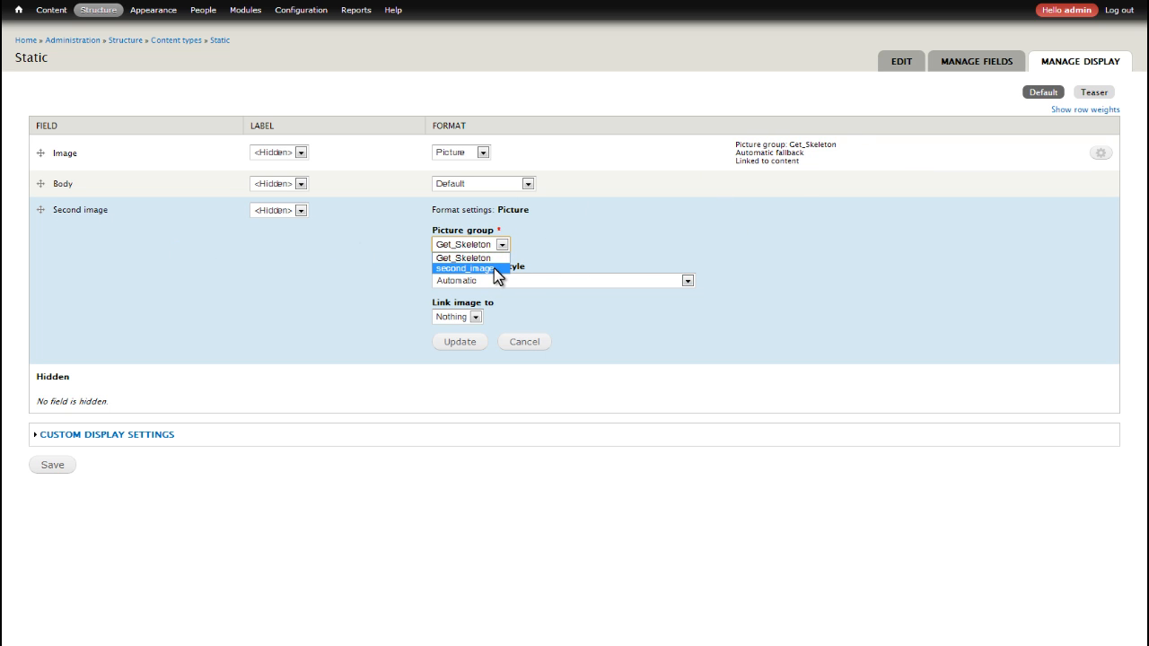
click(494, 268)
click(459, 342)
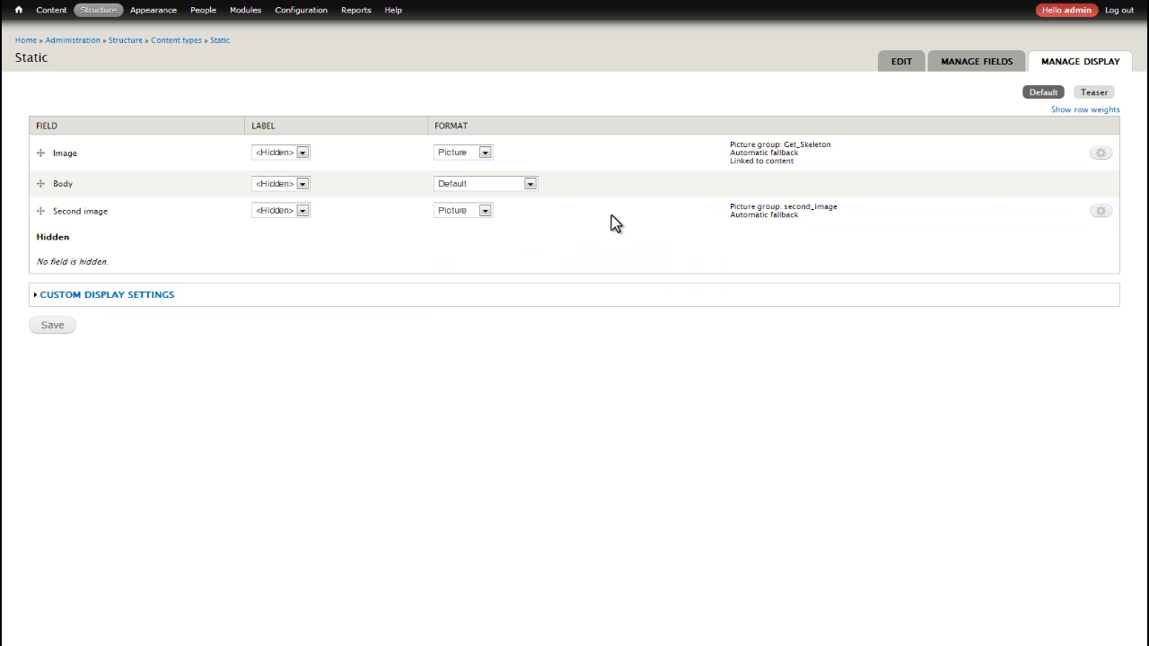
click(59, 327)
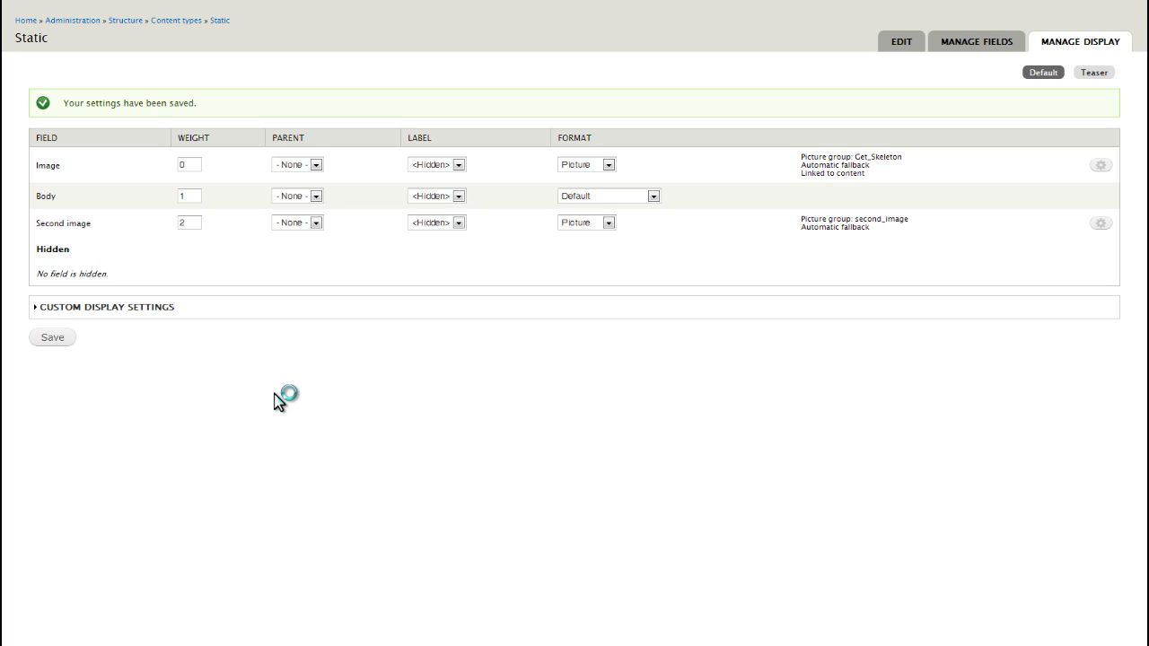
On the home page, inspect the second image's file at desktop width and check its dimensions and file size
mouse_move(16, 17)
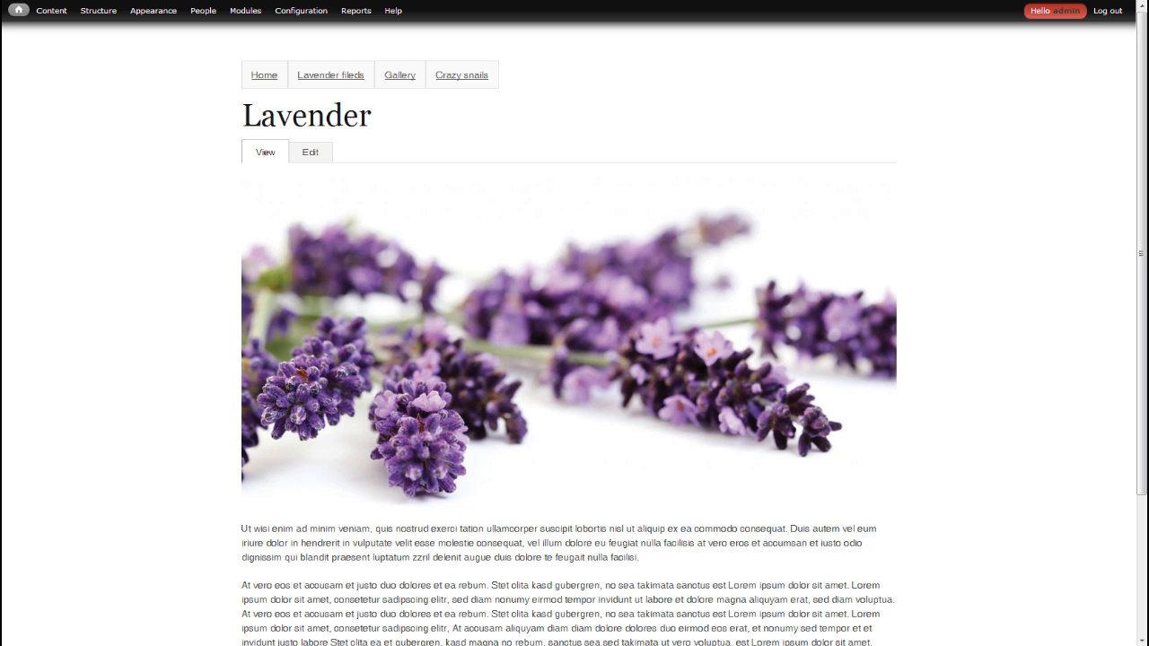
scroll(1138, 346, down, 2)
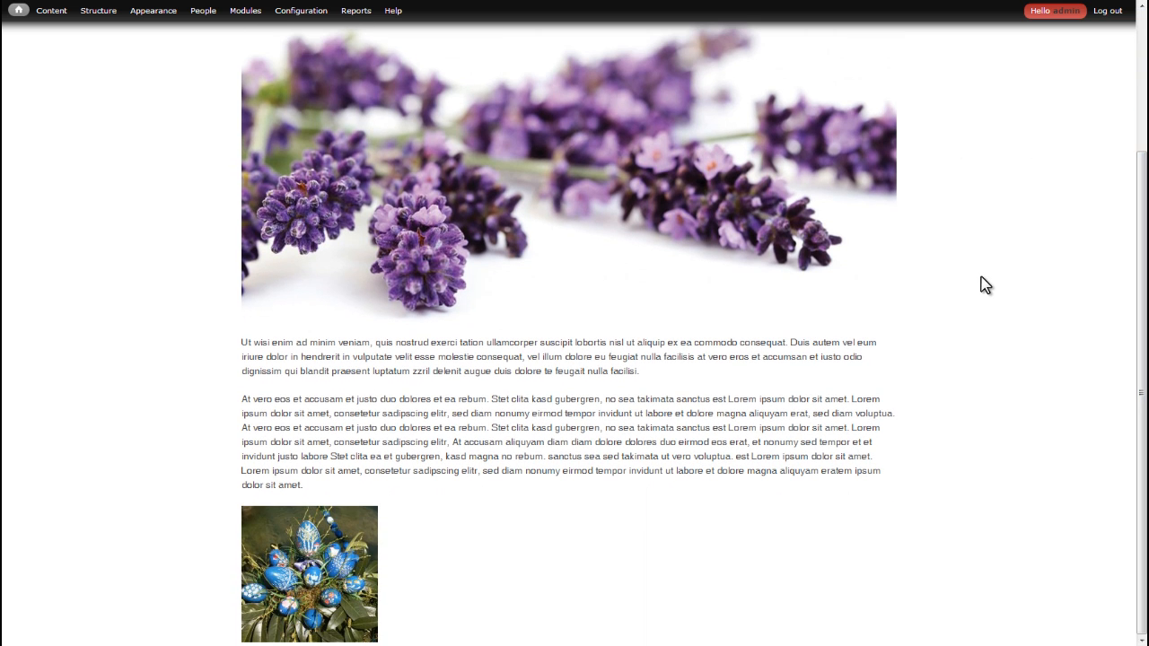
key(F12)
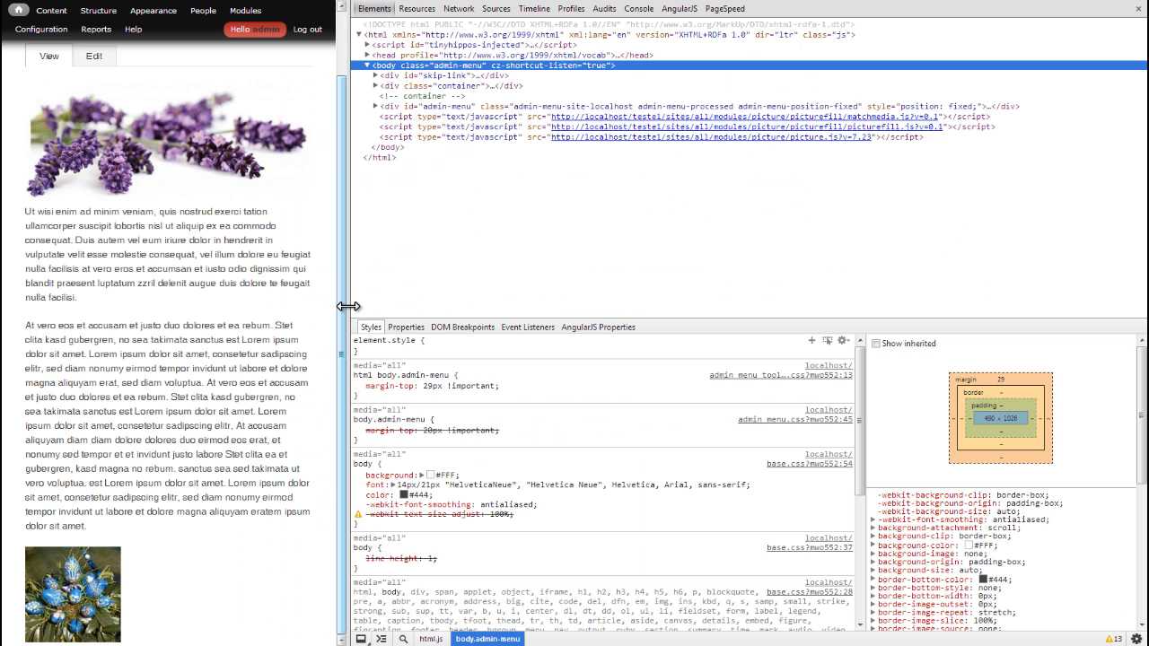
drag(348, 306, 703, 304)
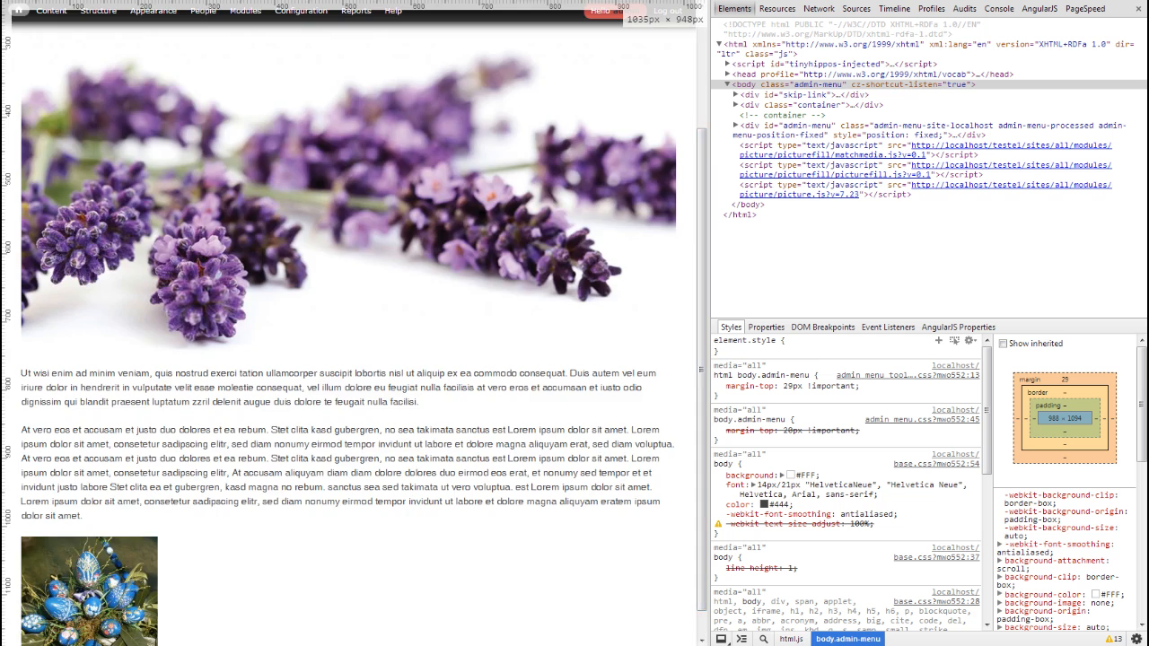
key(ctrl+shift+c)
click(90, 614)
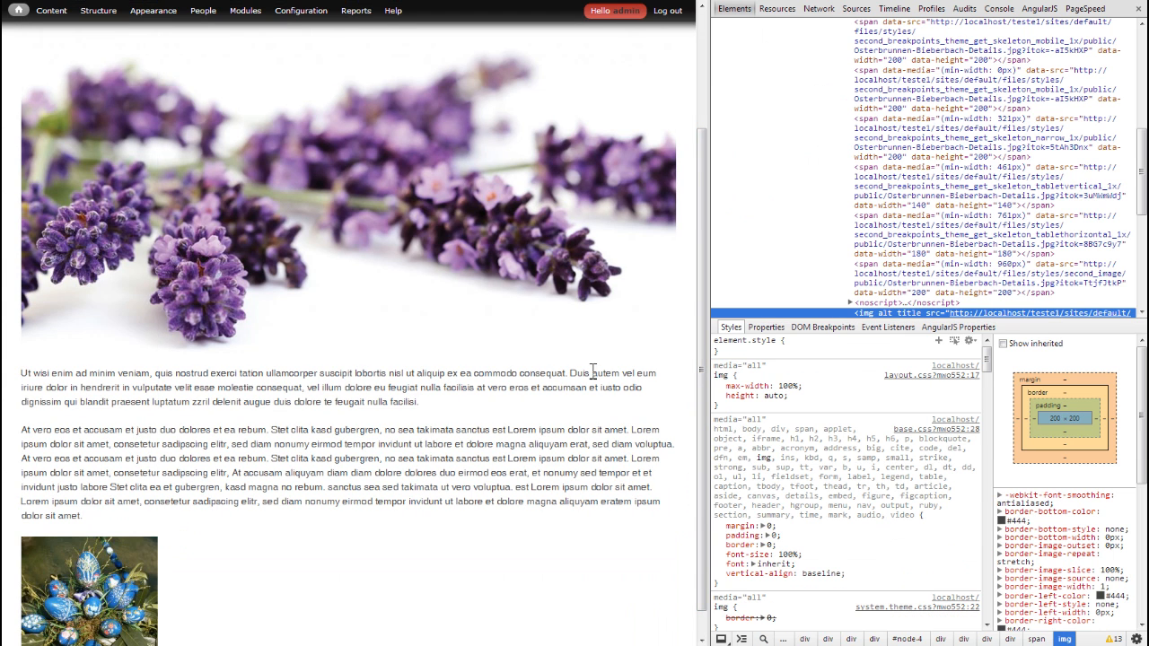
click(1019, 314)
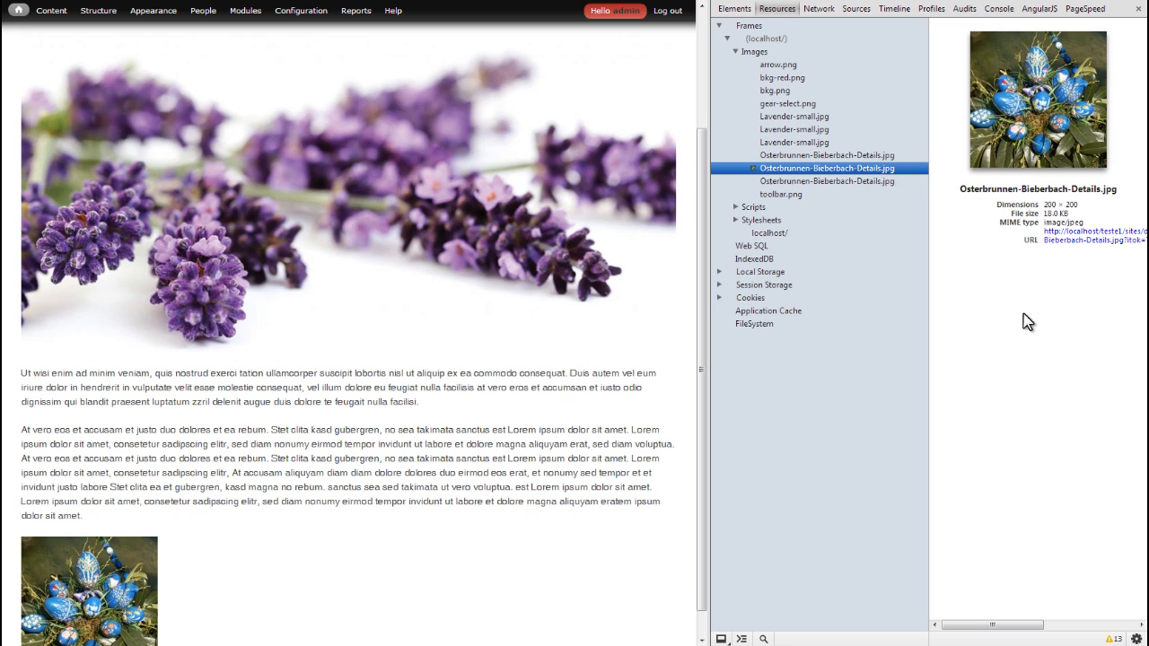
click(1050, 226)
mouse_move(1051, 226)
mouse_down()
mouse_move(1064, 219)
mouse_move(1047, 220)
mouse_up()
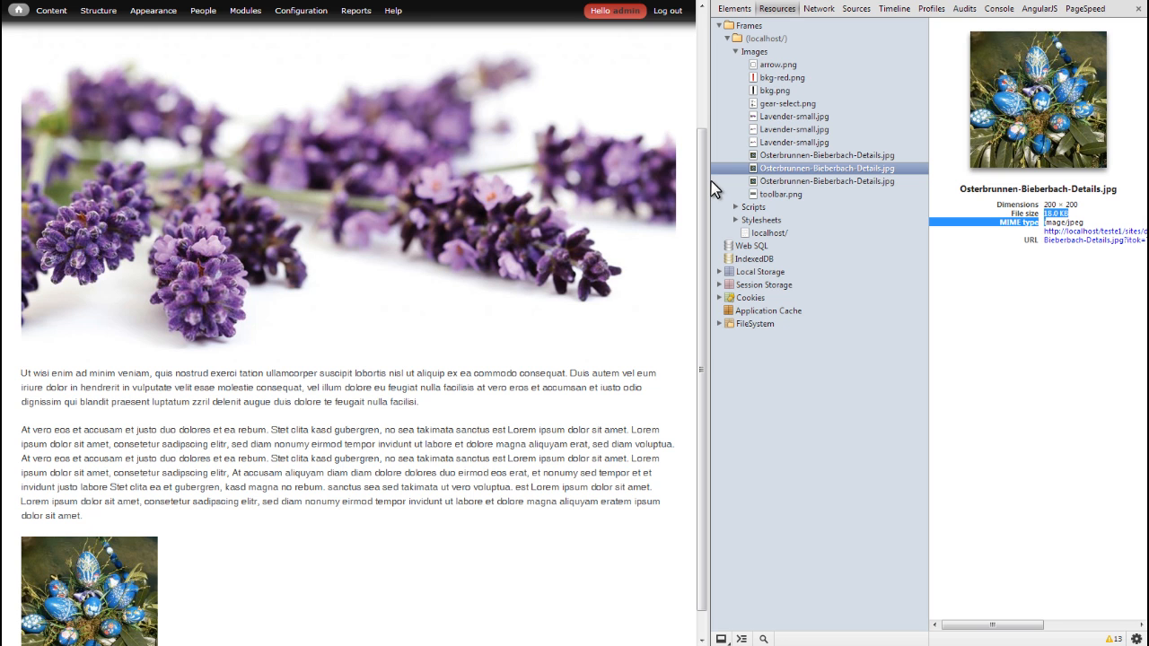
Narrow the page to the tablethorizontal breakpoint and inspect which file the second image loads
drag(710, 179, 567, 204)
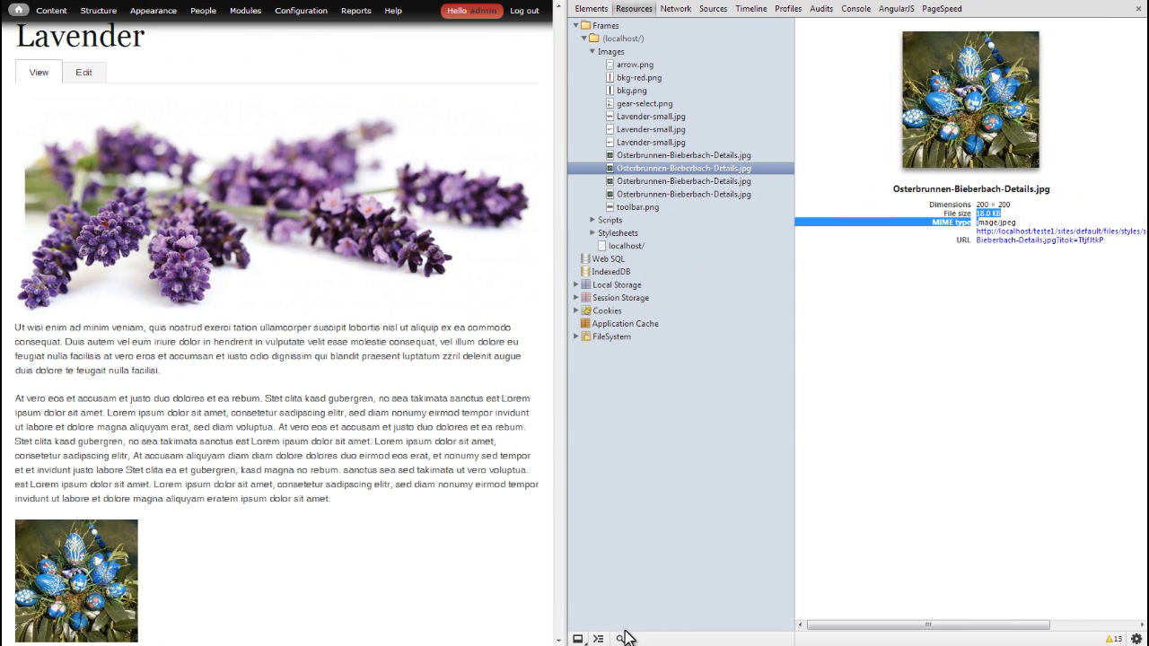
click(70, 603)
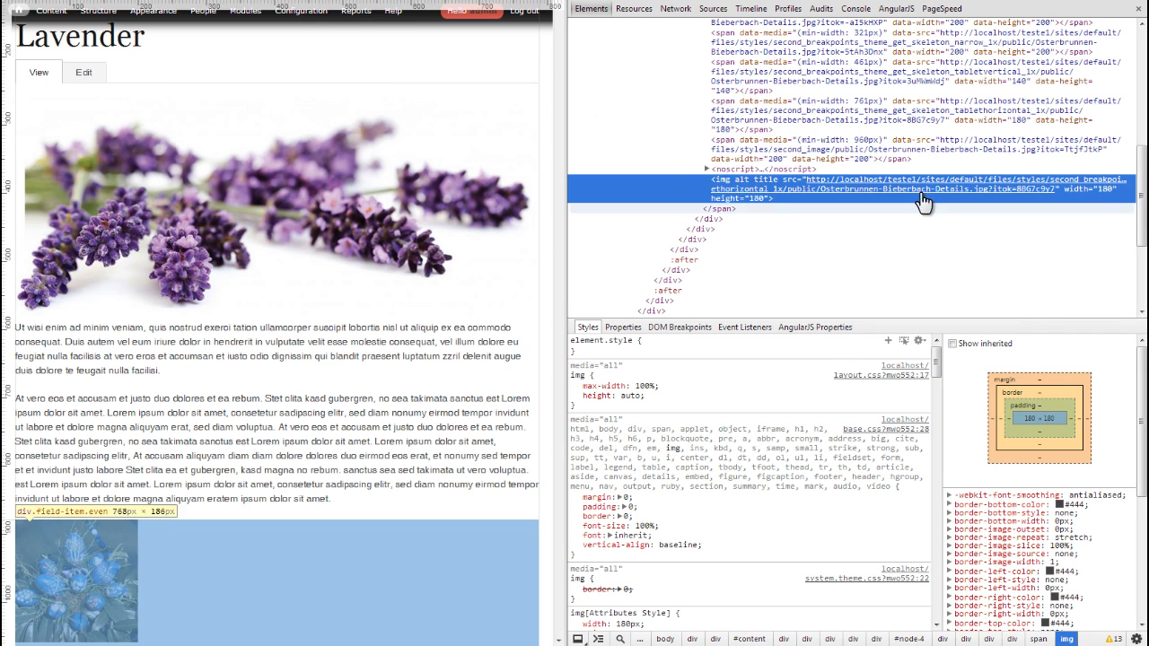
mouse_move(900, 185)
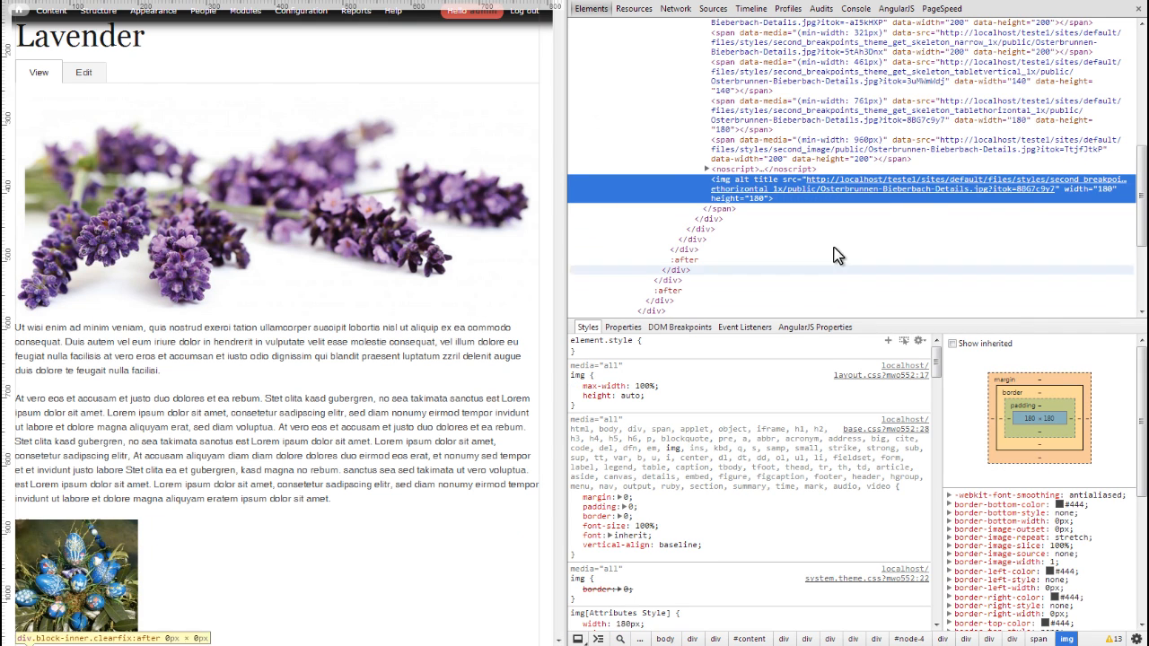
click(926, 195)
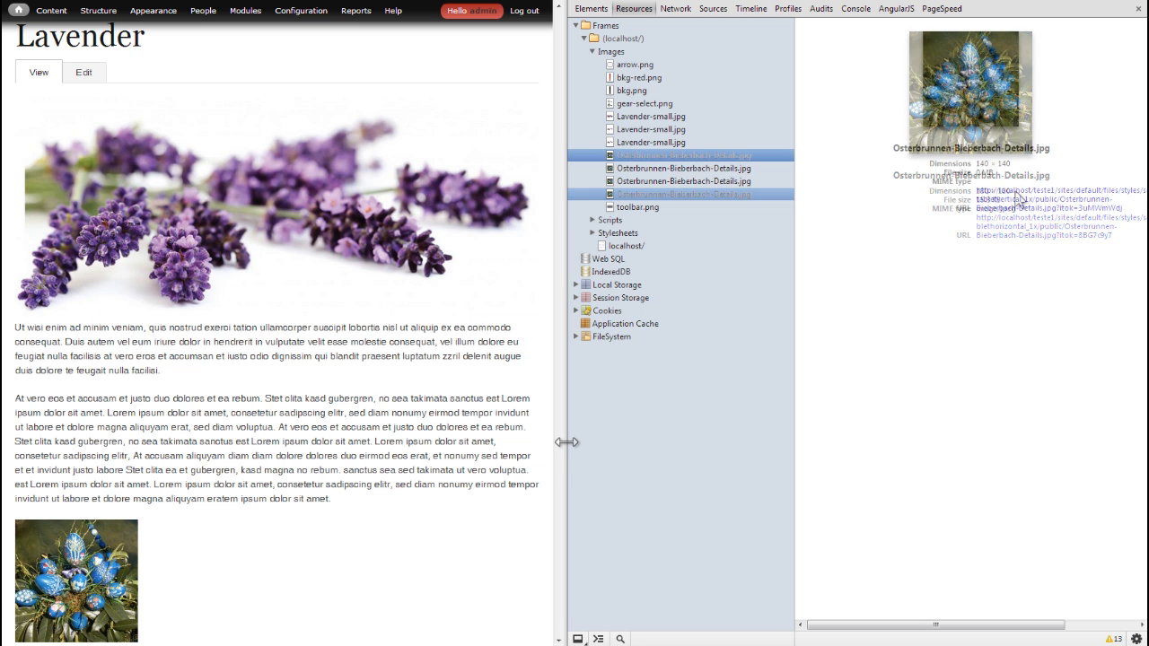
Narrow the page to the tabletvertical breakpoint and check the second image's source file and file size
drag(566, 441, 341, 423)
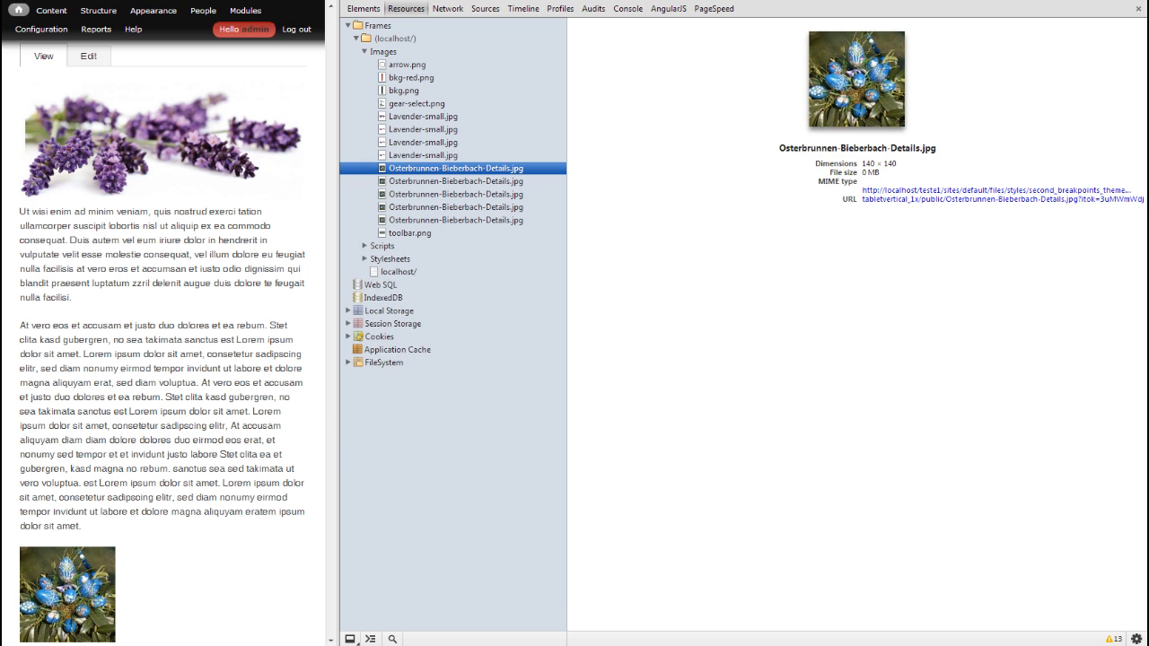
click(392, 639)
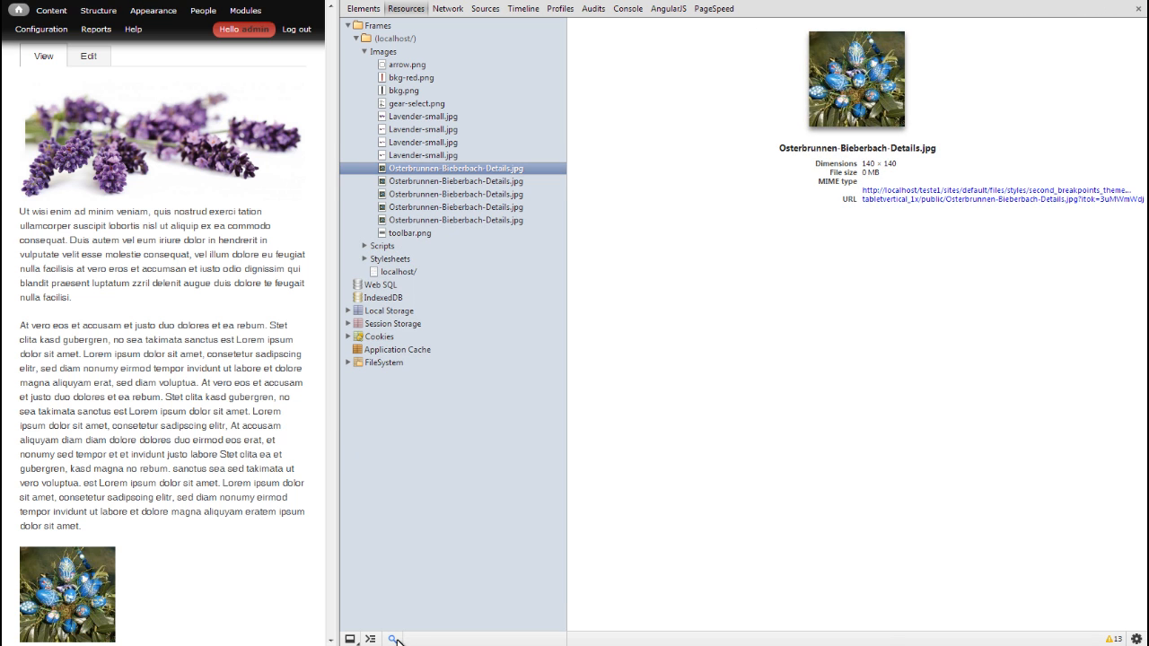
click(77, 595)
click(687, 151)
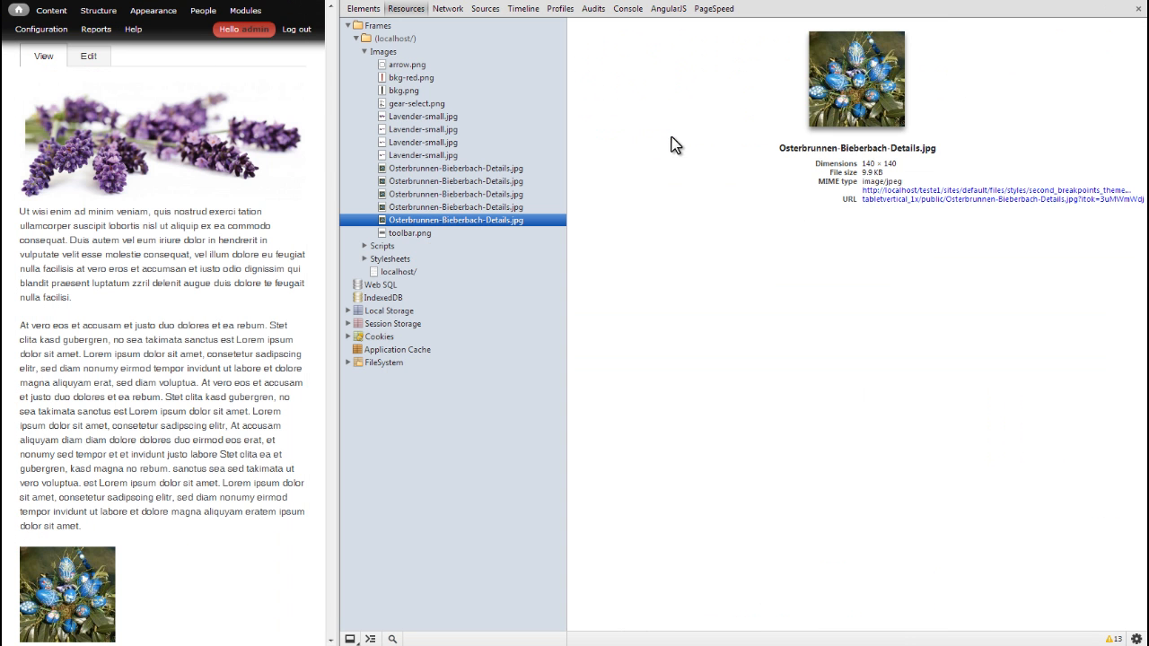
mouse_move(893, 167)
mouse_down()
mouse_move(869, 167)
mouse_move(883, 173)
mouse_up()
Narrow the page to the mobile breakpoint and inspect the second image's source file, dimensions and file size
drag(335, 384, 177, 394)
scroll(160, 467, down, 3)
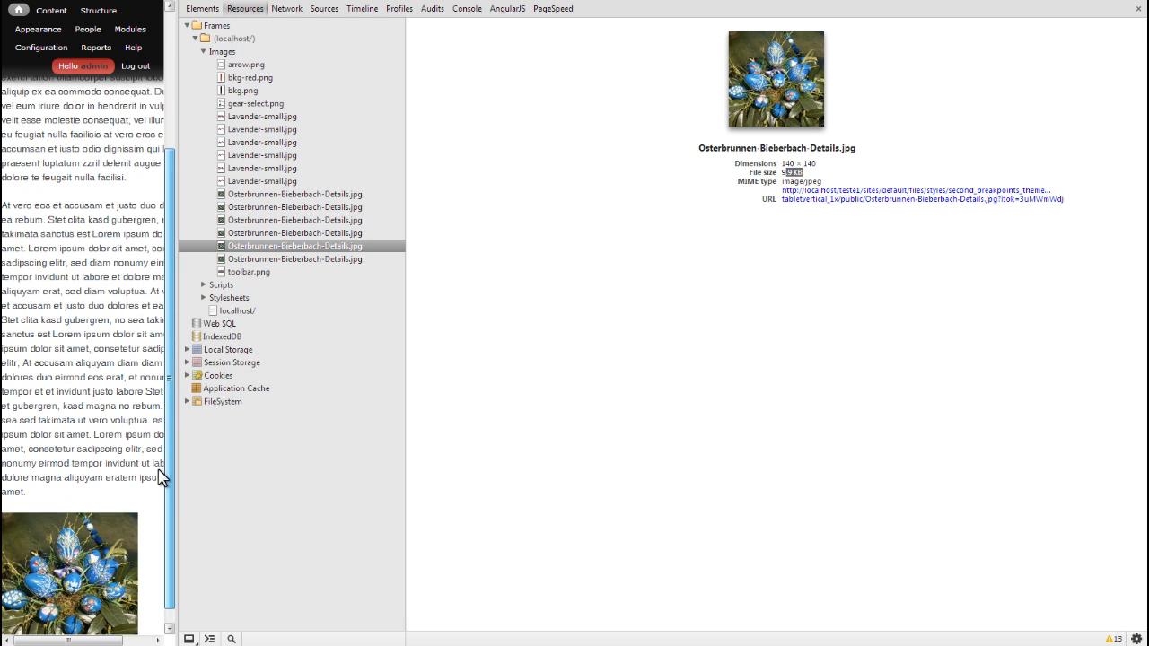
click(231, 638)
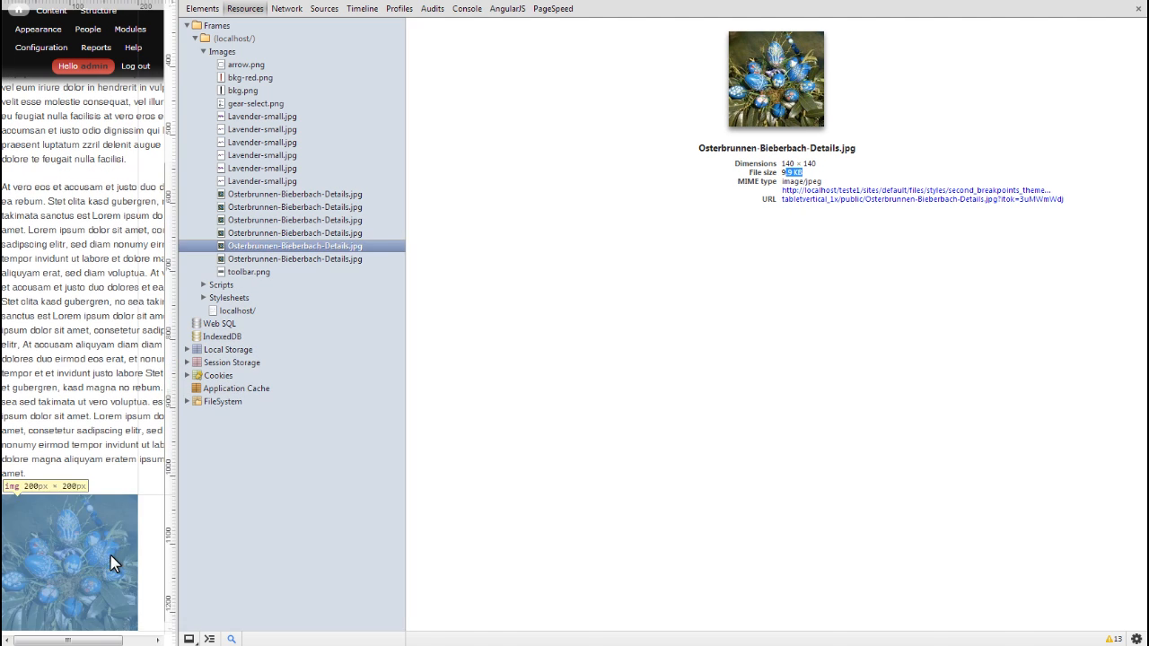
click(111, 560)
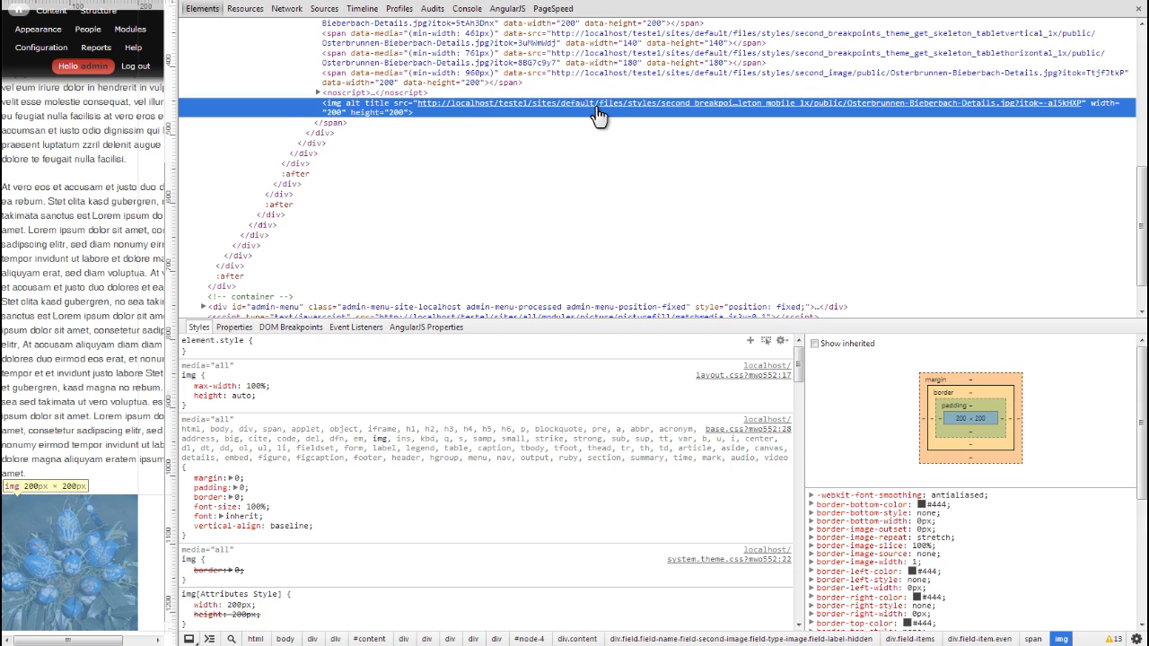
click(598, 104)
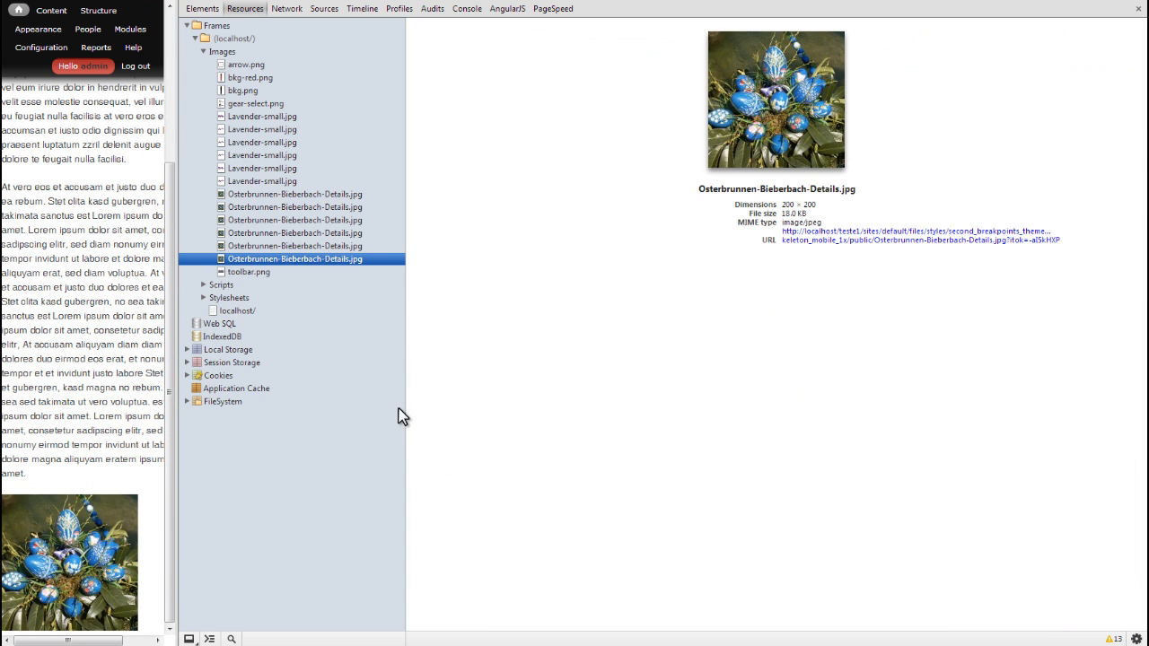
Widen the page back to desktop width, check the second image there, and close the developer tools
mouse_move(176, 292)
mouse_down()
mouse_move(541, 312)
mouse_move(782, 305)
mouse_move(859, 282)
mouse_move(757, 293)
mouse_up()
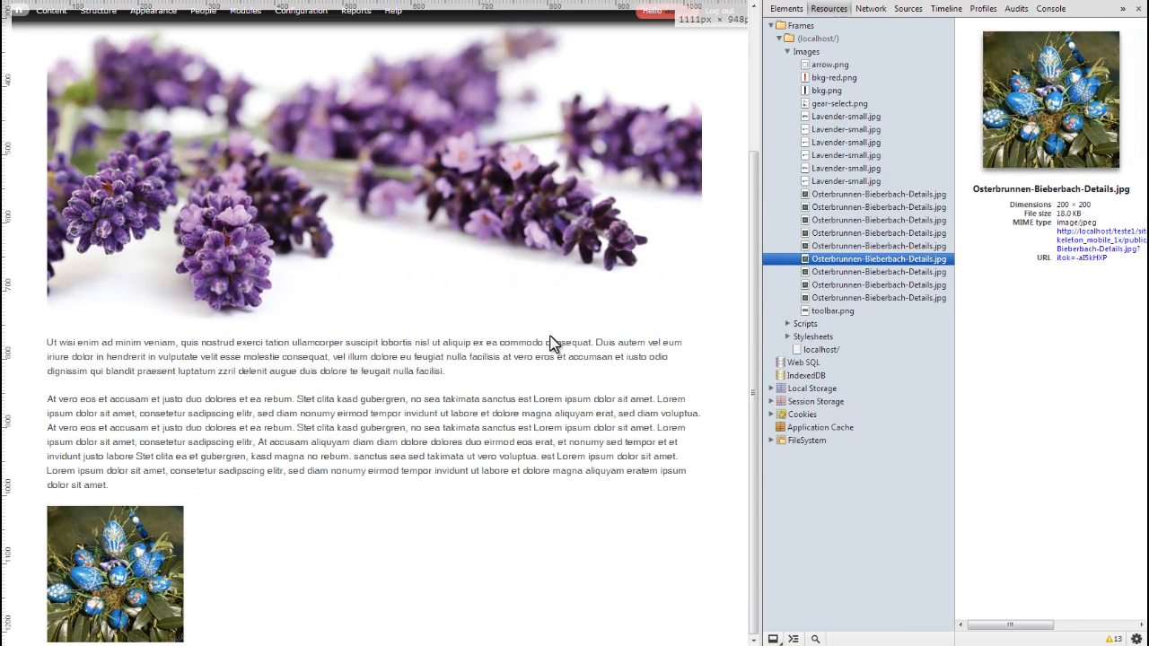
drag(761, 465, 744, 490)
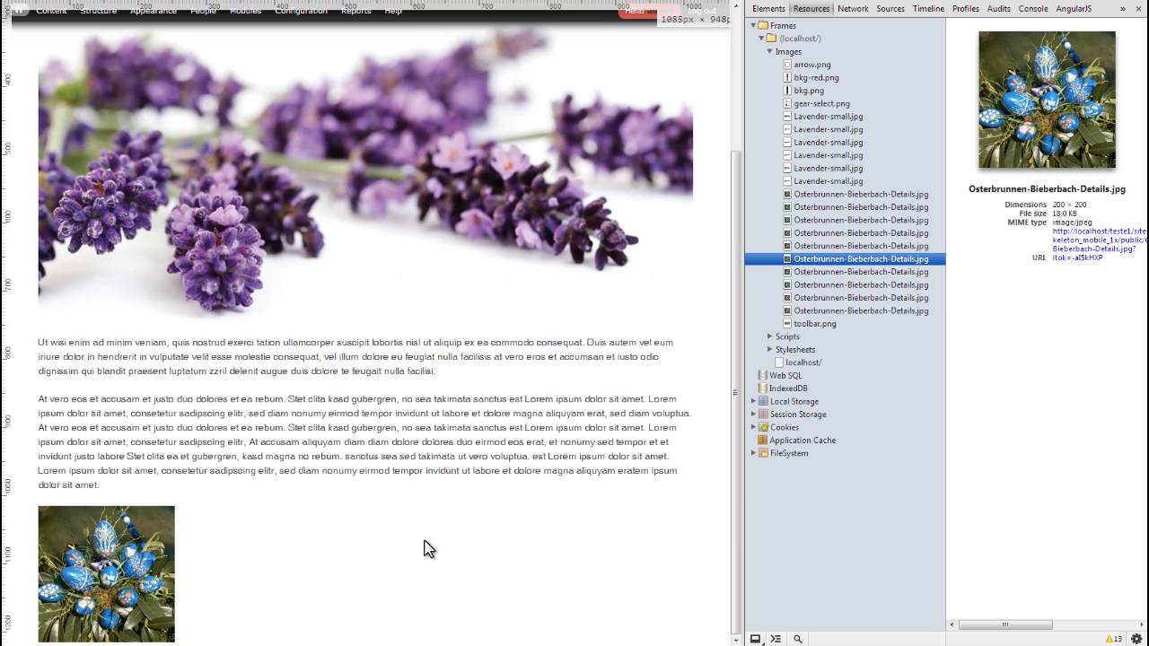
click(393, 571)
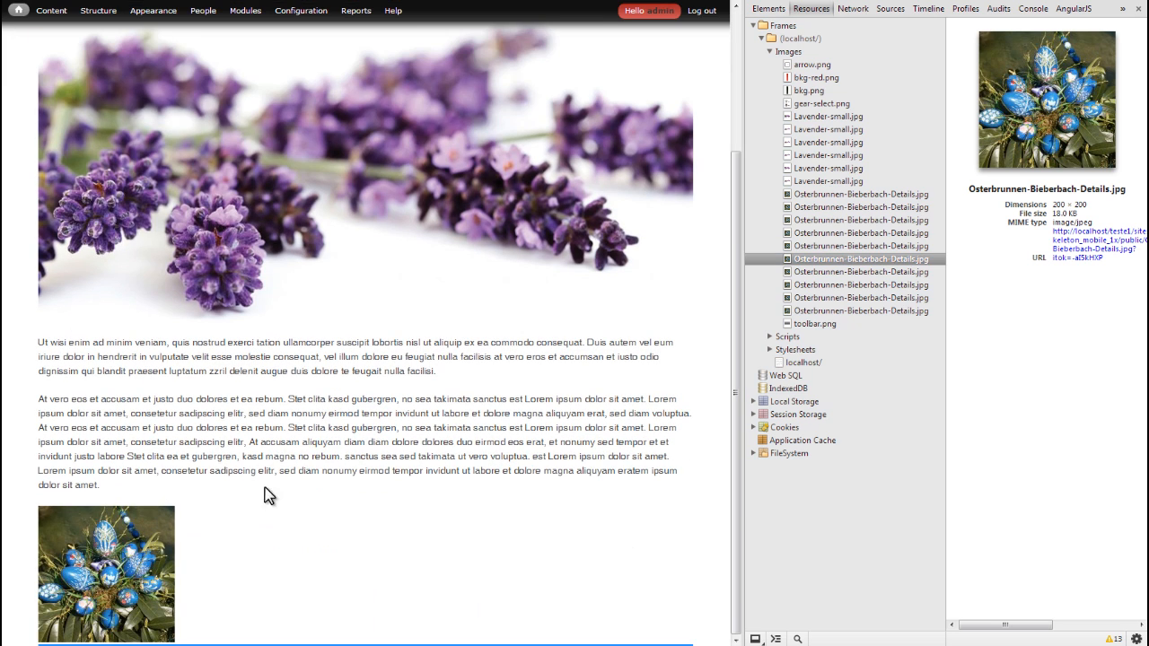
click(1135, 7)
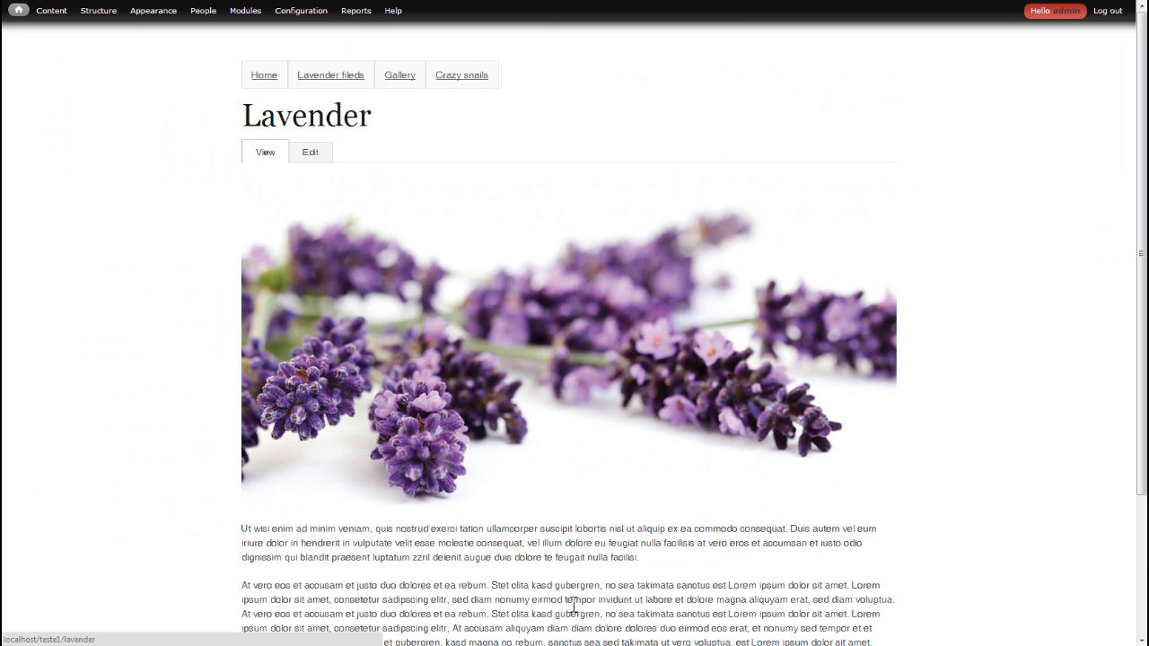
Open the Second image field's format settings on the Static content type's display management page
mouse_move(303, 12)
mouse_move(322, 71)
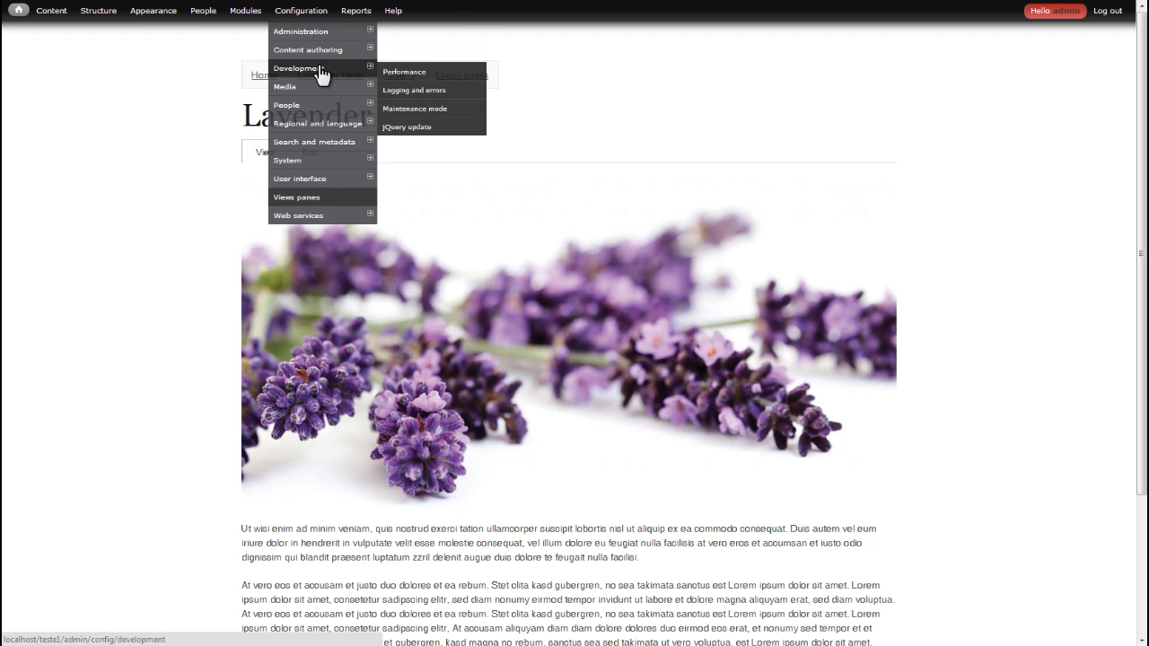
mouse_move(99, 11)
mouse_move(99, 68)
mouse_move(229, 126)
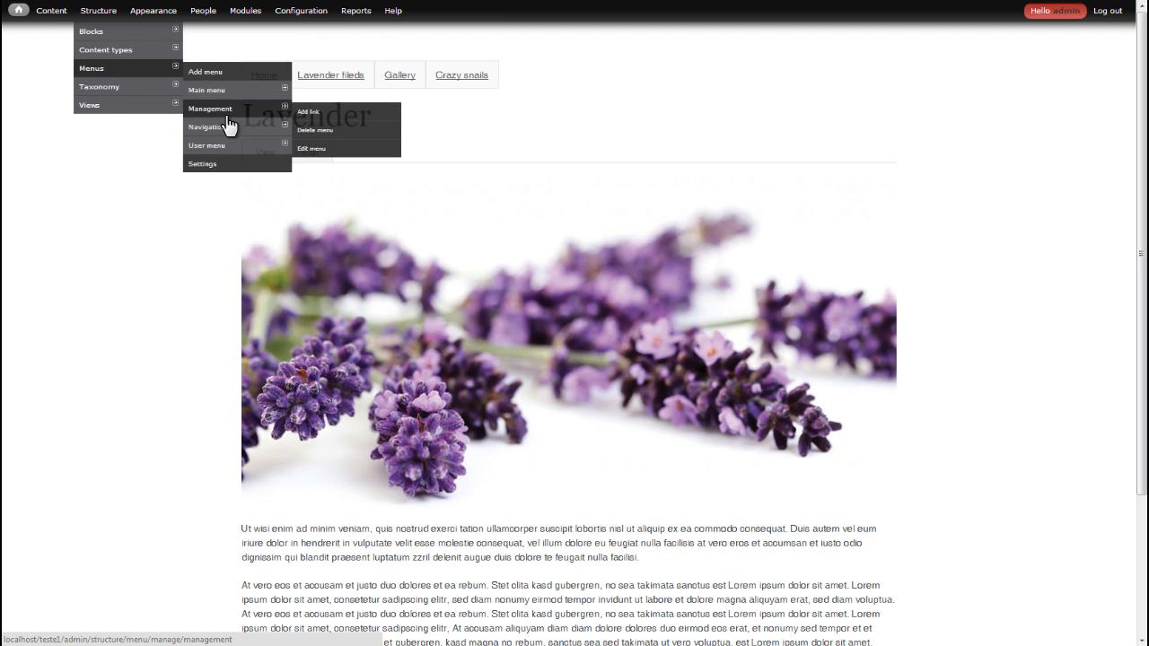
mouse_move(171, 49)
mouse_move(245, 89)
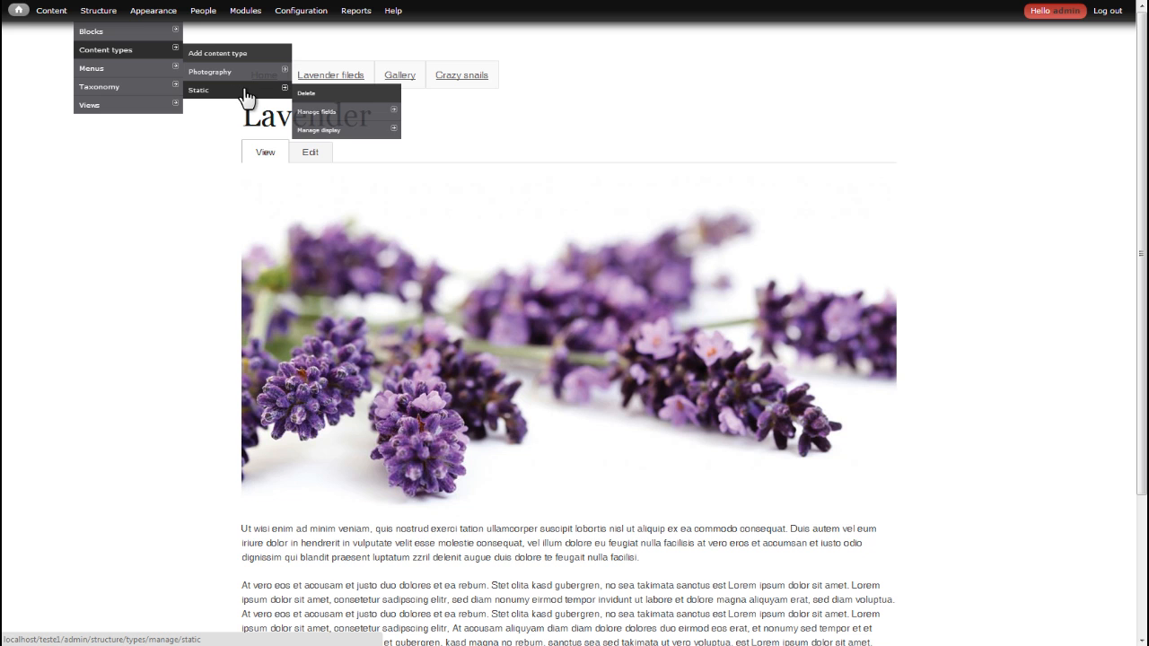
click(335, 133)
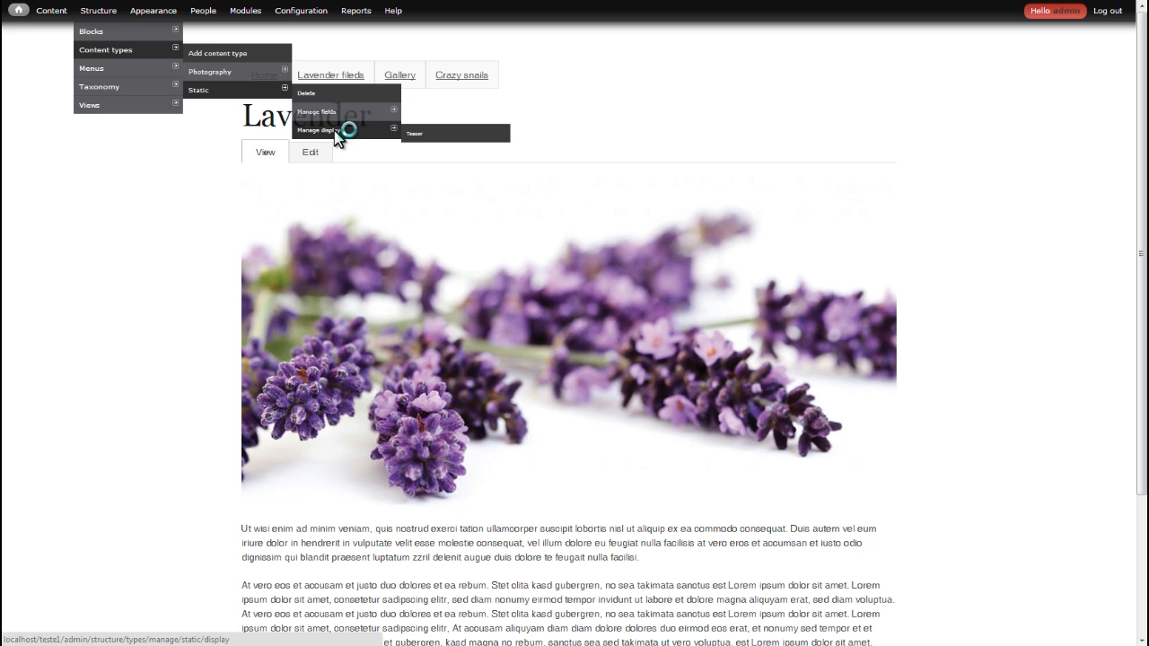
click(1103, 214)
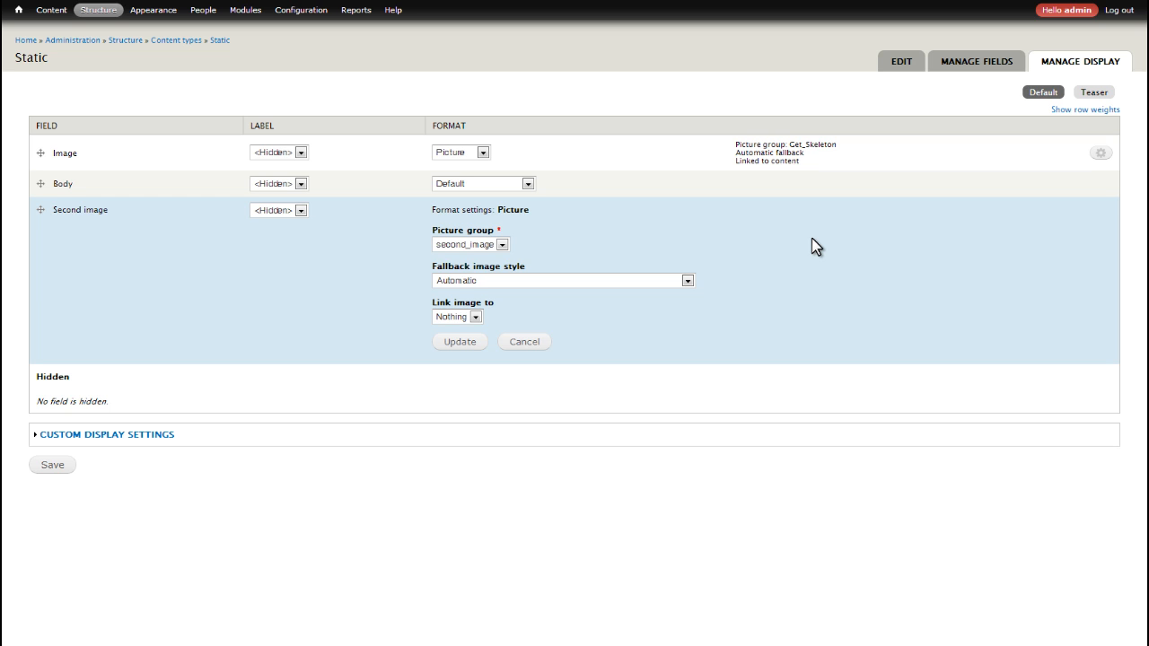
Examine the Fallback image style options for the Second image field, leaving Automatic selected
click(685, 282)
click(652, 283)
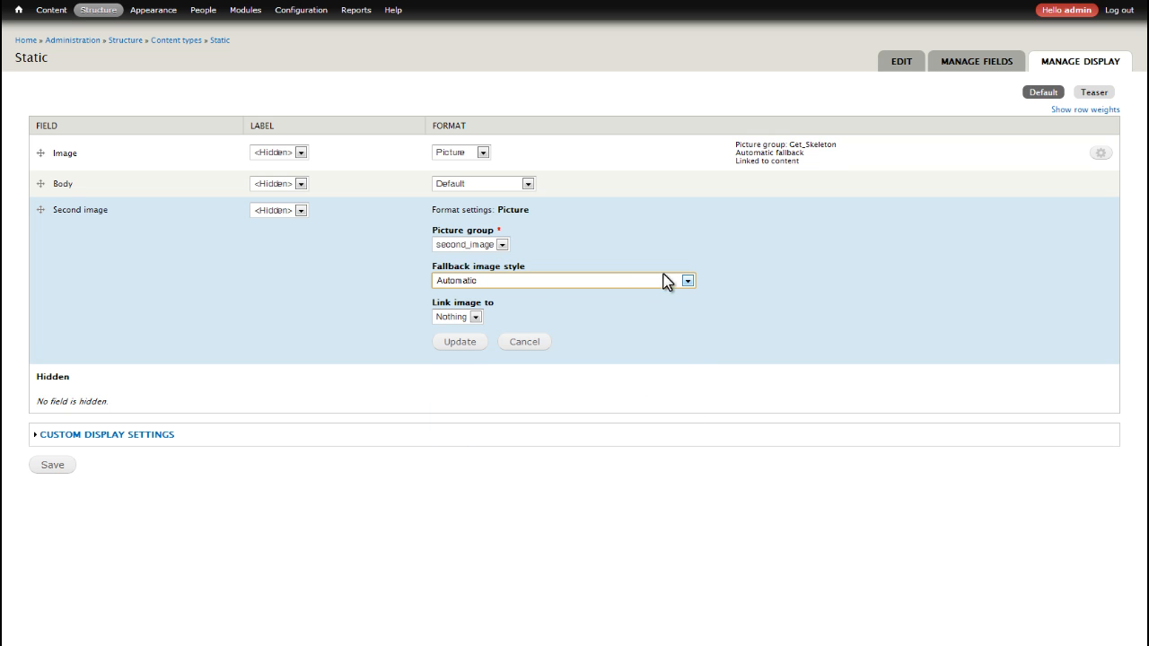
drag(432, 267, 554, 263)
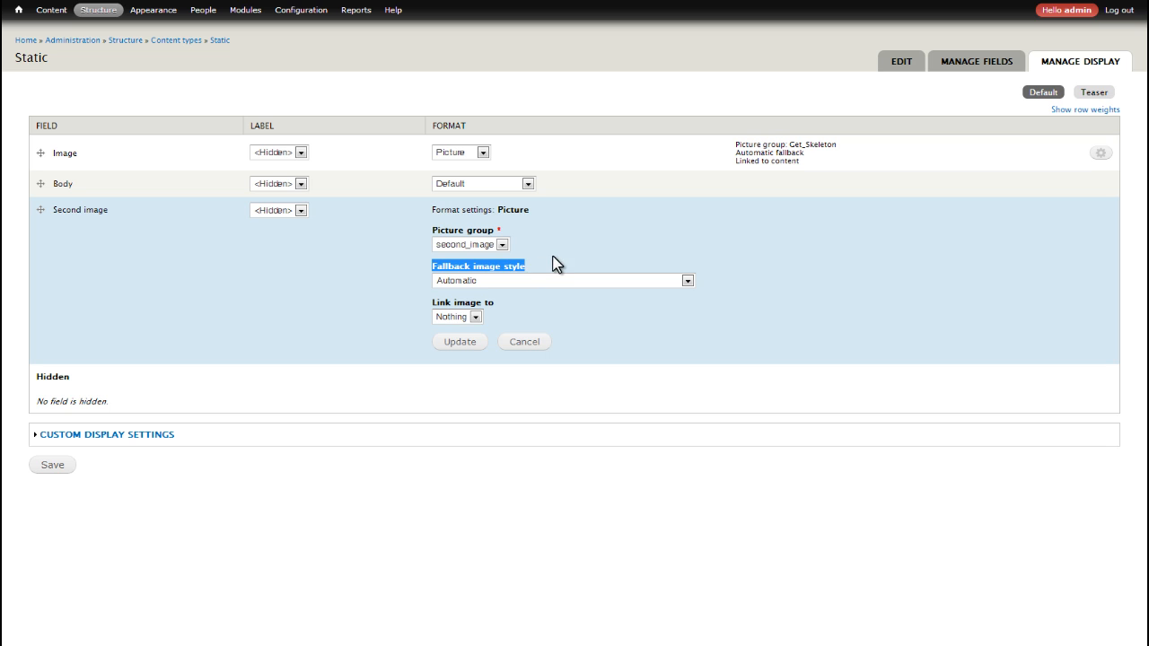
click(556, 266)
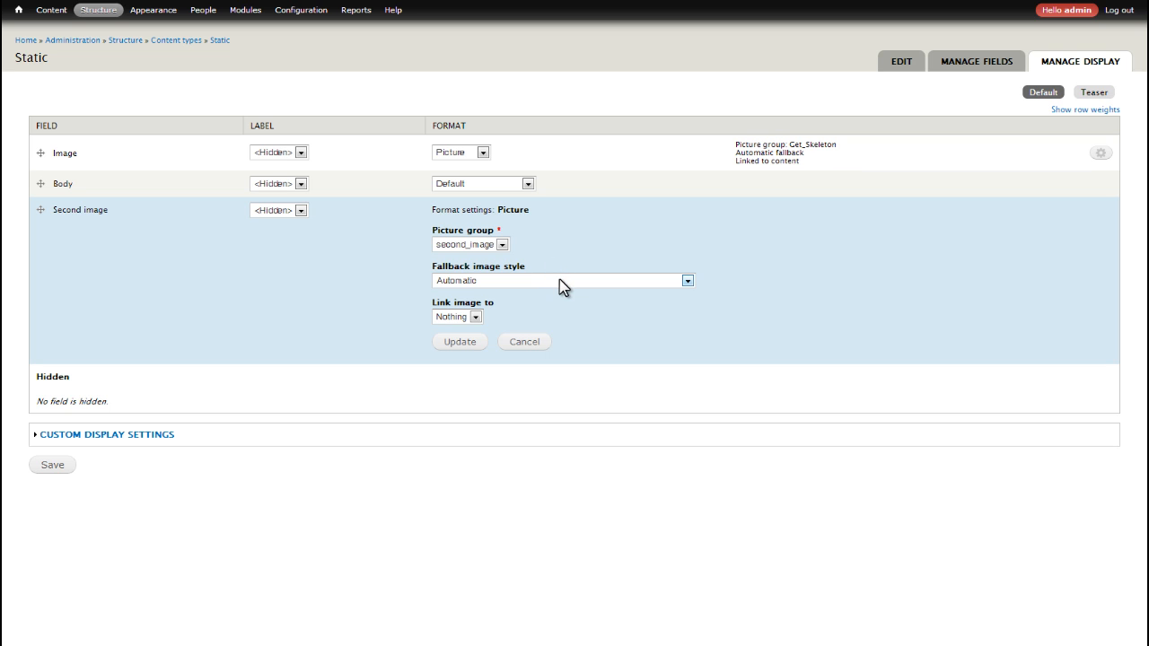
click(559, 281)
click(560, 281)
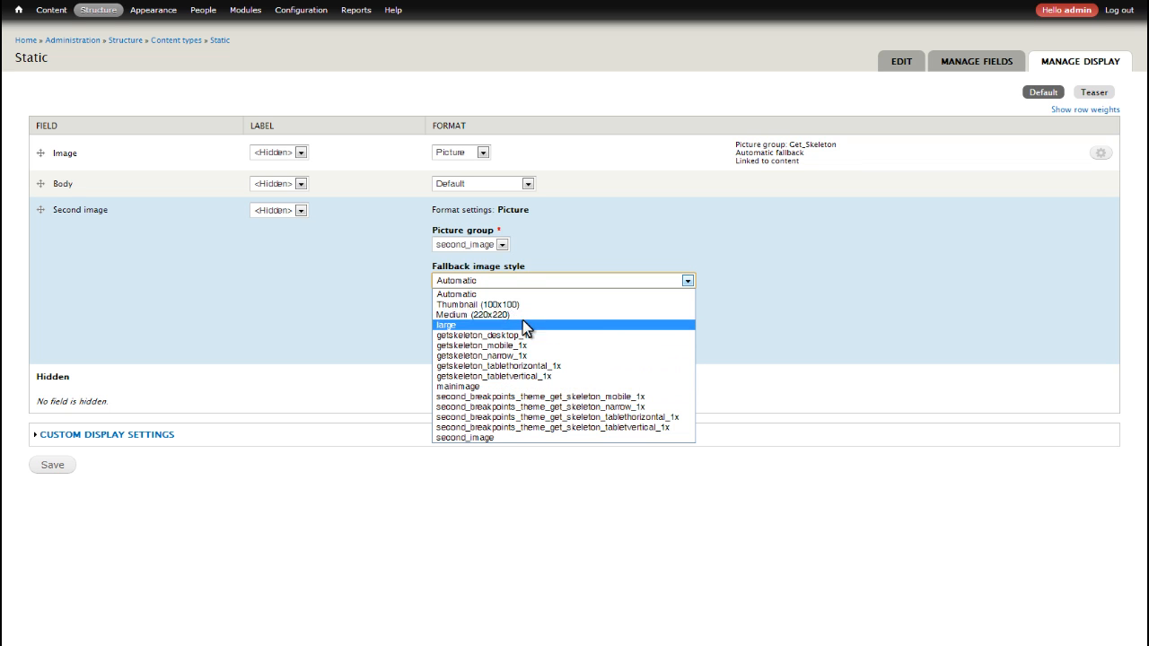
key(Tab)
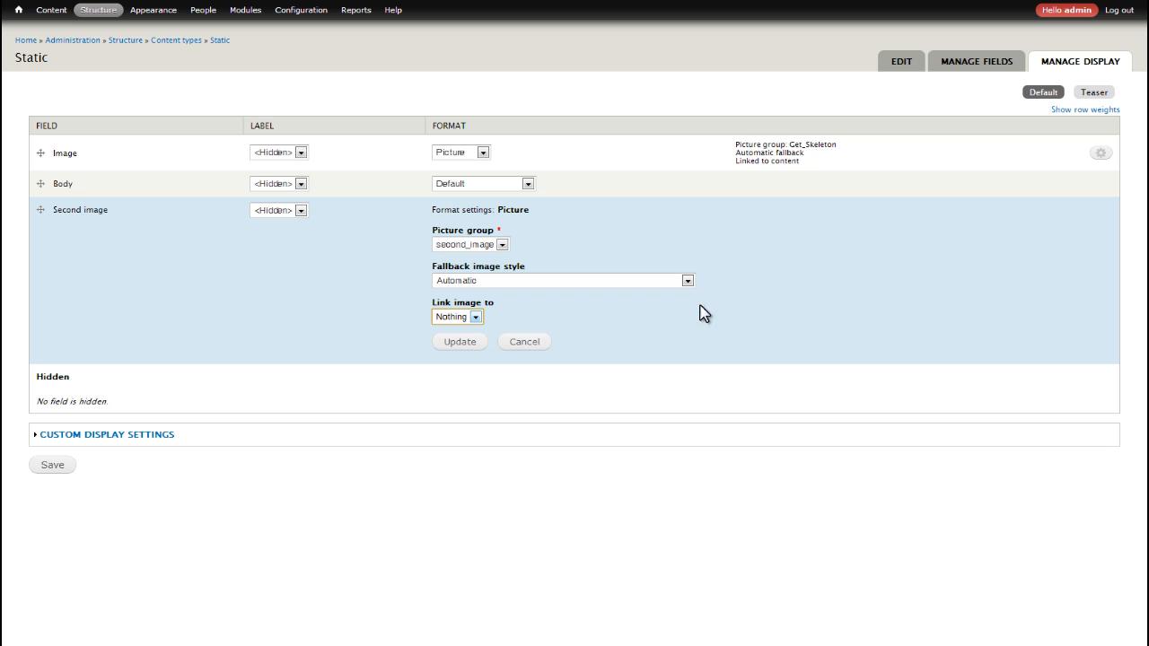
click(657, 282)
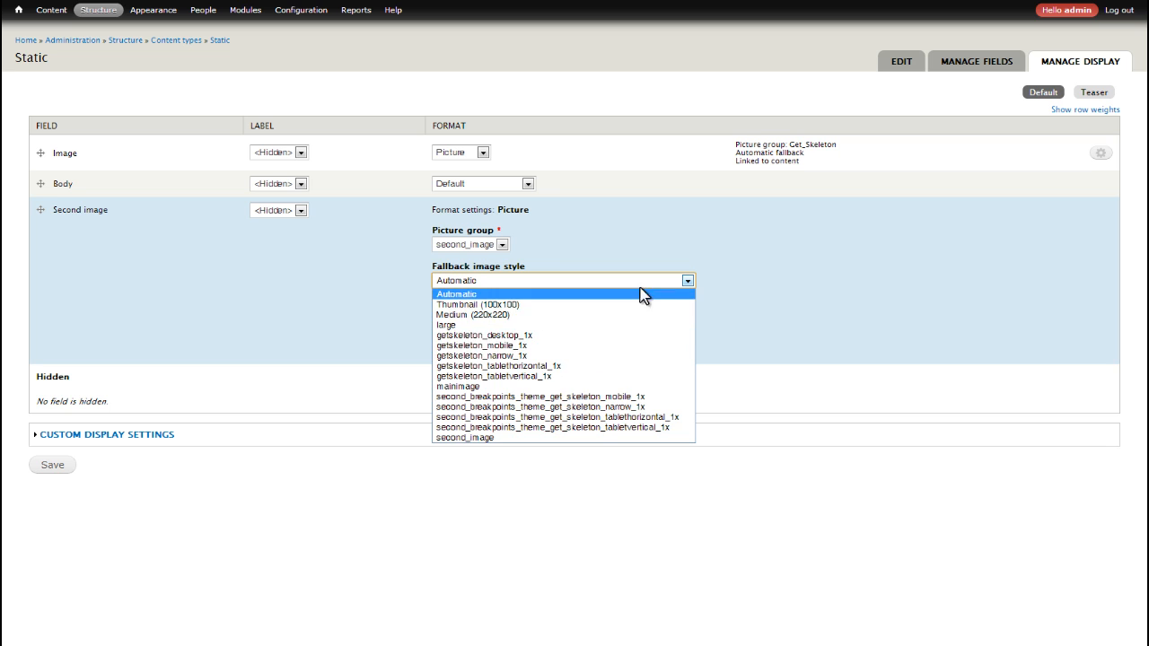
click(742, 262)
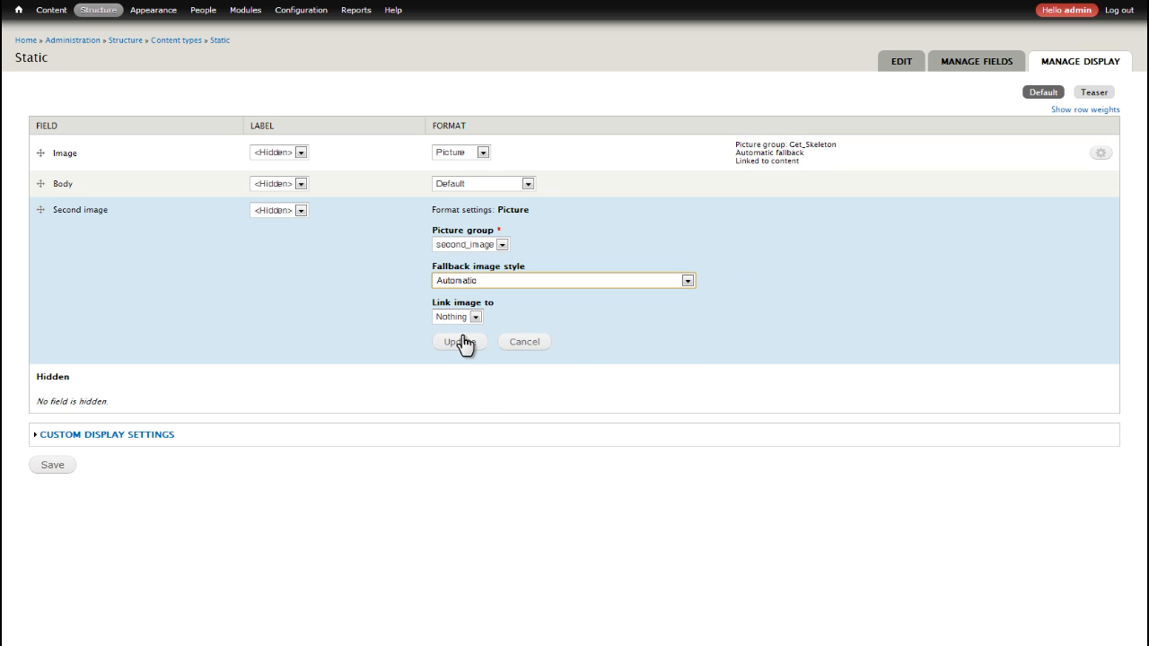
Leave the display settings for the home page and open the media Breakpoints configuration to review the breakpoint list
click(17, 11)
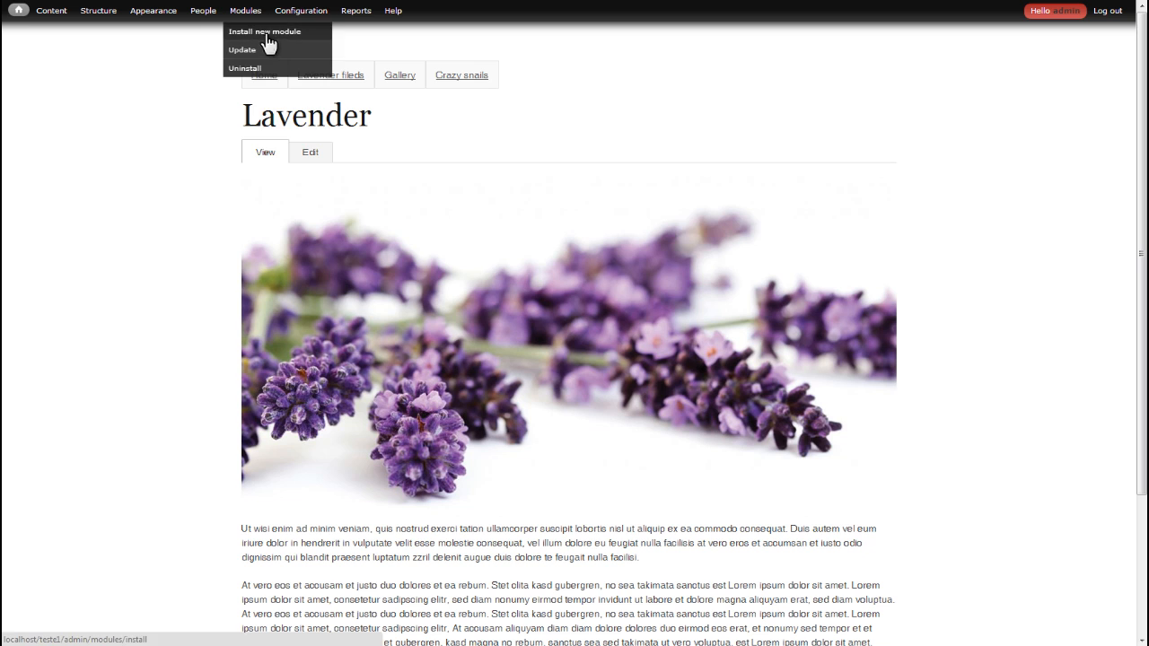
mouse_move(324, 90)
mouse_move(440, 115)
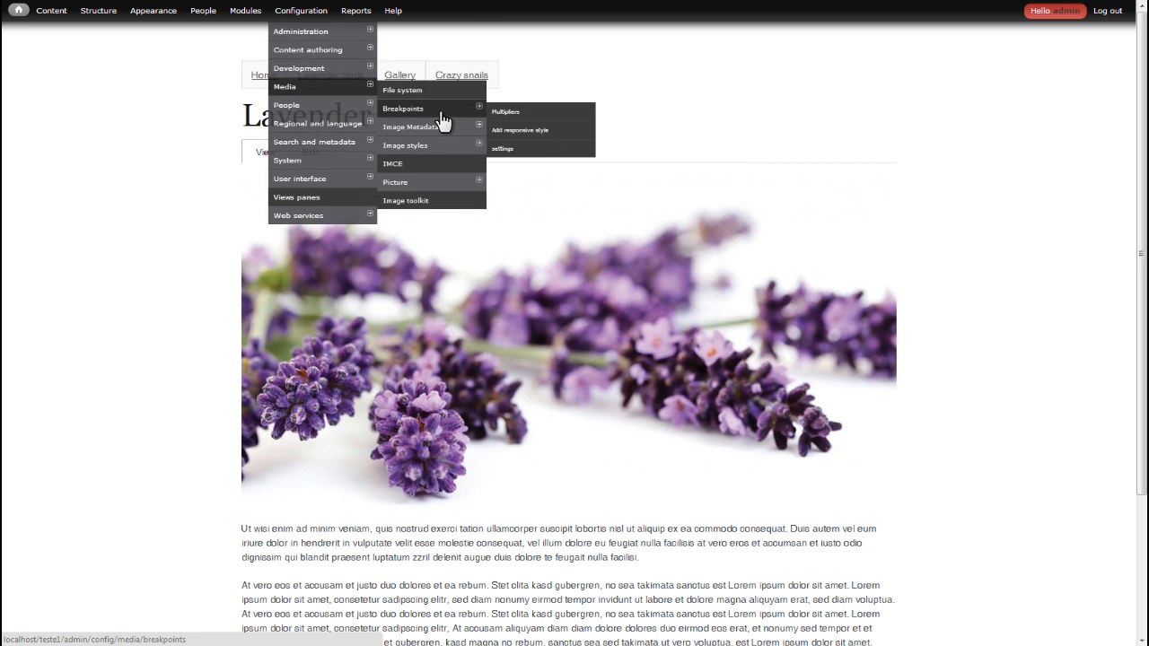
click(441, 109)
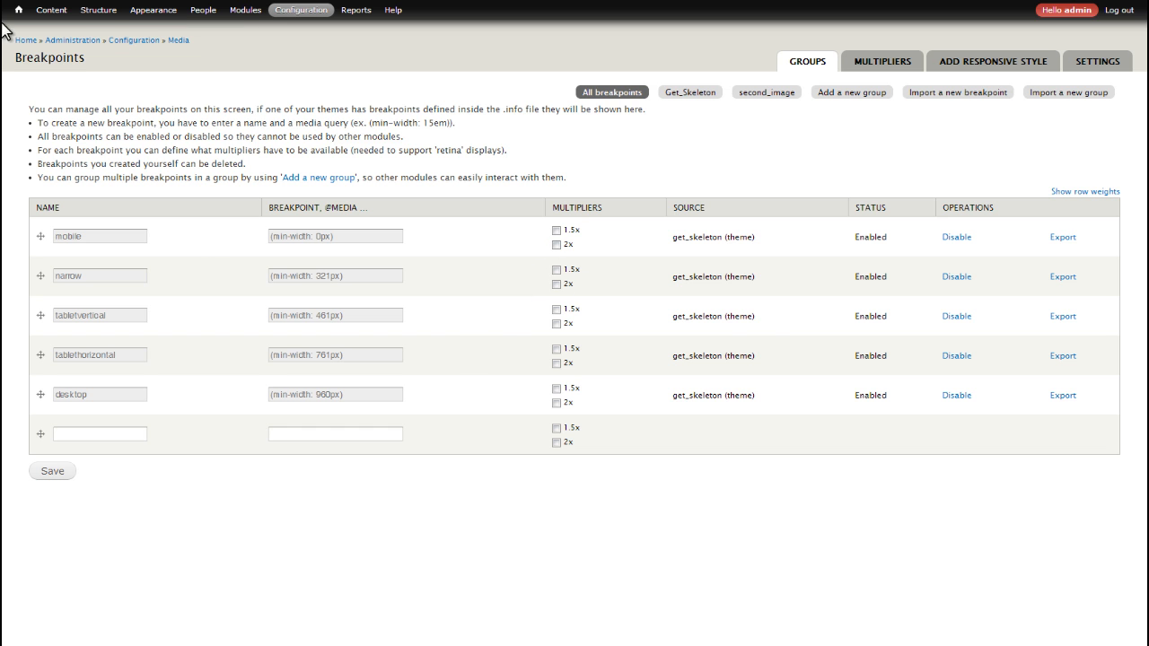
mouse_move(18, 10)
click(32, 108)
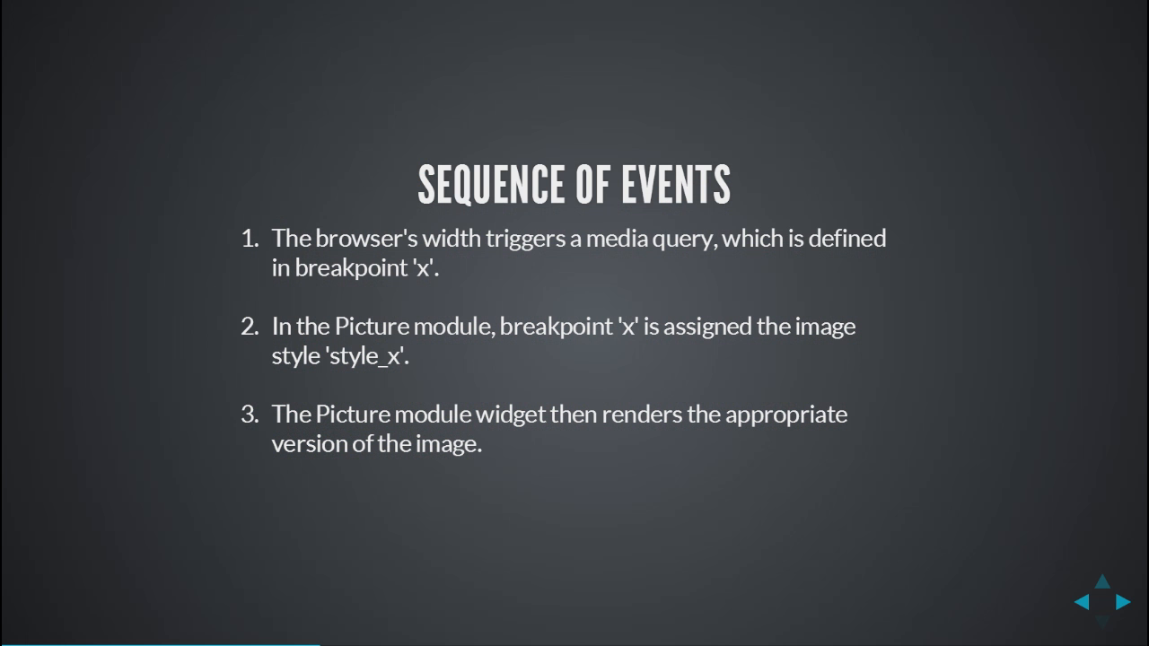